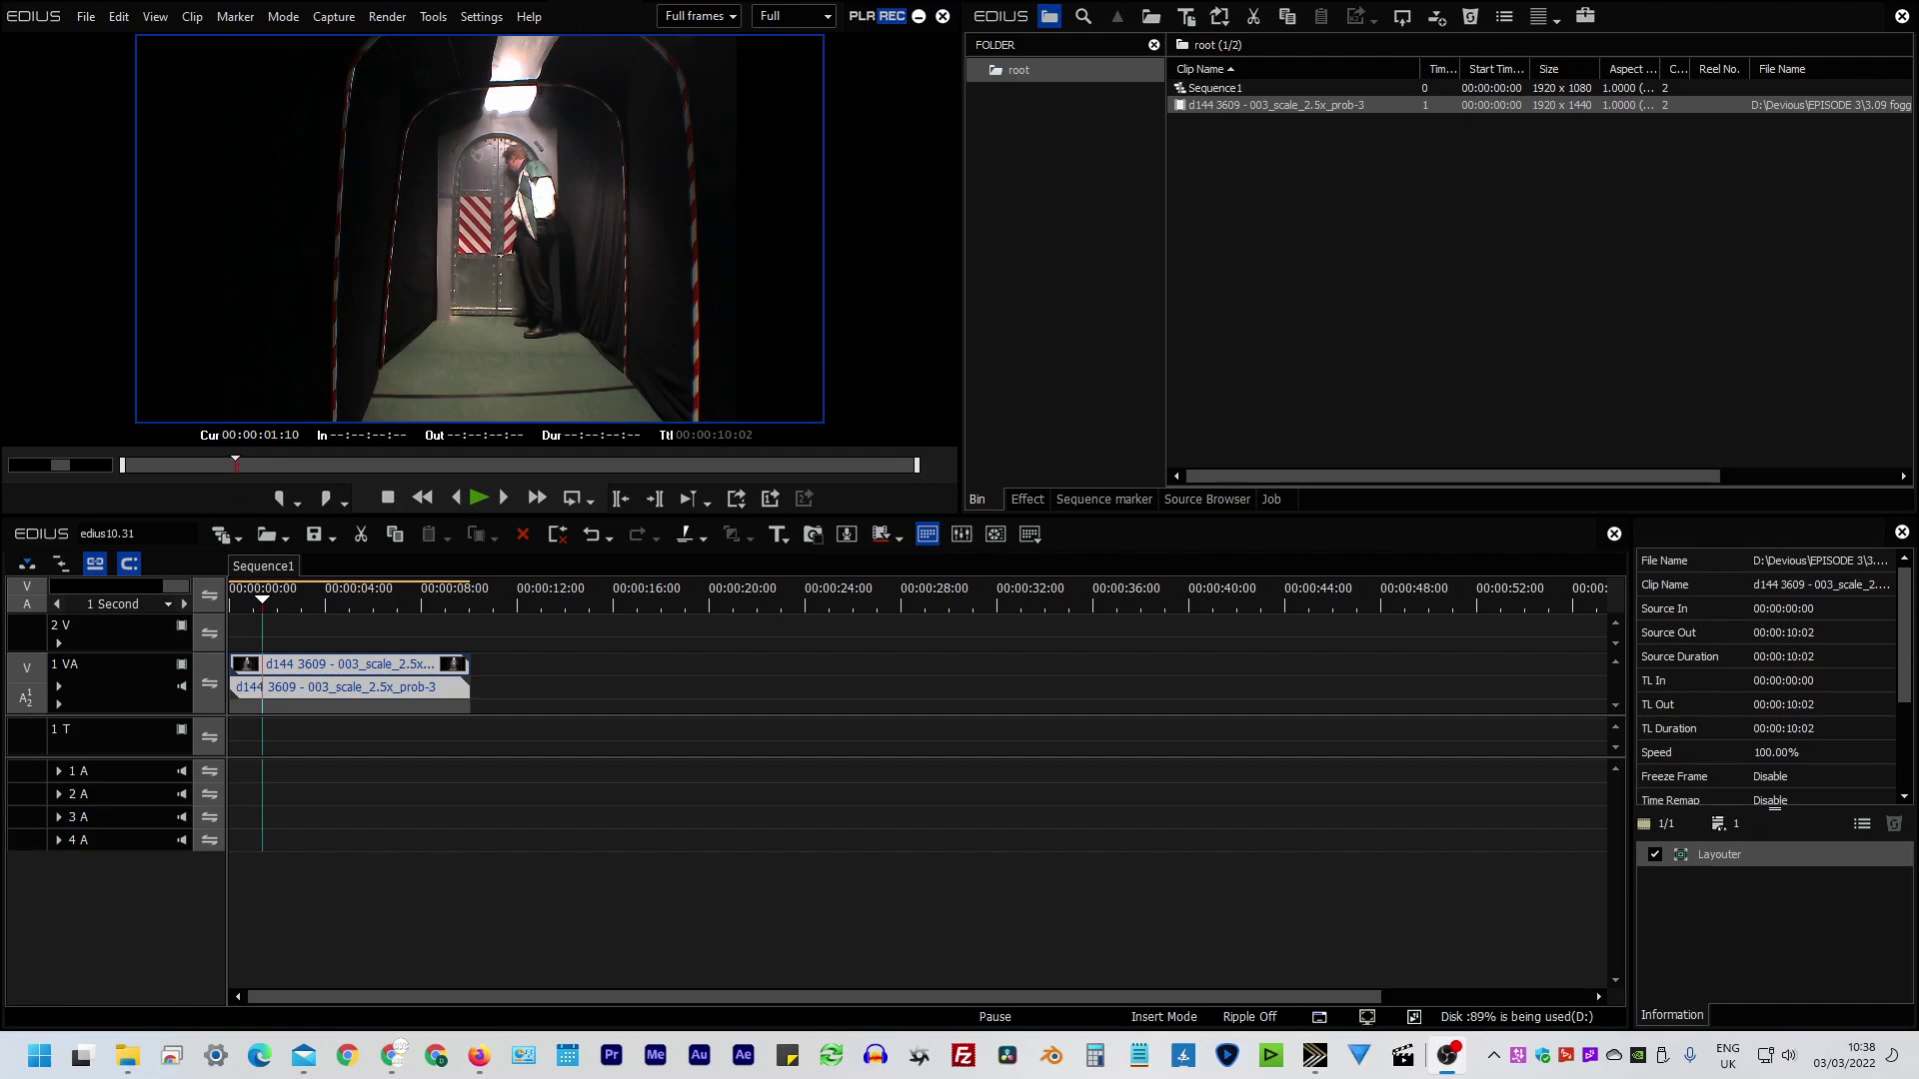
Step: Show this PC's specifications (i7-11700K, 32 GB RAM) on the Windows Settings System > About page
{"action": "key", "text": "super+i"}
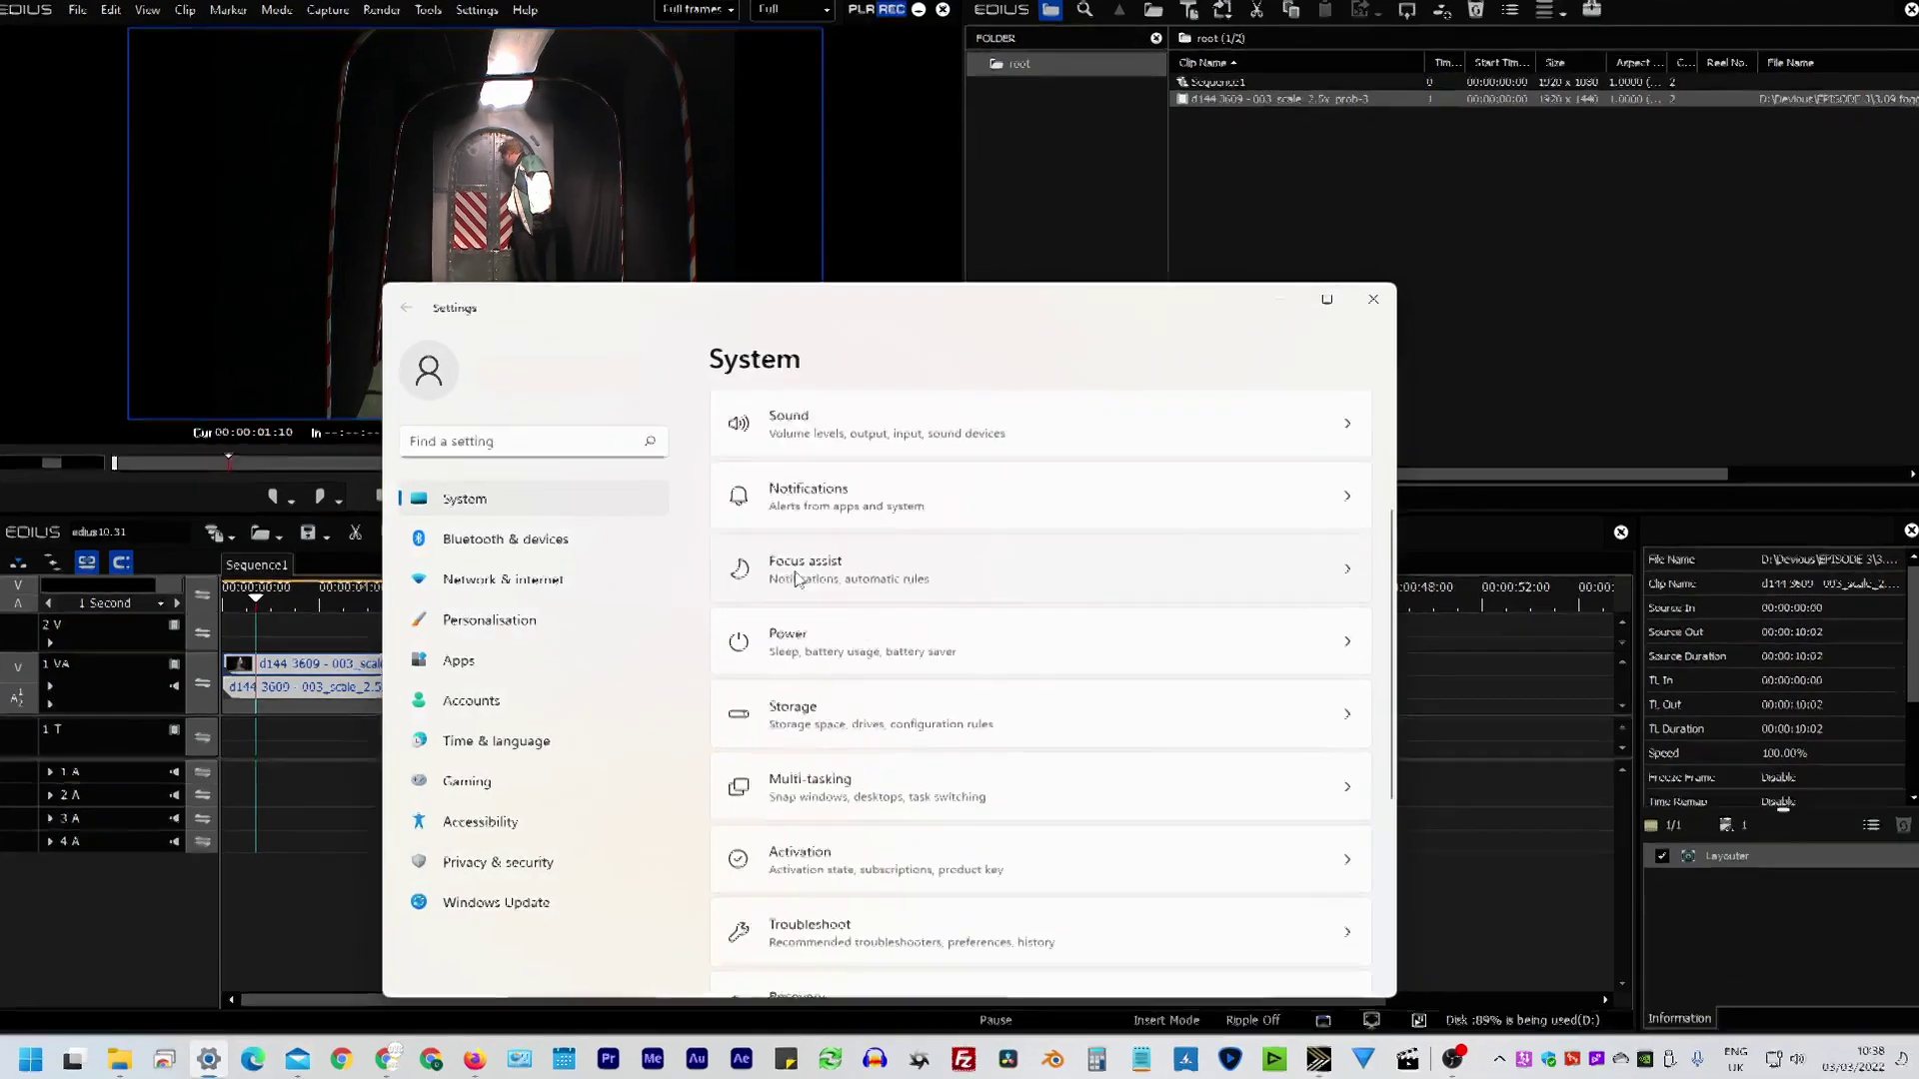
{"action": "scroll", "coordinate": [797, 578], "scroll_direction": "down", "scroll_amount": 5}
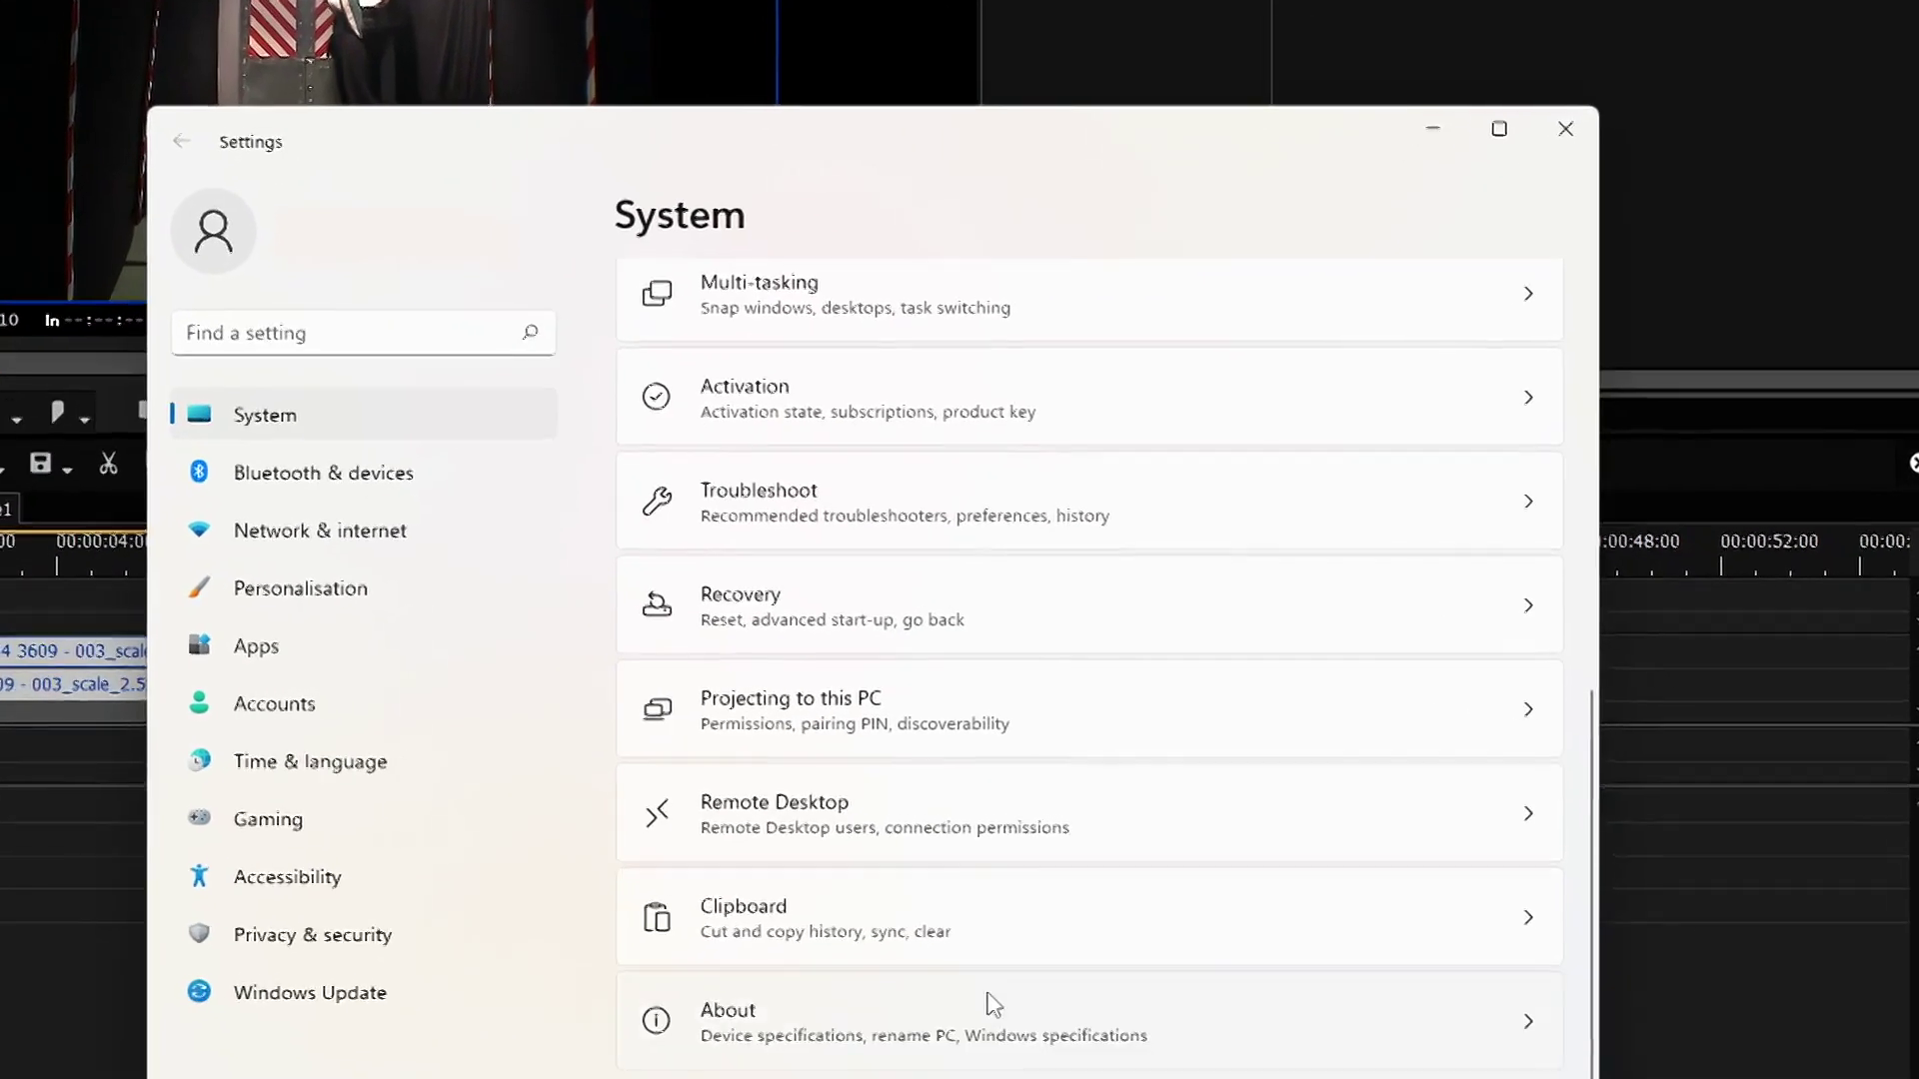
{"action": "left_click", "coordinate": [972, 911]}
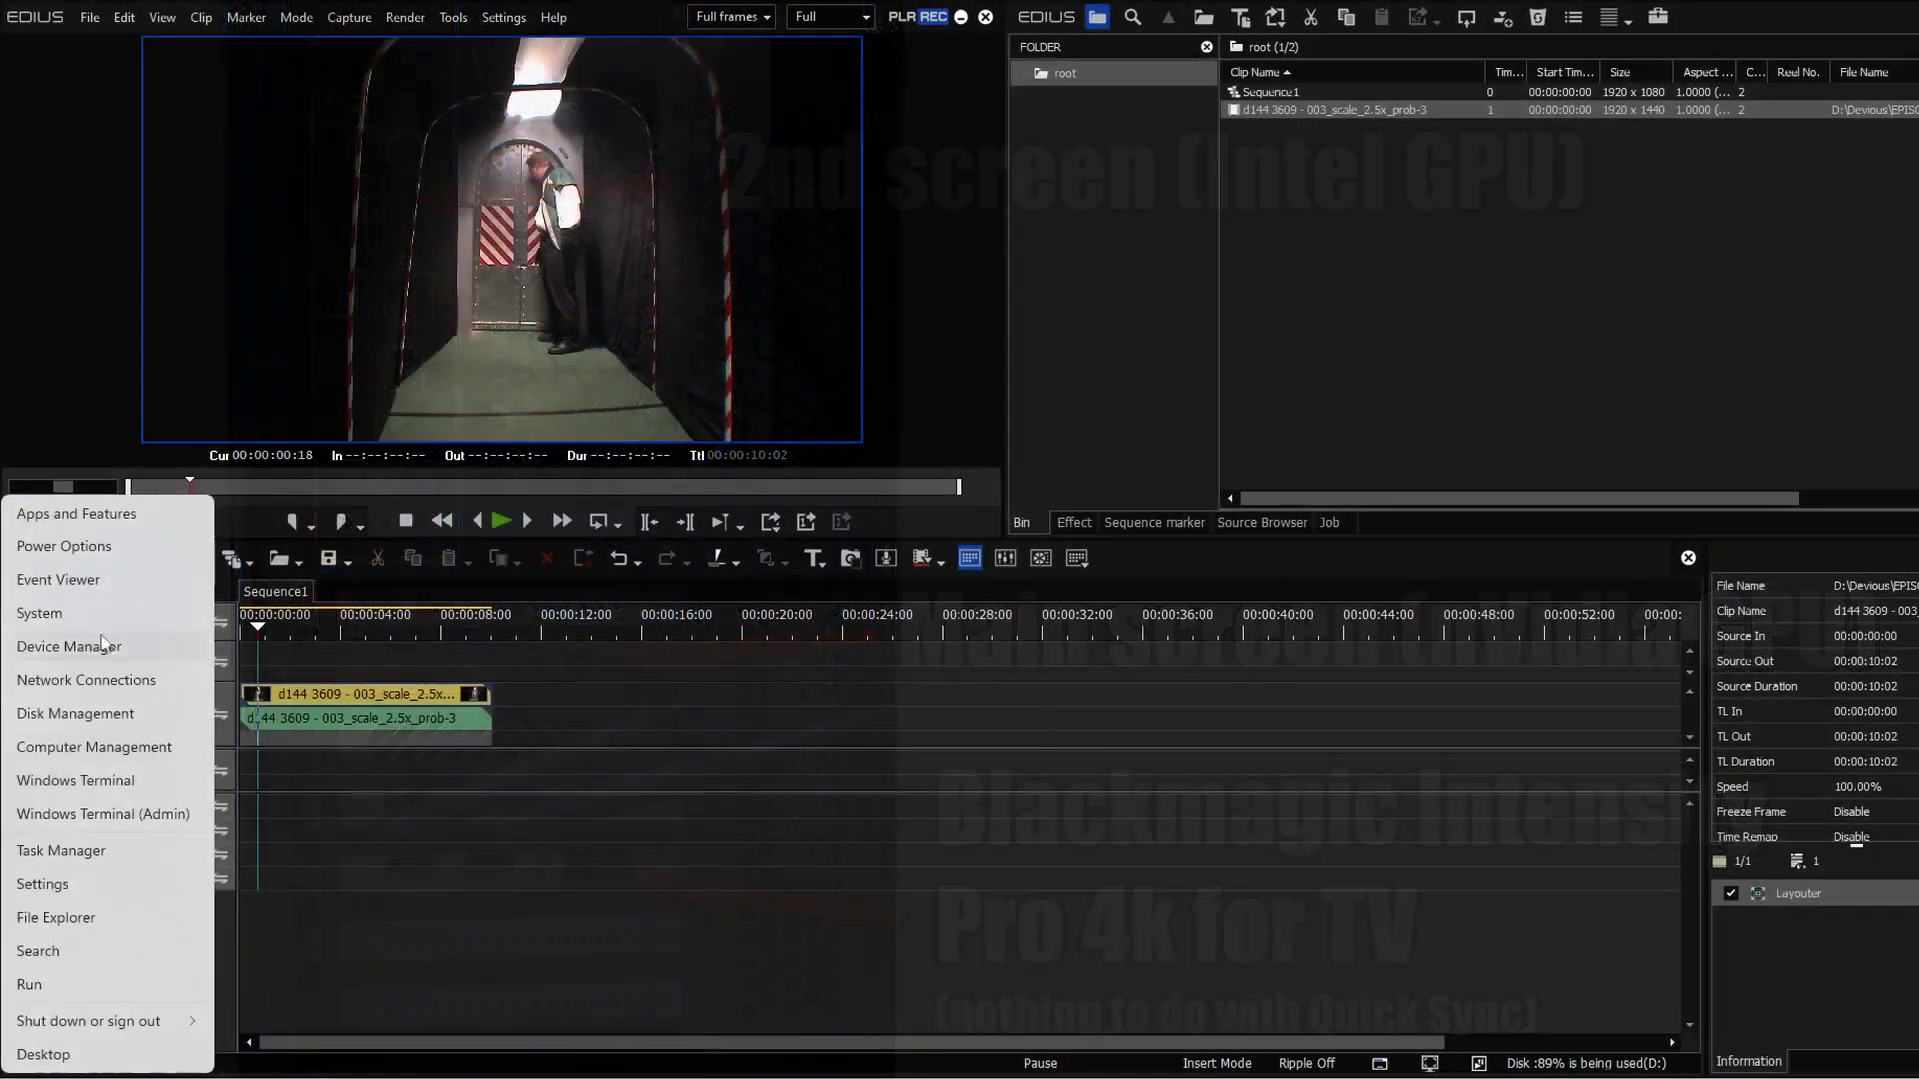
Step: Place Task Manager's Performance view right of EDIUS showing GPU 0 and GPU 1, with the playhead at 00:00:04:05
{"action": "left_click", "coordinate": [86, 850]}
{"action": "left_click_drag", "start_coordinate": [530, 143], "coordinate": [939, 72]}
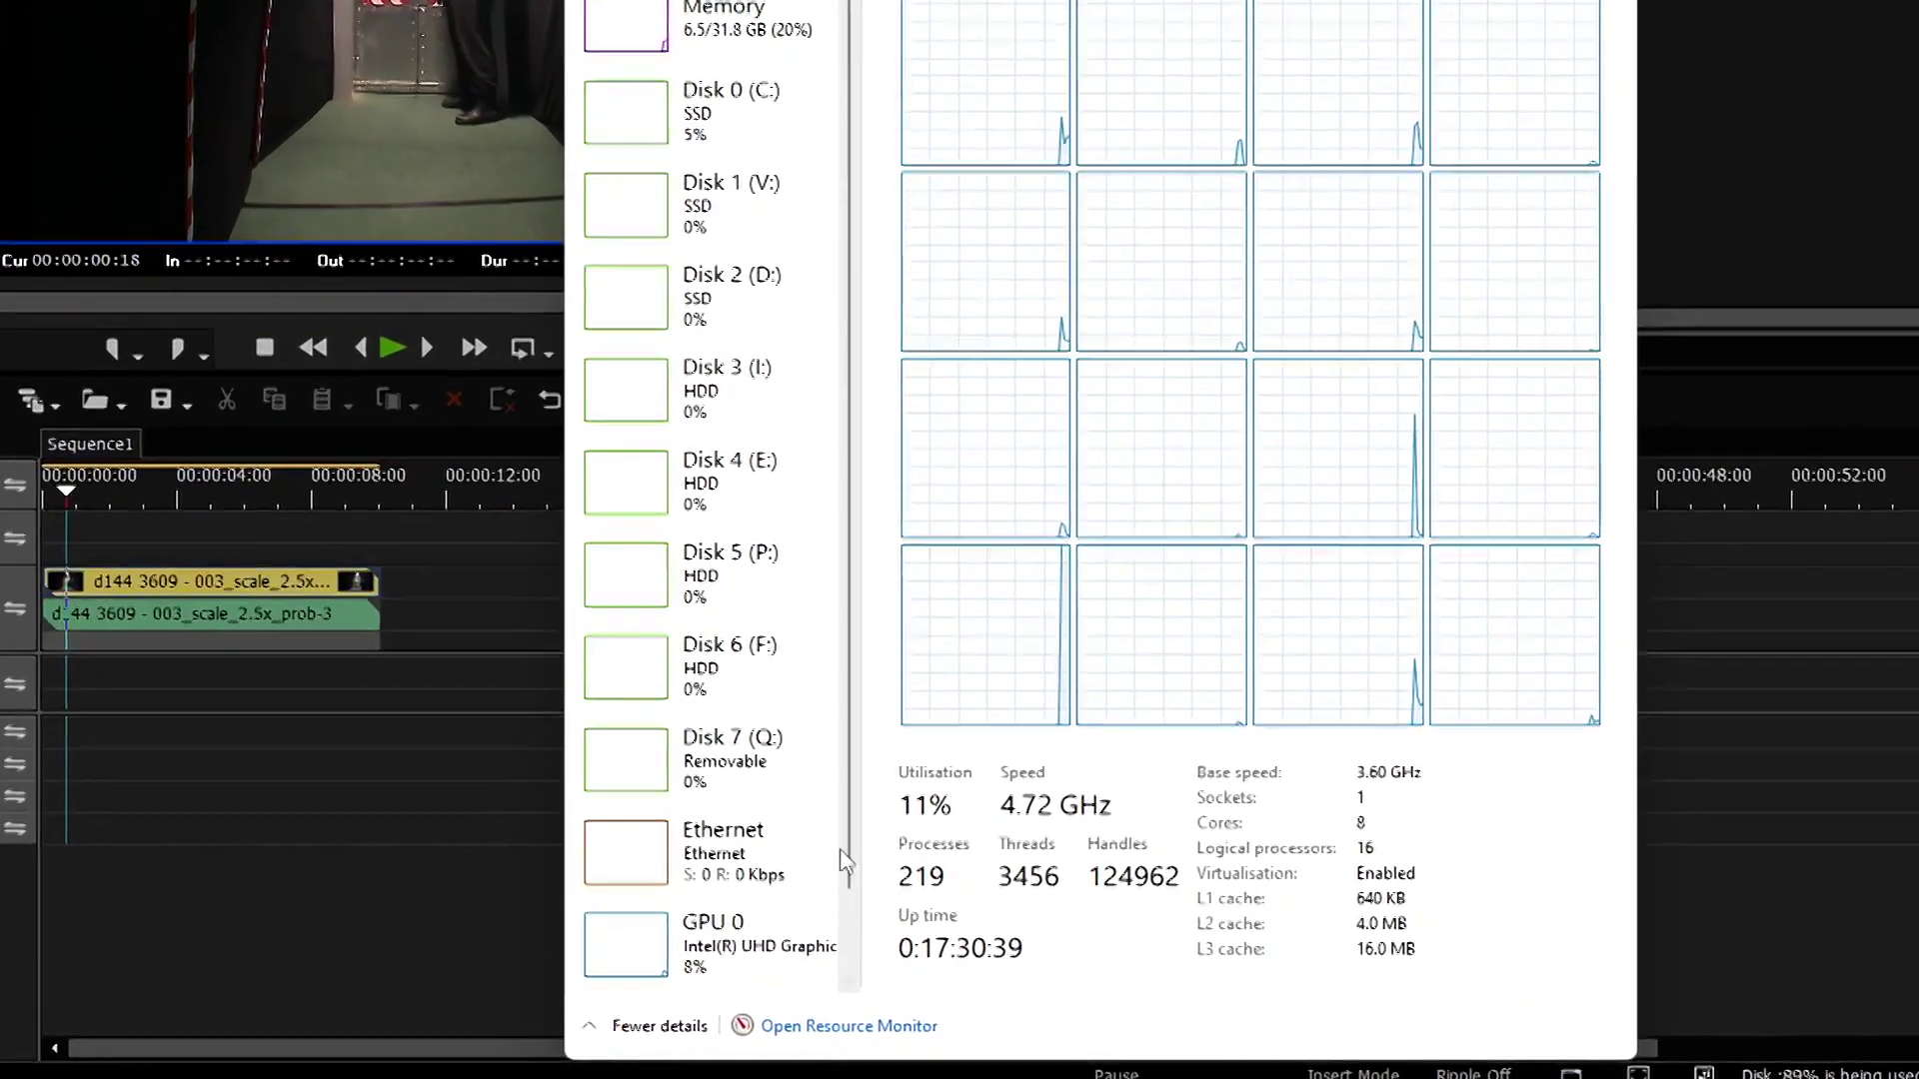
{"action": "scroll", "coordinate": [810, 856], "scroll_direction": "down", "scroll_amount": 1}
{"action": "scroll", "coordinate": [847, 870], "scroll_direction": "down", "scroll_amount": 1}
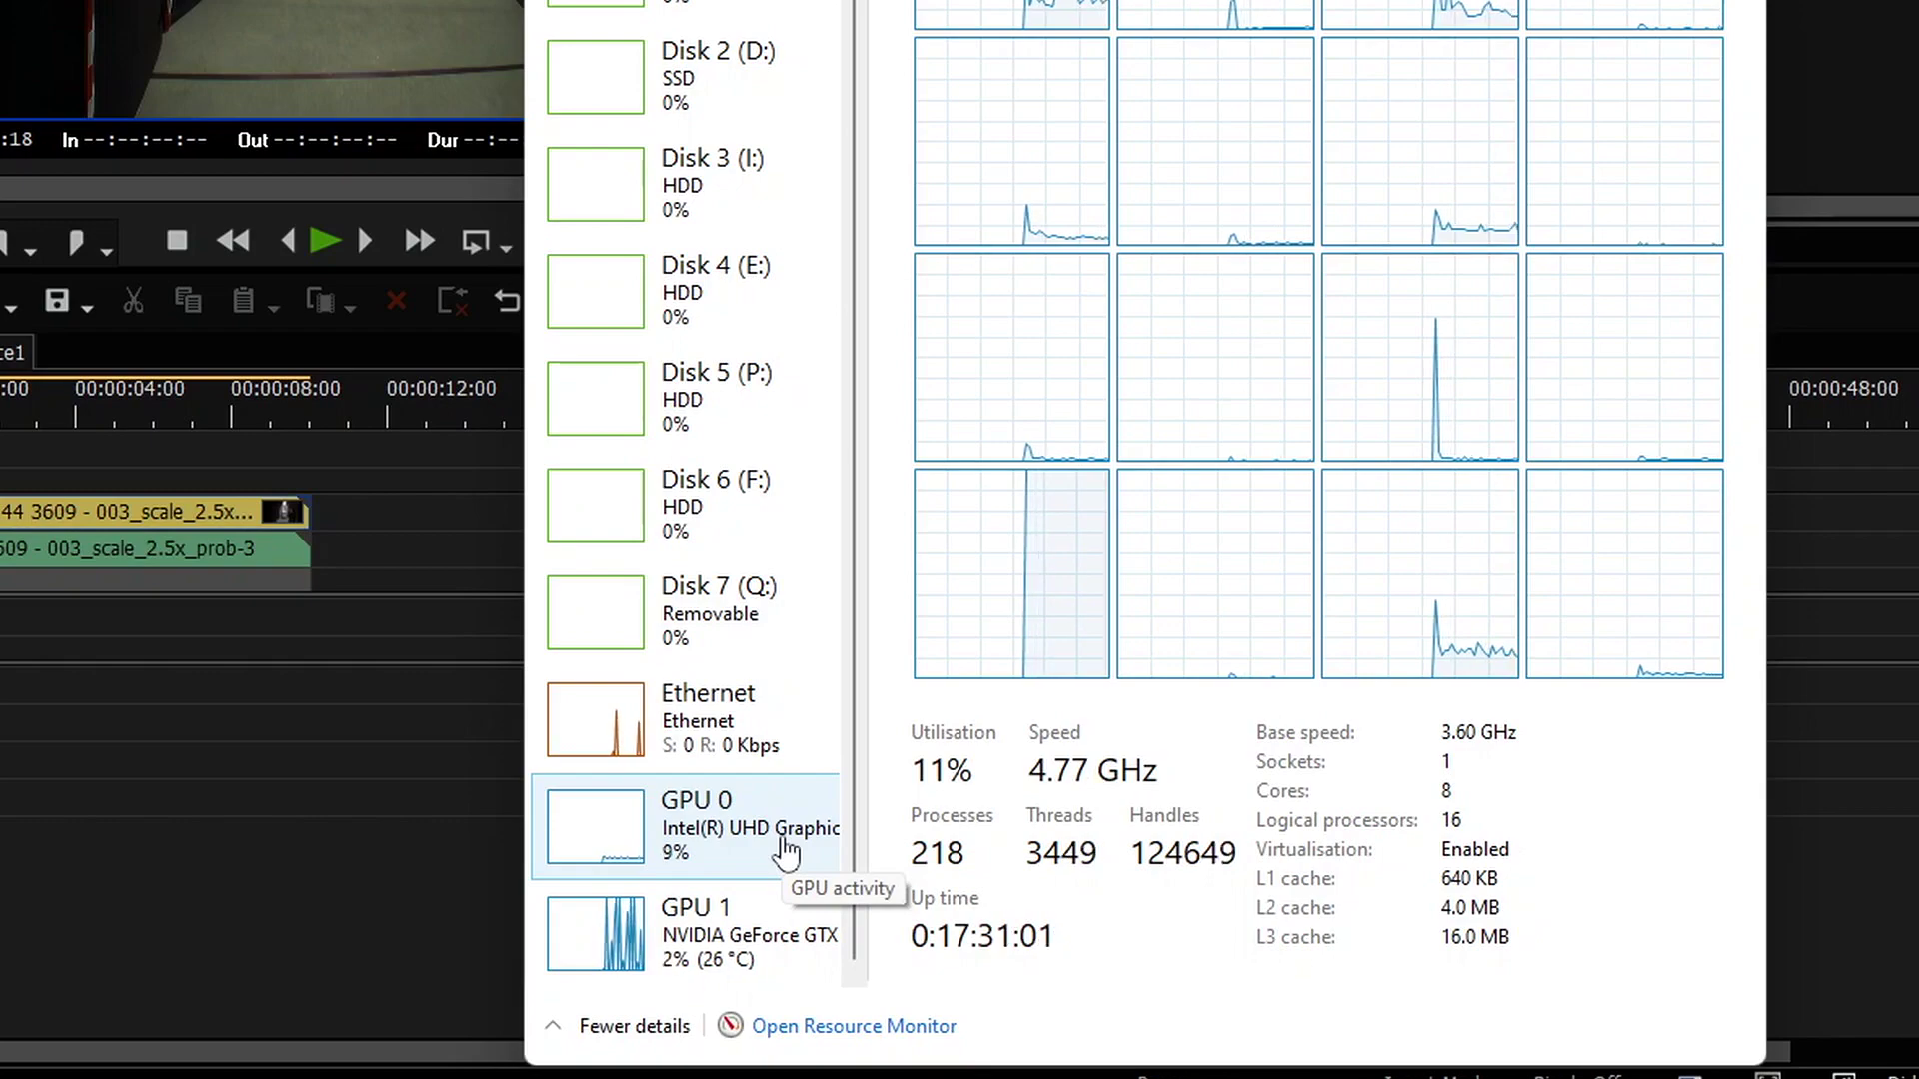
{"action": "left_click", "coordinate": [131, 425]}
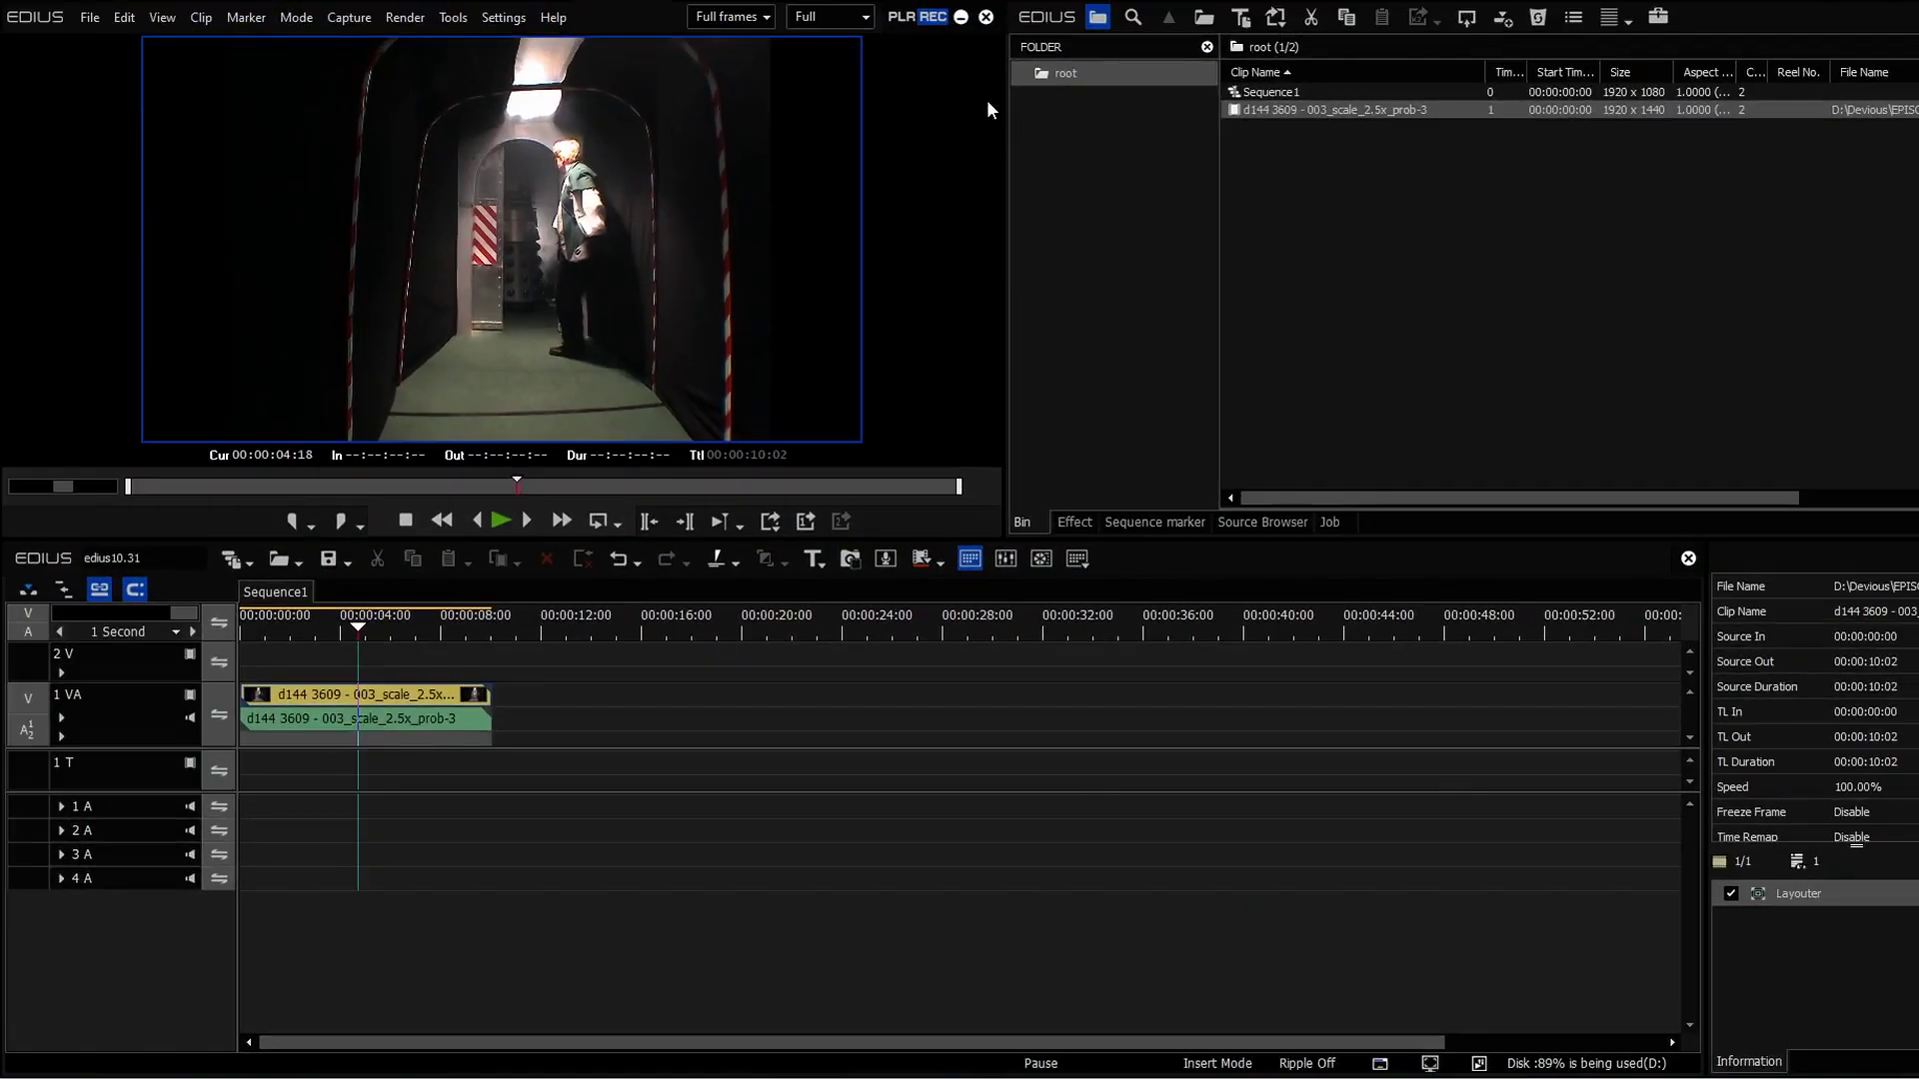
Step: Compare the HEVC and AVCHD 'Use Hardware decoder' settings under Importer/Exporter in System Settings, then confirm
{"action": "left_click", "coordinate": [503, 17]}
{"action": "left_click", "coordinate": [494, 42]}
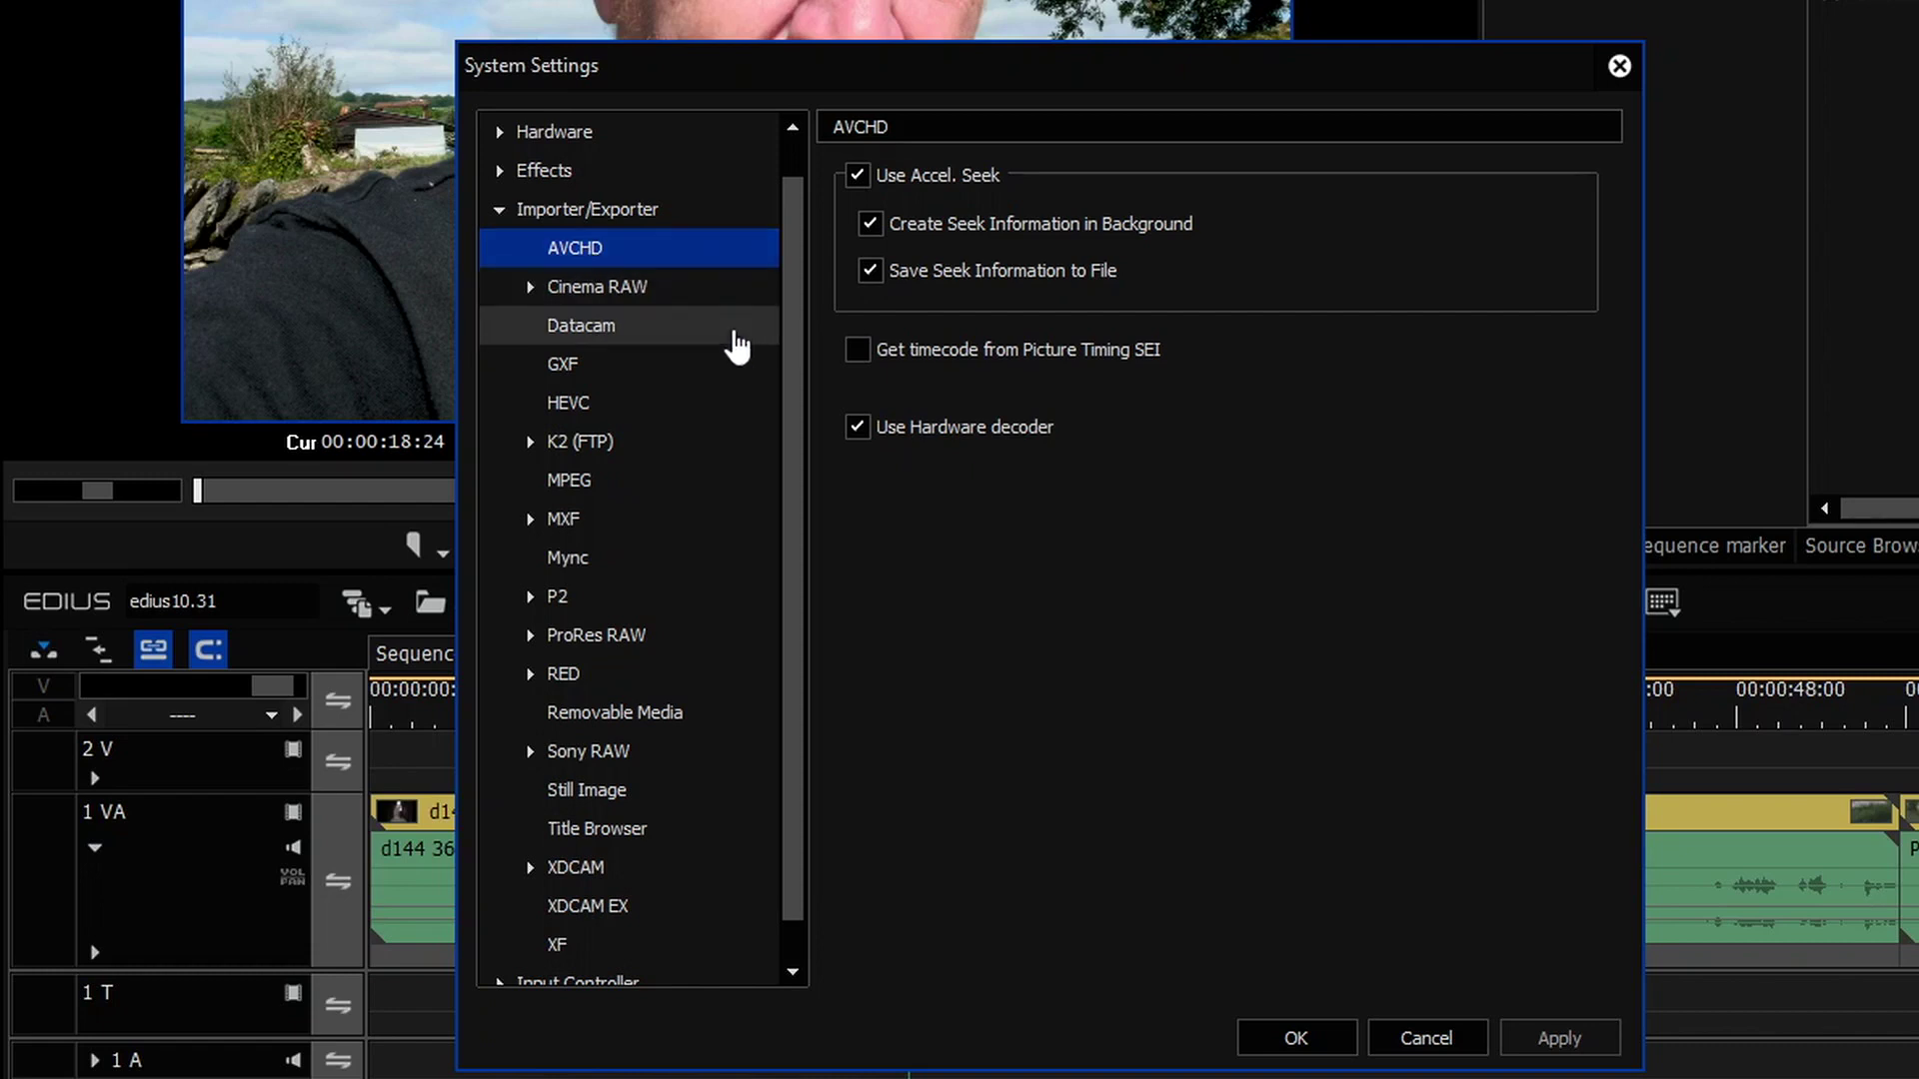
{"action": "left_click", "coordinate": [547, 405]}
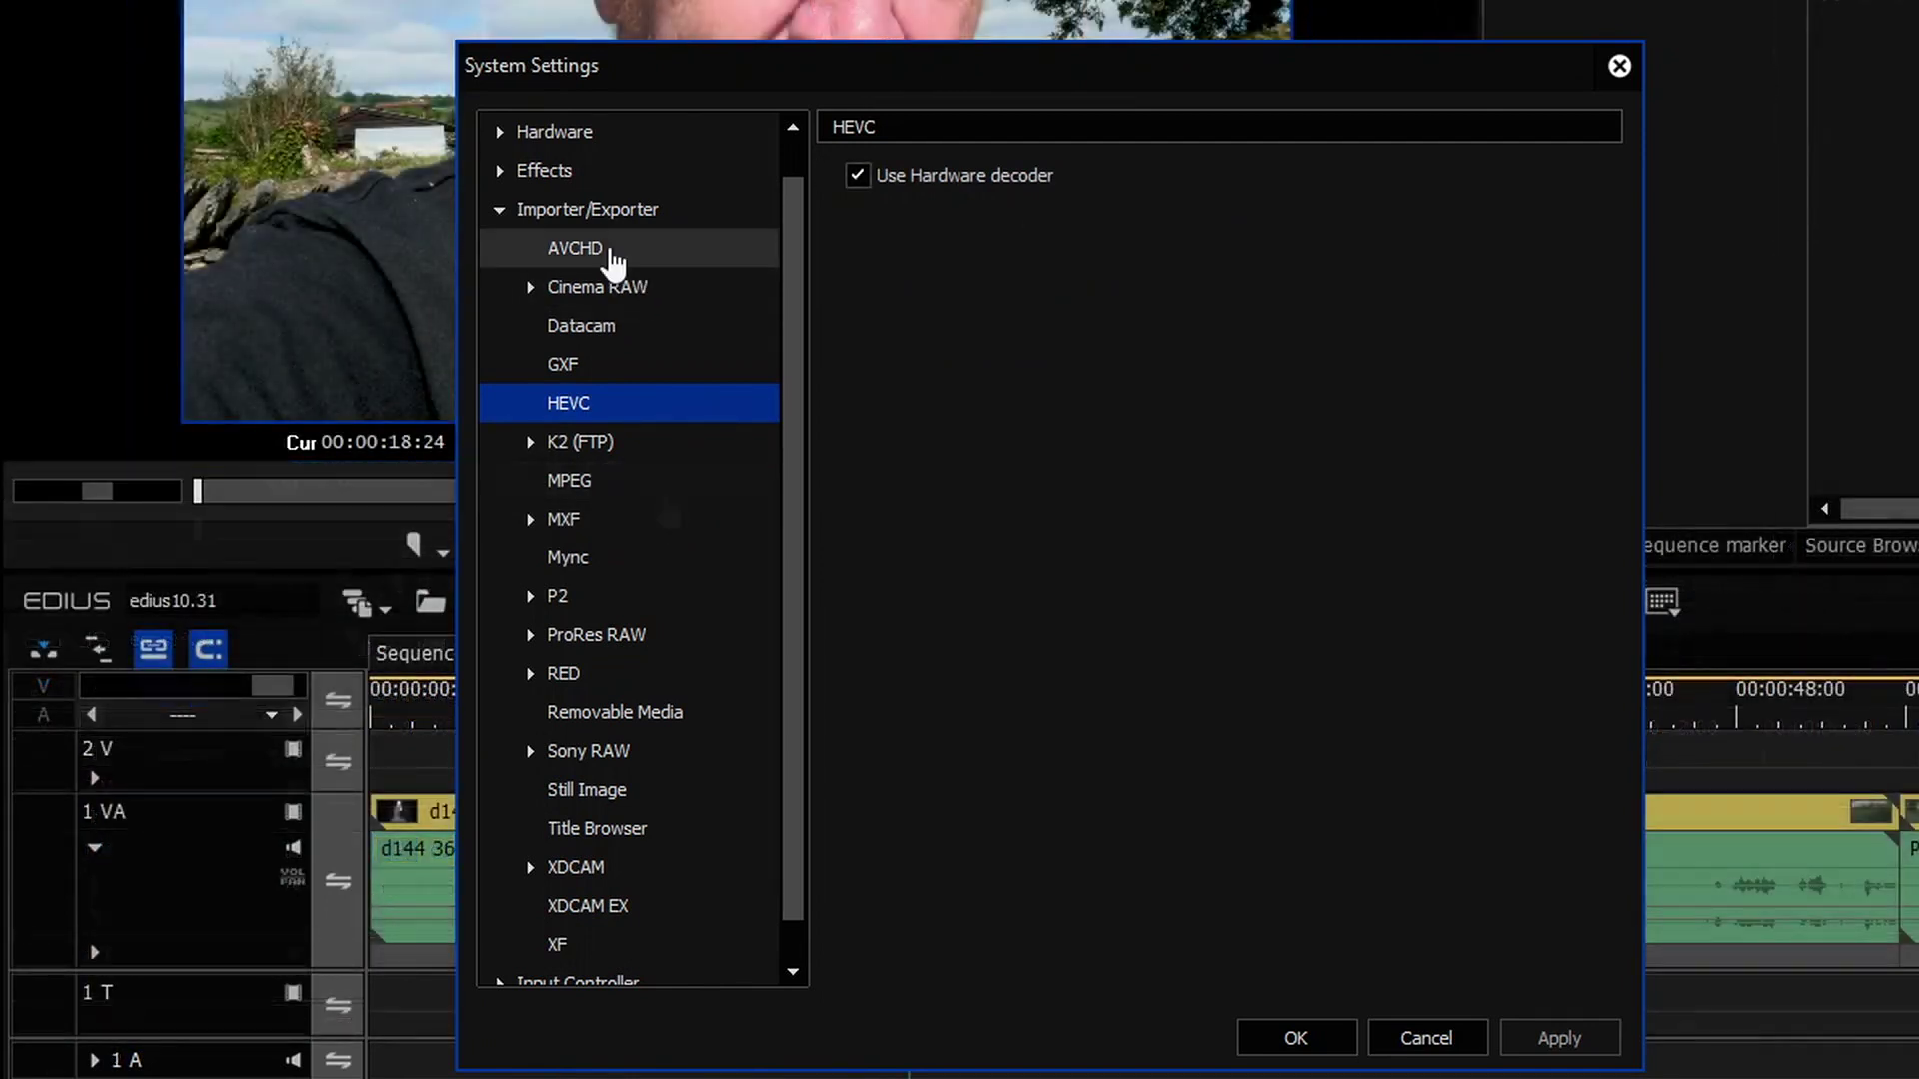
{"action": "left_click", "coordinate": [590, 250]}
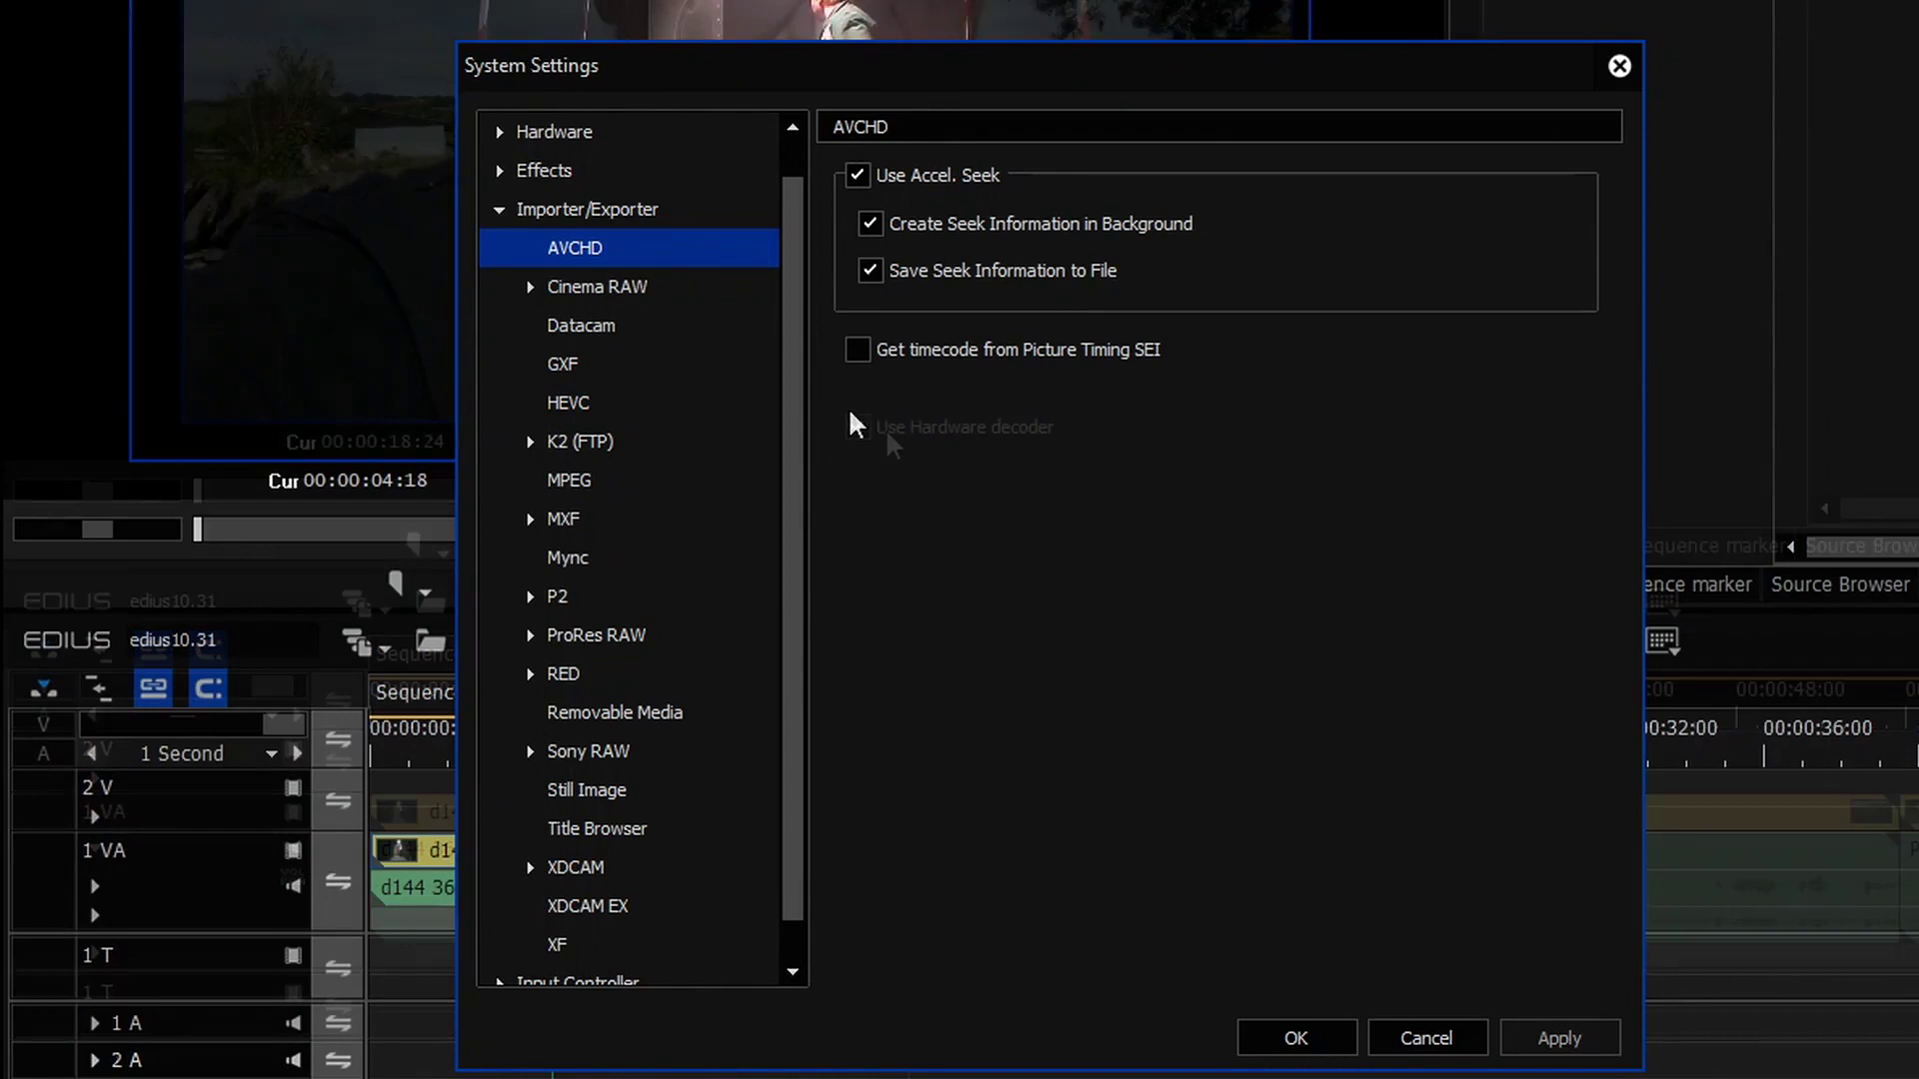
{"action": "left_click", "coordinate": [556, 403]}
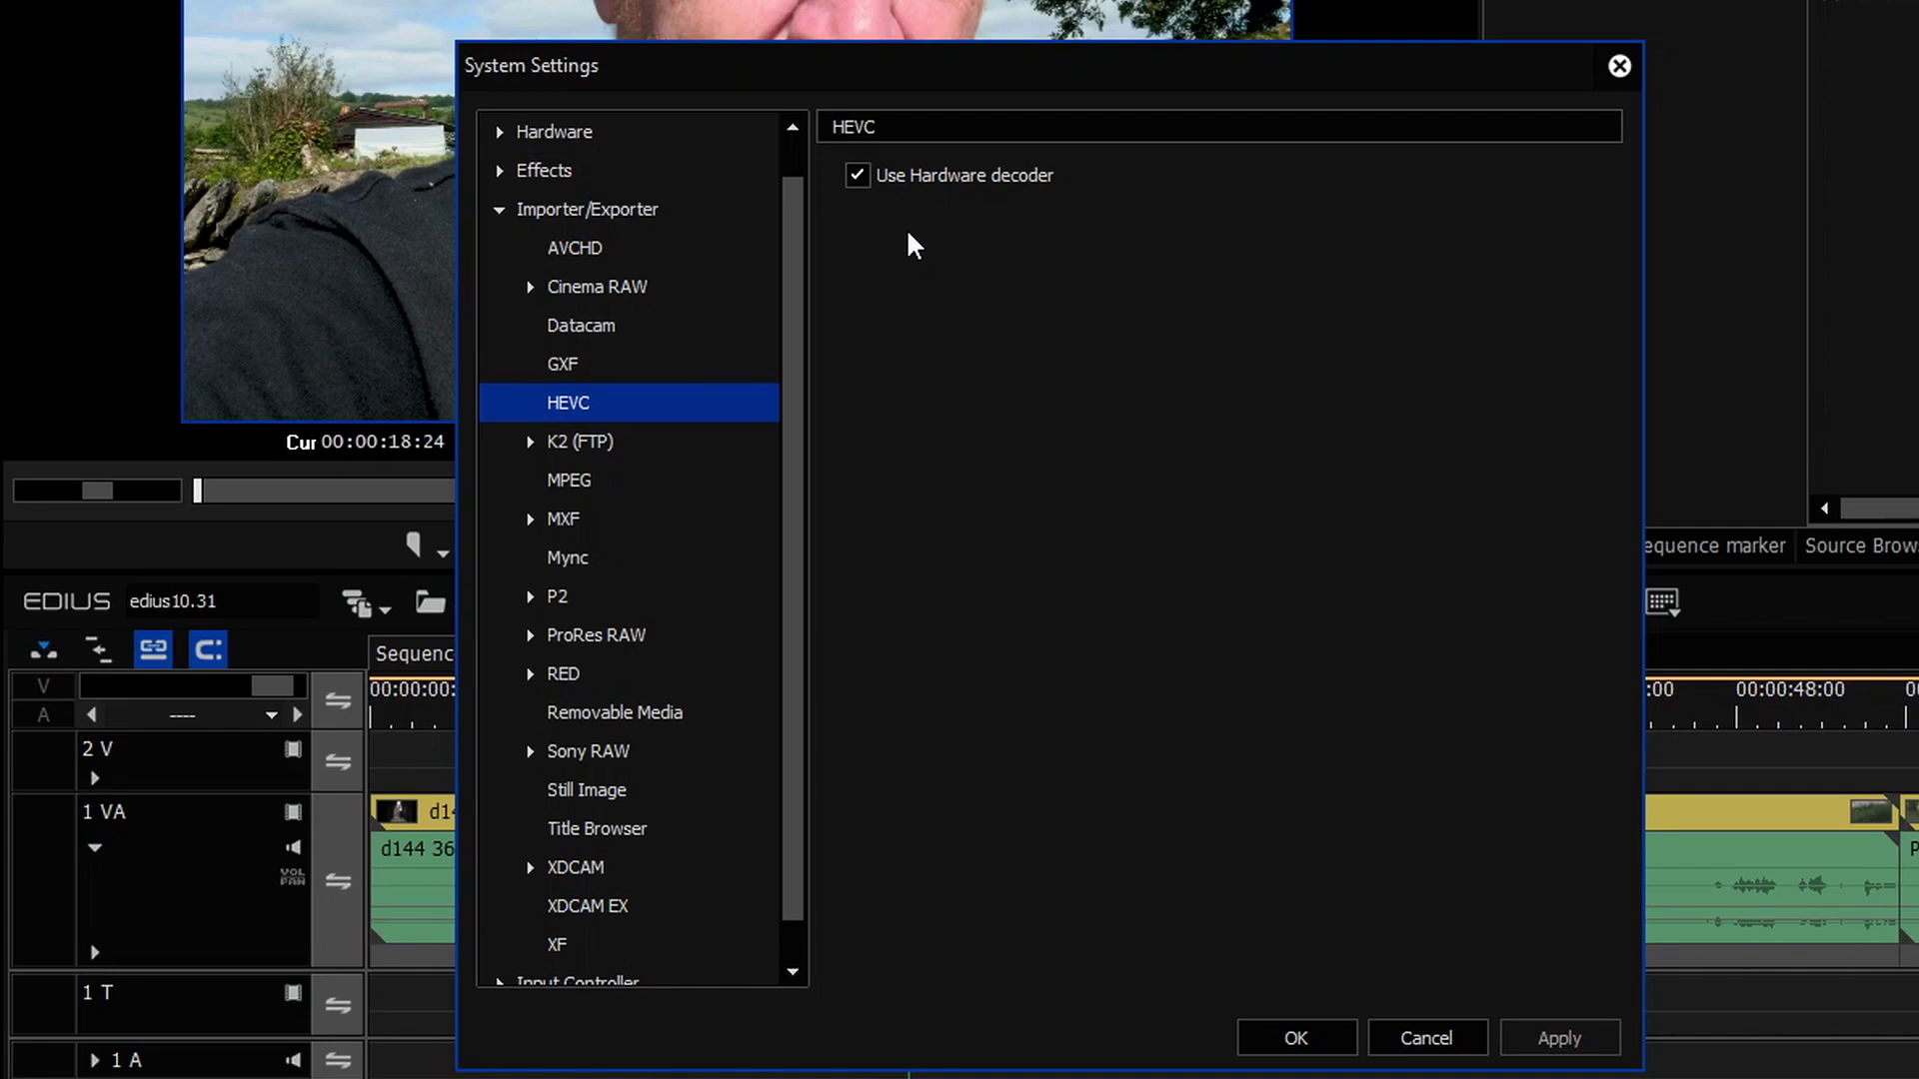
{"action": "left_click", "coordinate": [711, 249]}
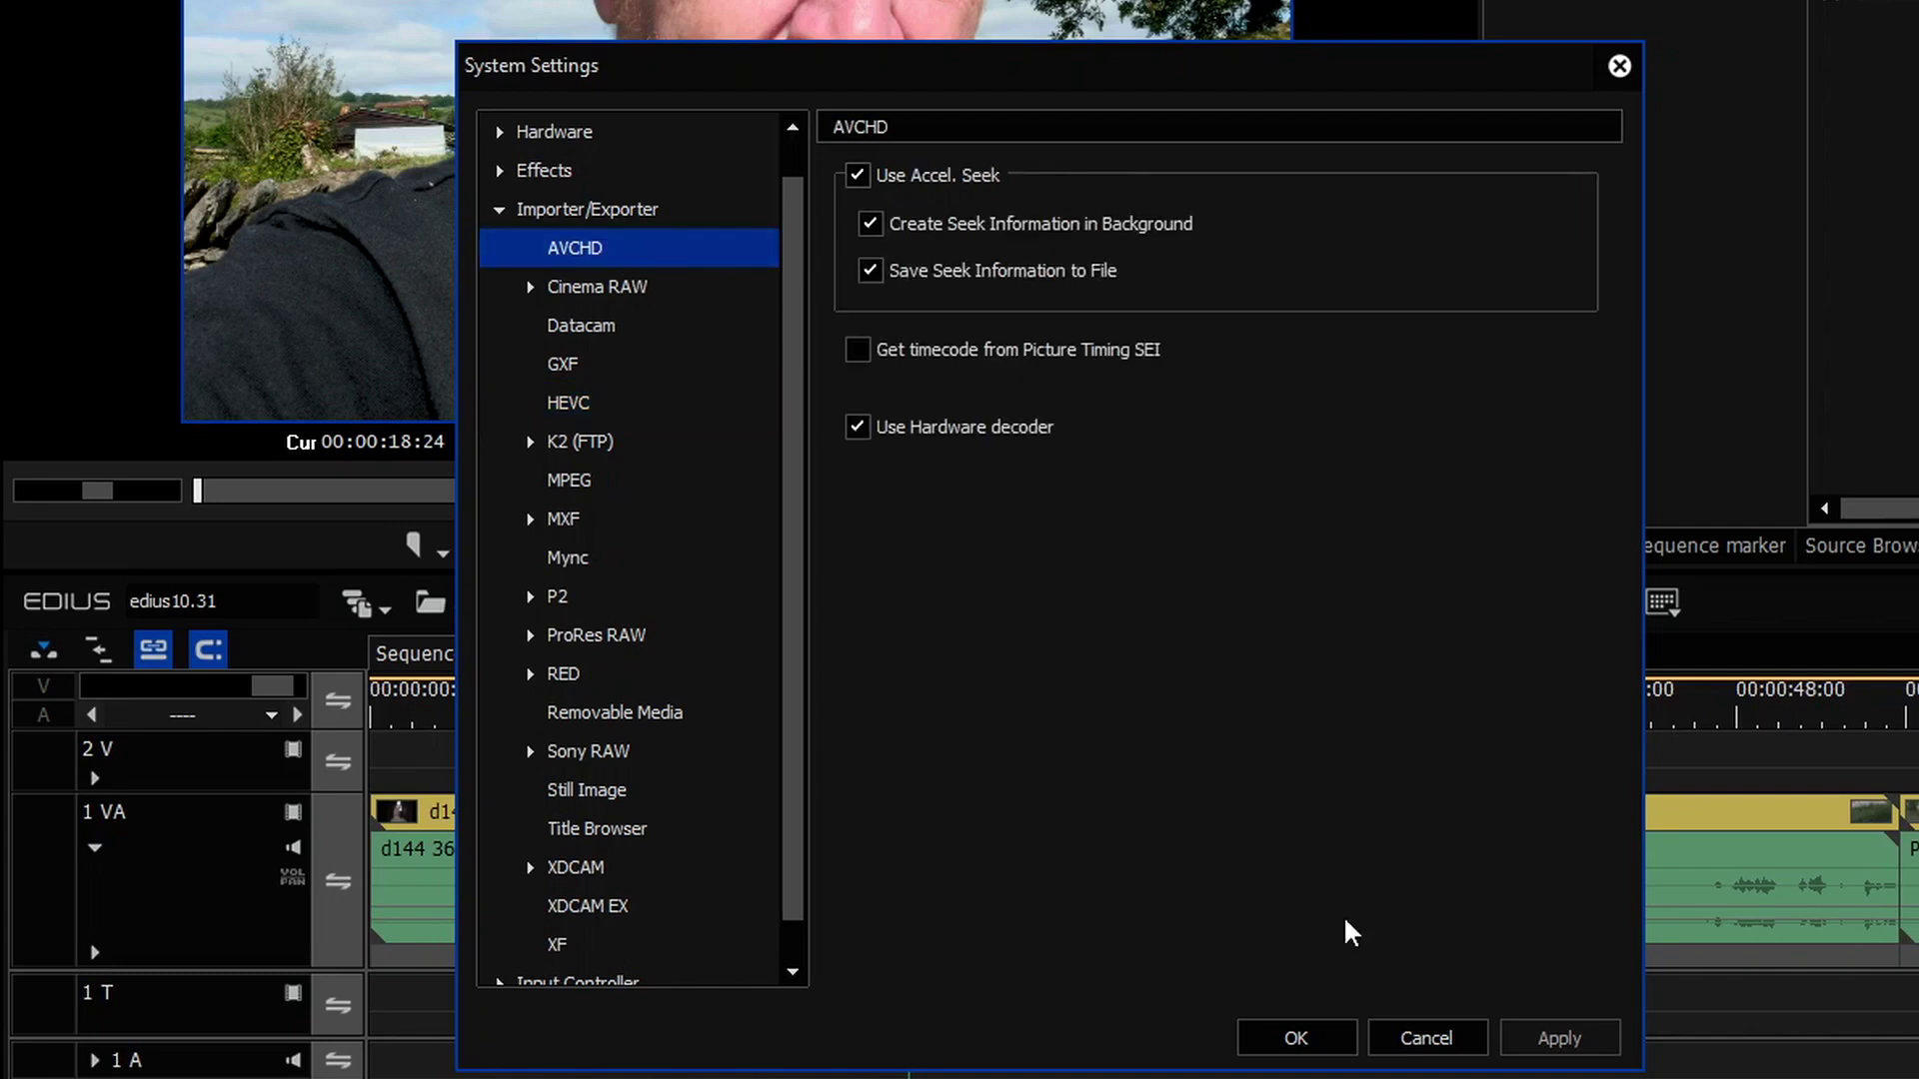
{"action": "left_click", "coordinate": [1296, 1038]}
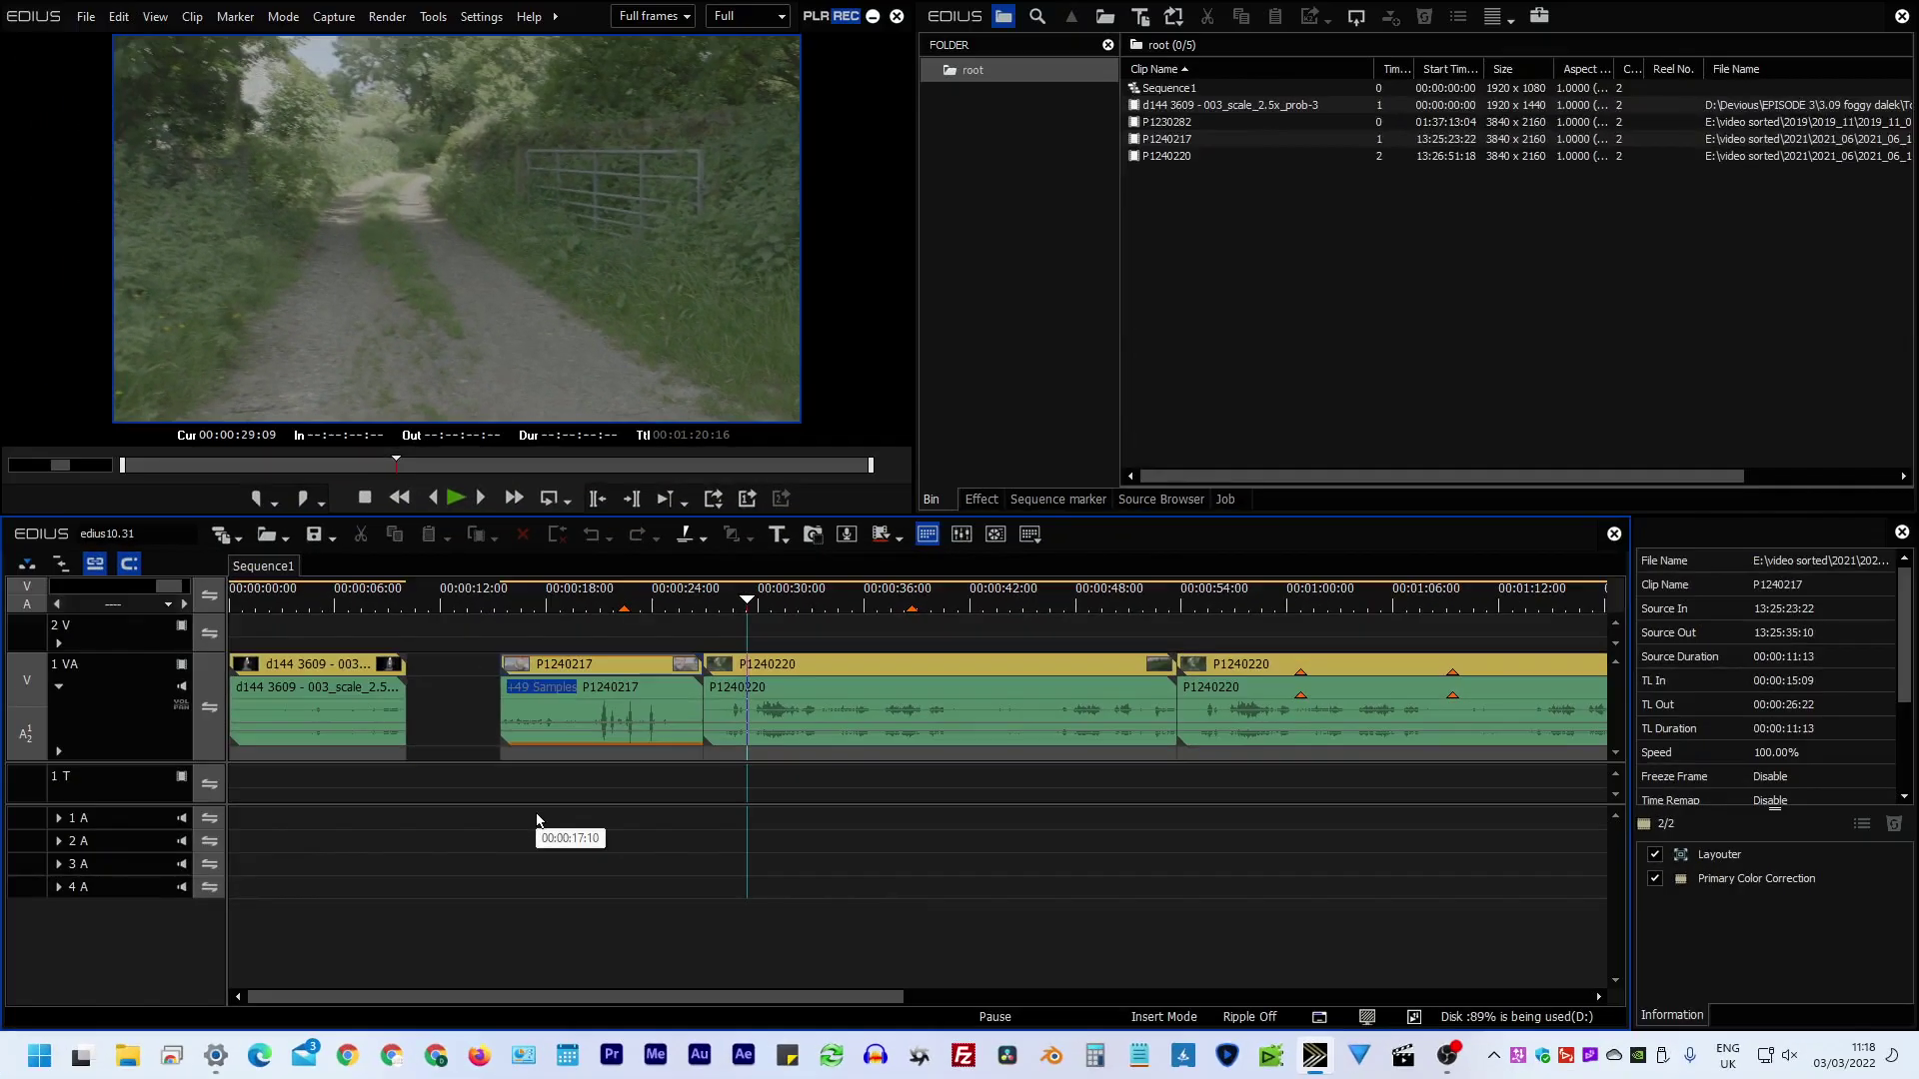
Step: Open Task Manager's Performance view scrolled to GPU 1, then play the sequence from about 16 seconds
{"action": "right_click", "coordinate": [1481, 1075]}
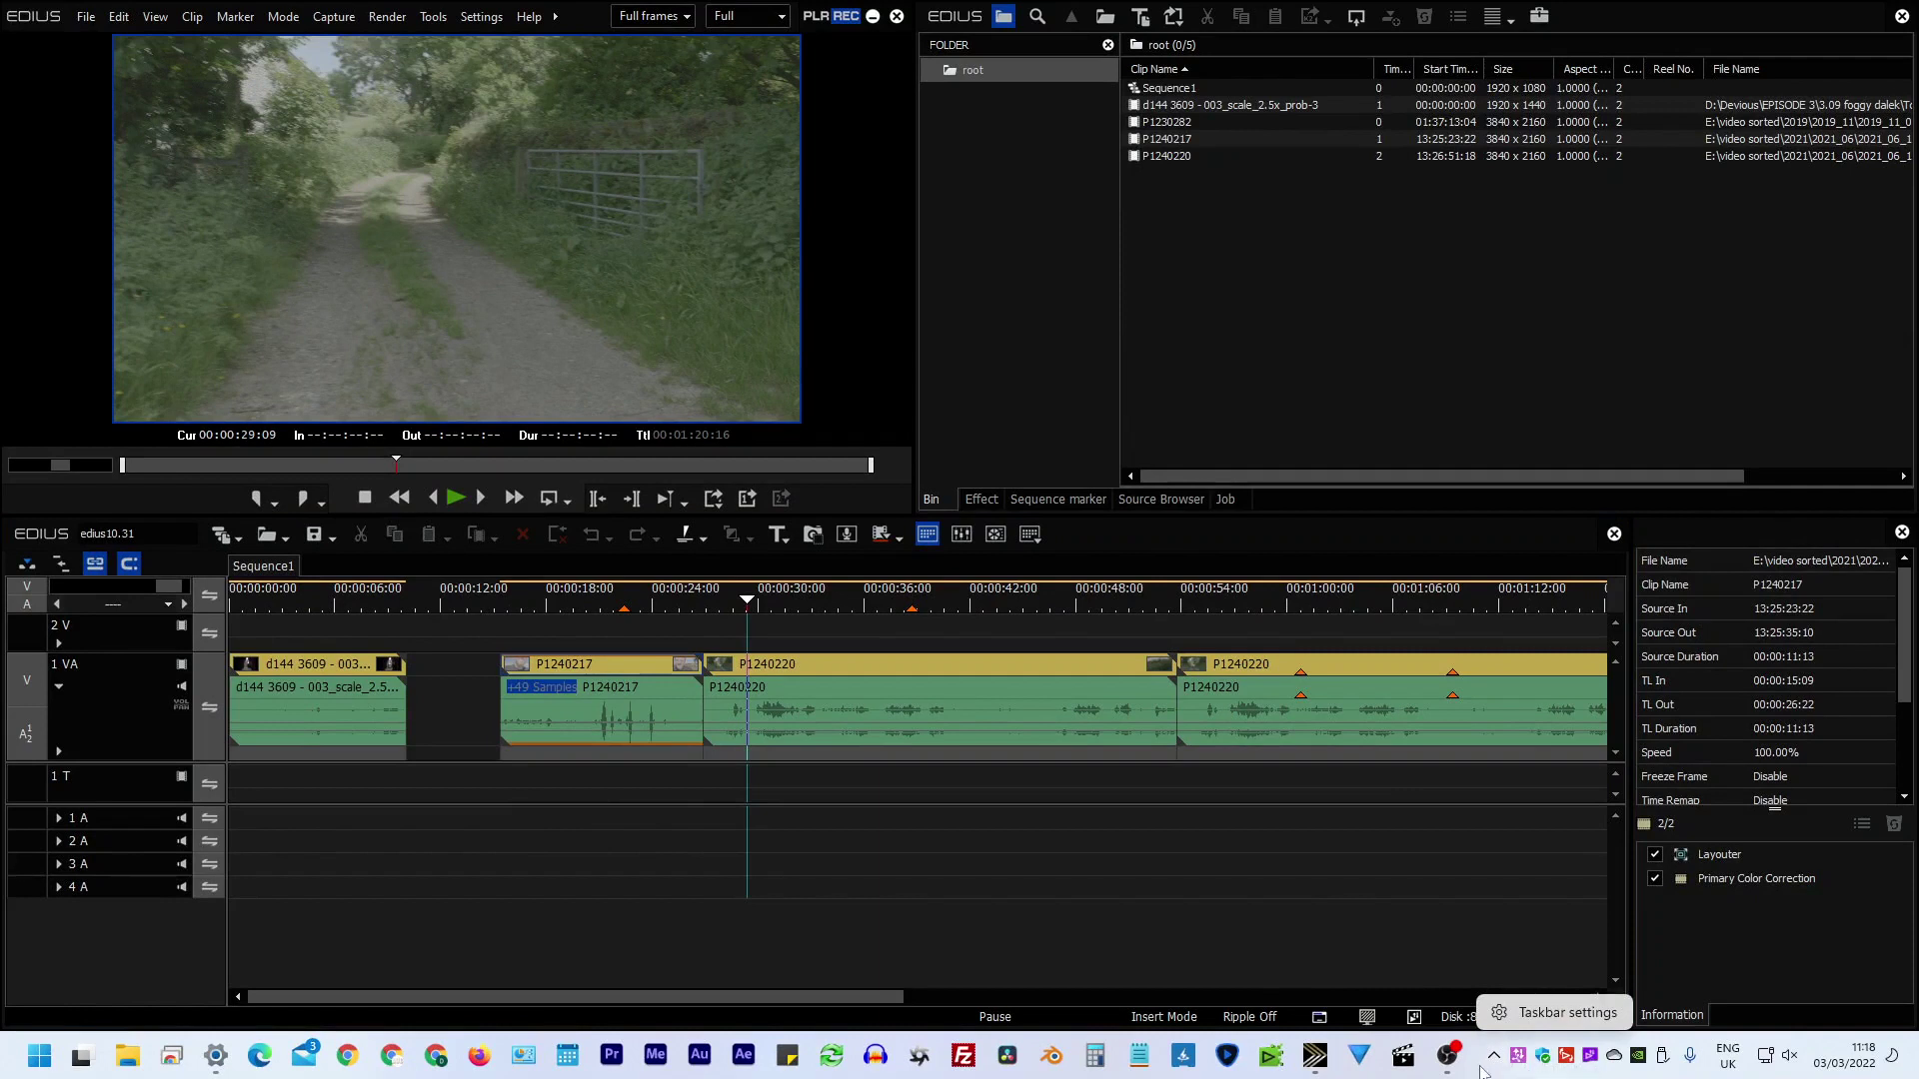
{"action": "left_click", "coordinate": [1262, 835]}
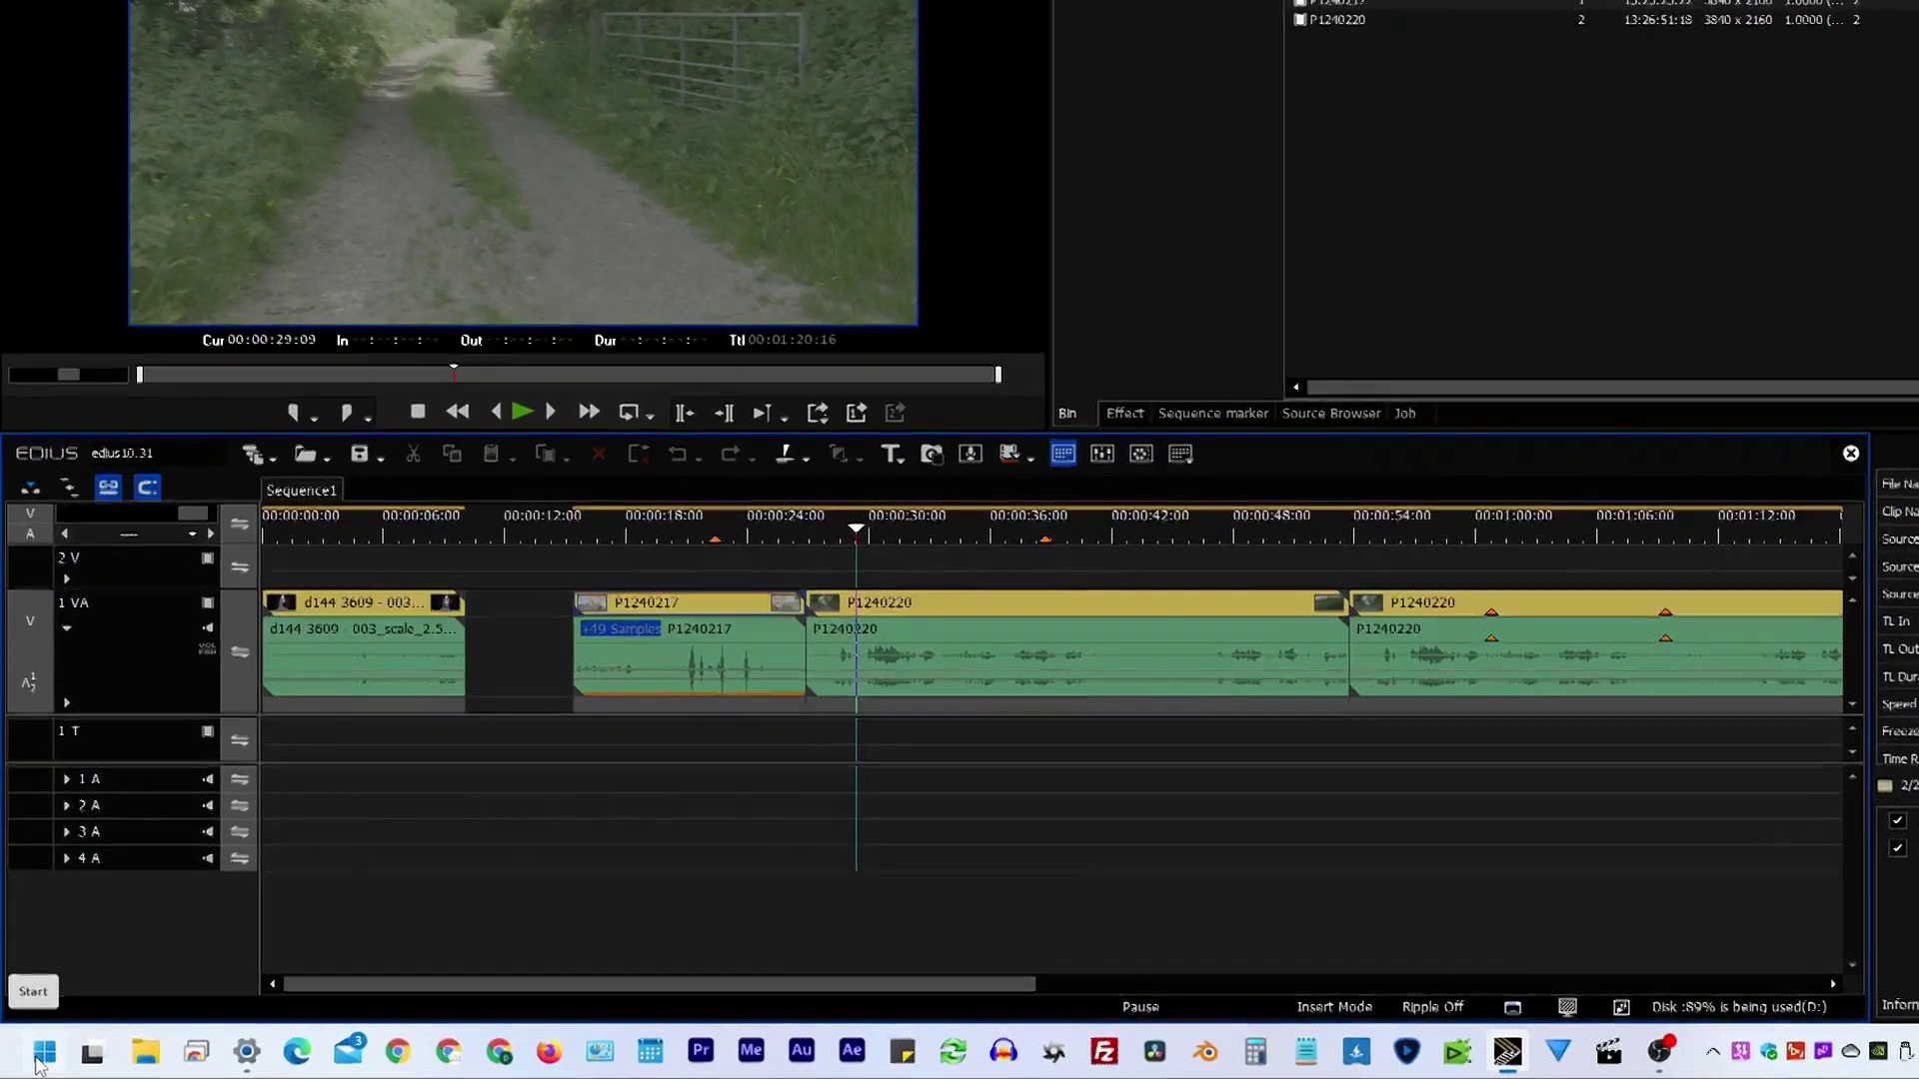
{"action": "right_click", "coordinate": [36, 1063]}
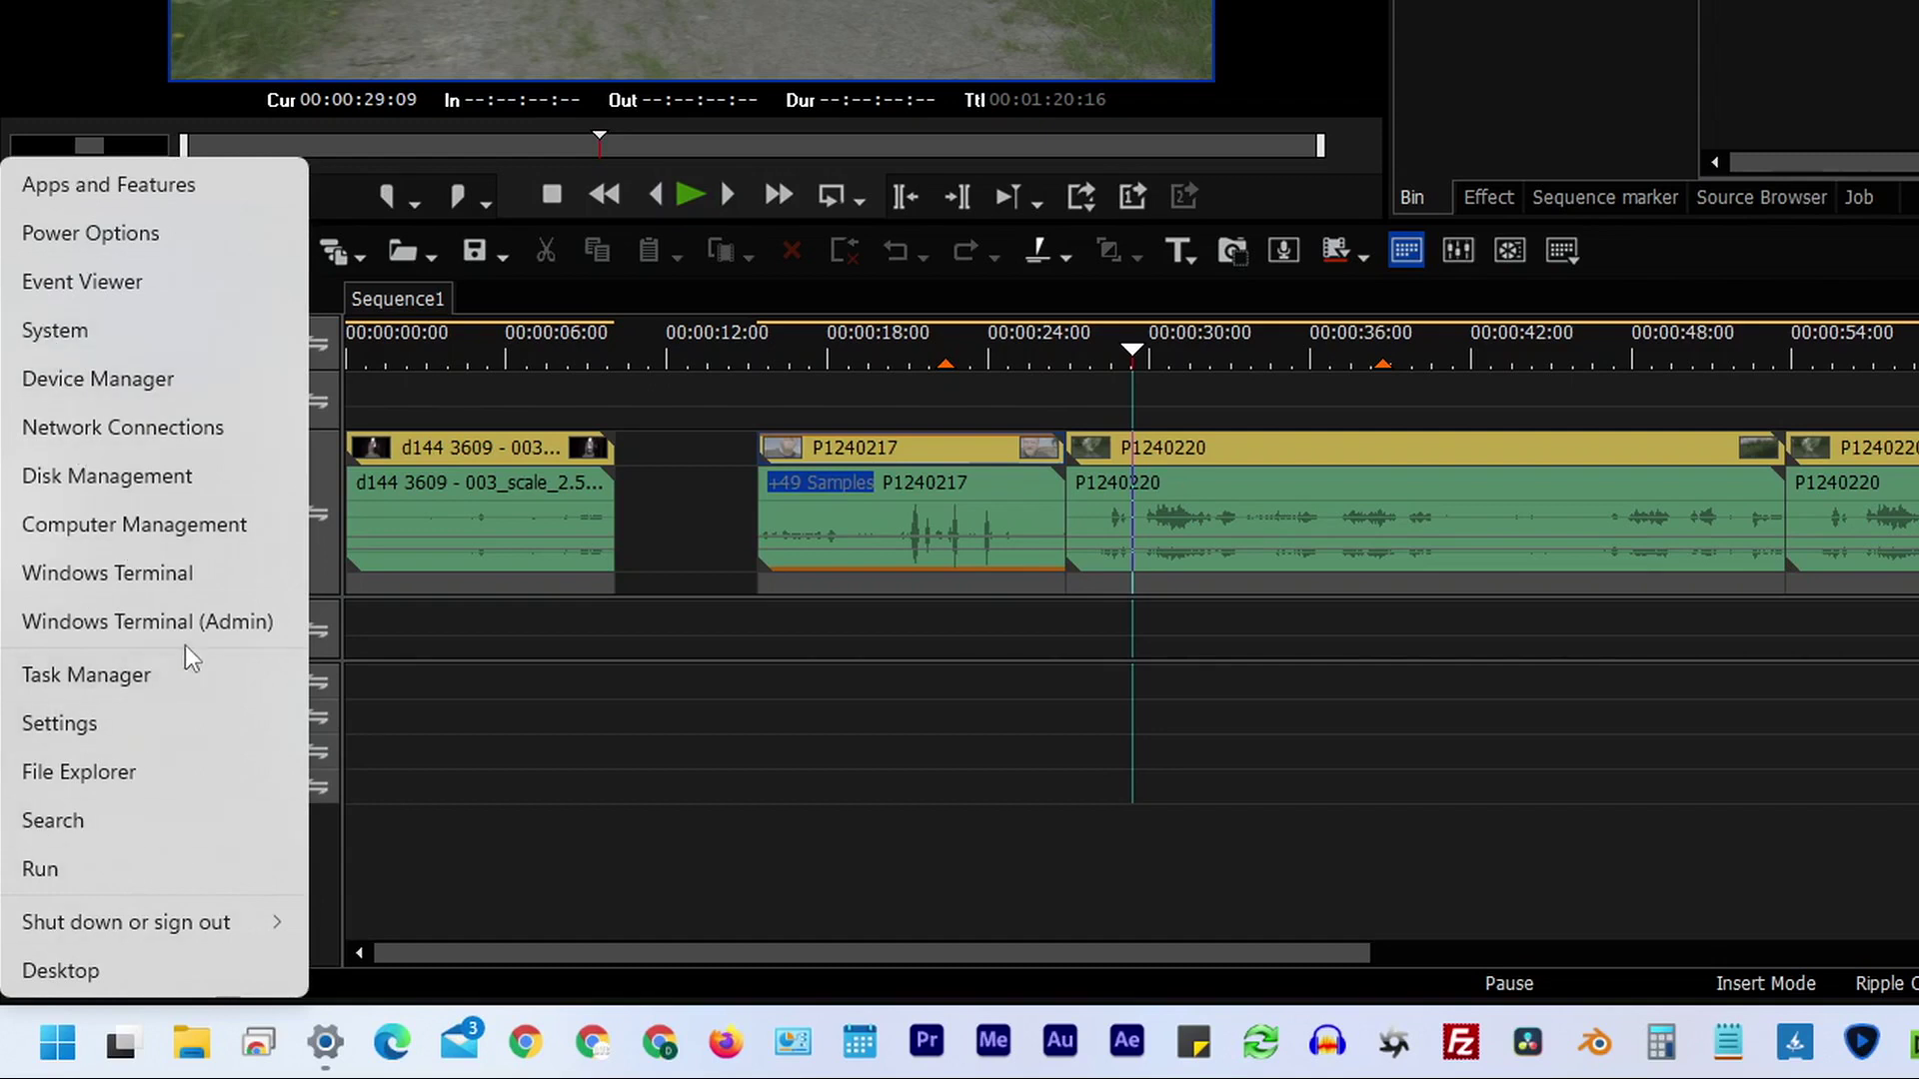
{"action": "left_click", "coordinate": [70, 678]}
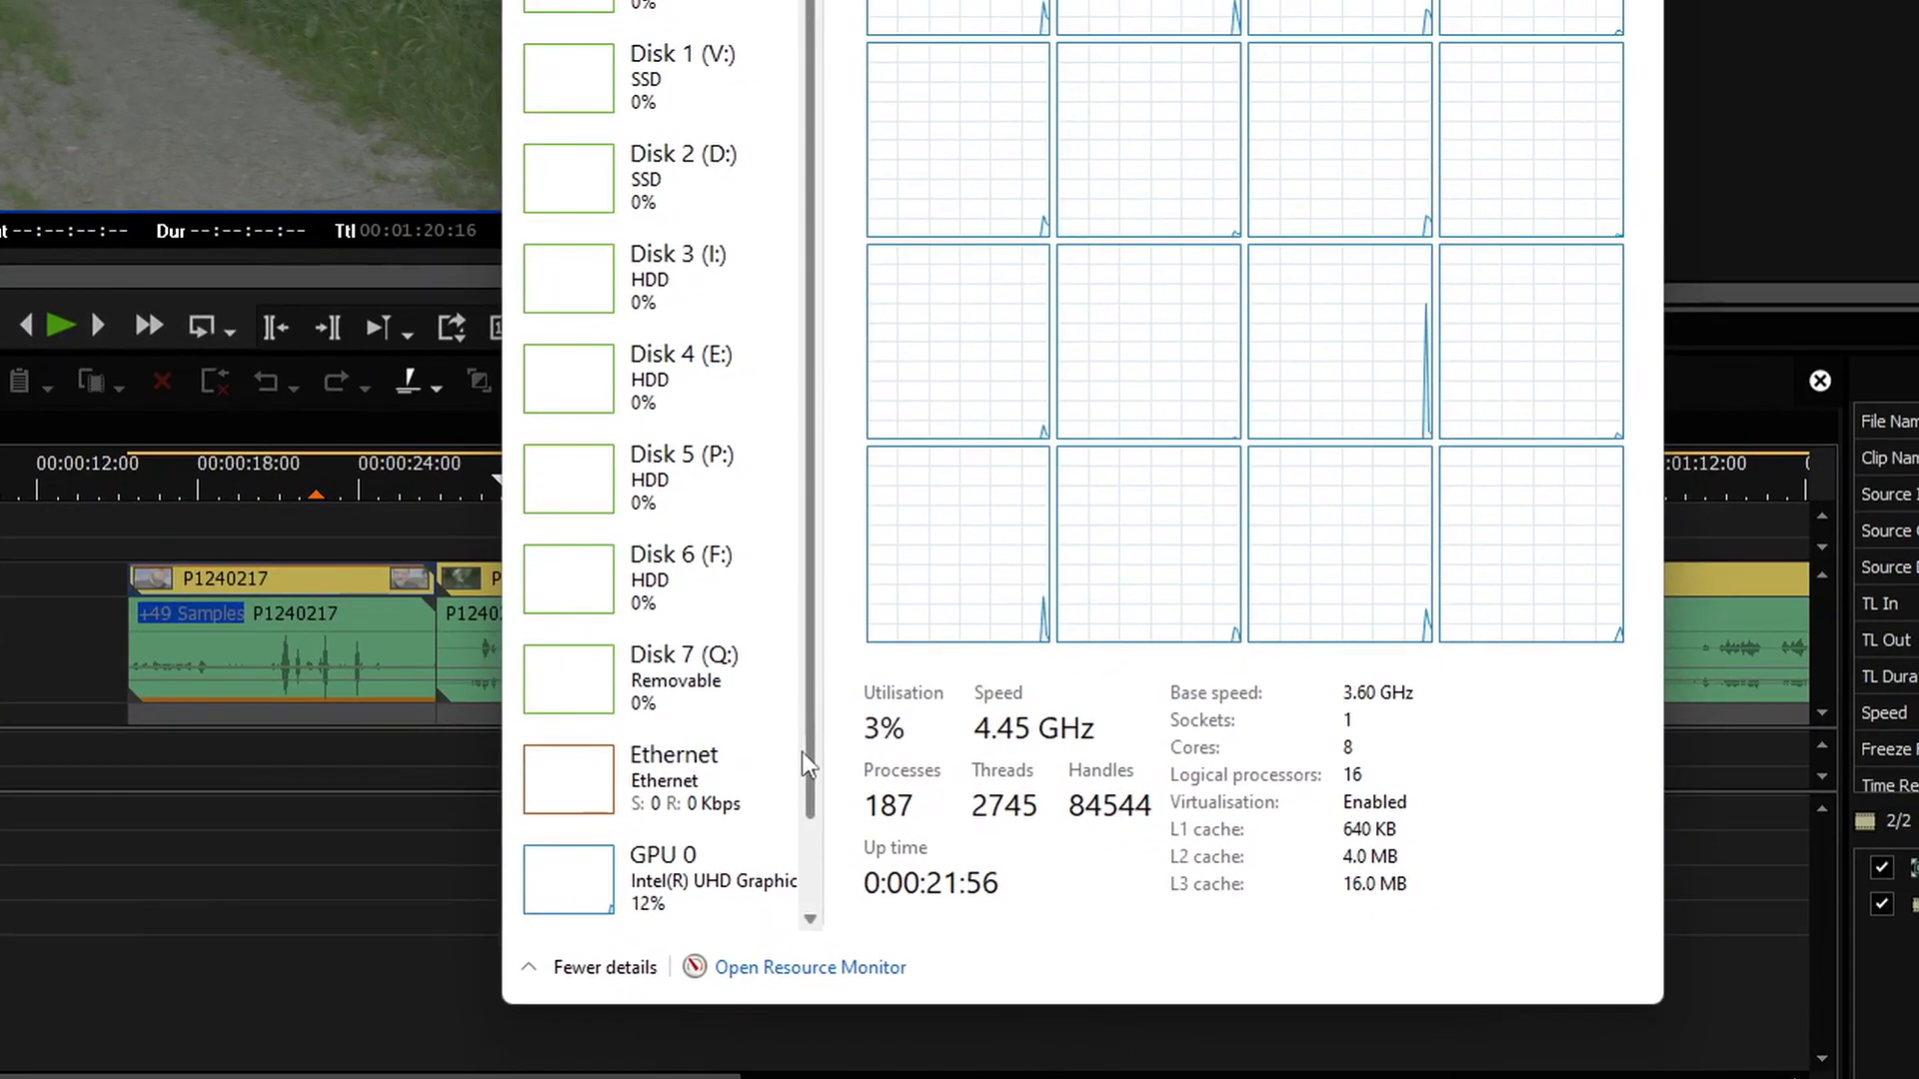
{"action": "scroll", "coordinate": [596, 805], "scroll_direction": "down", "scroll_amount": 1}
{"action": "left_click", "coordinate": [237, 492]}
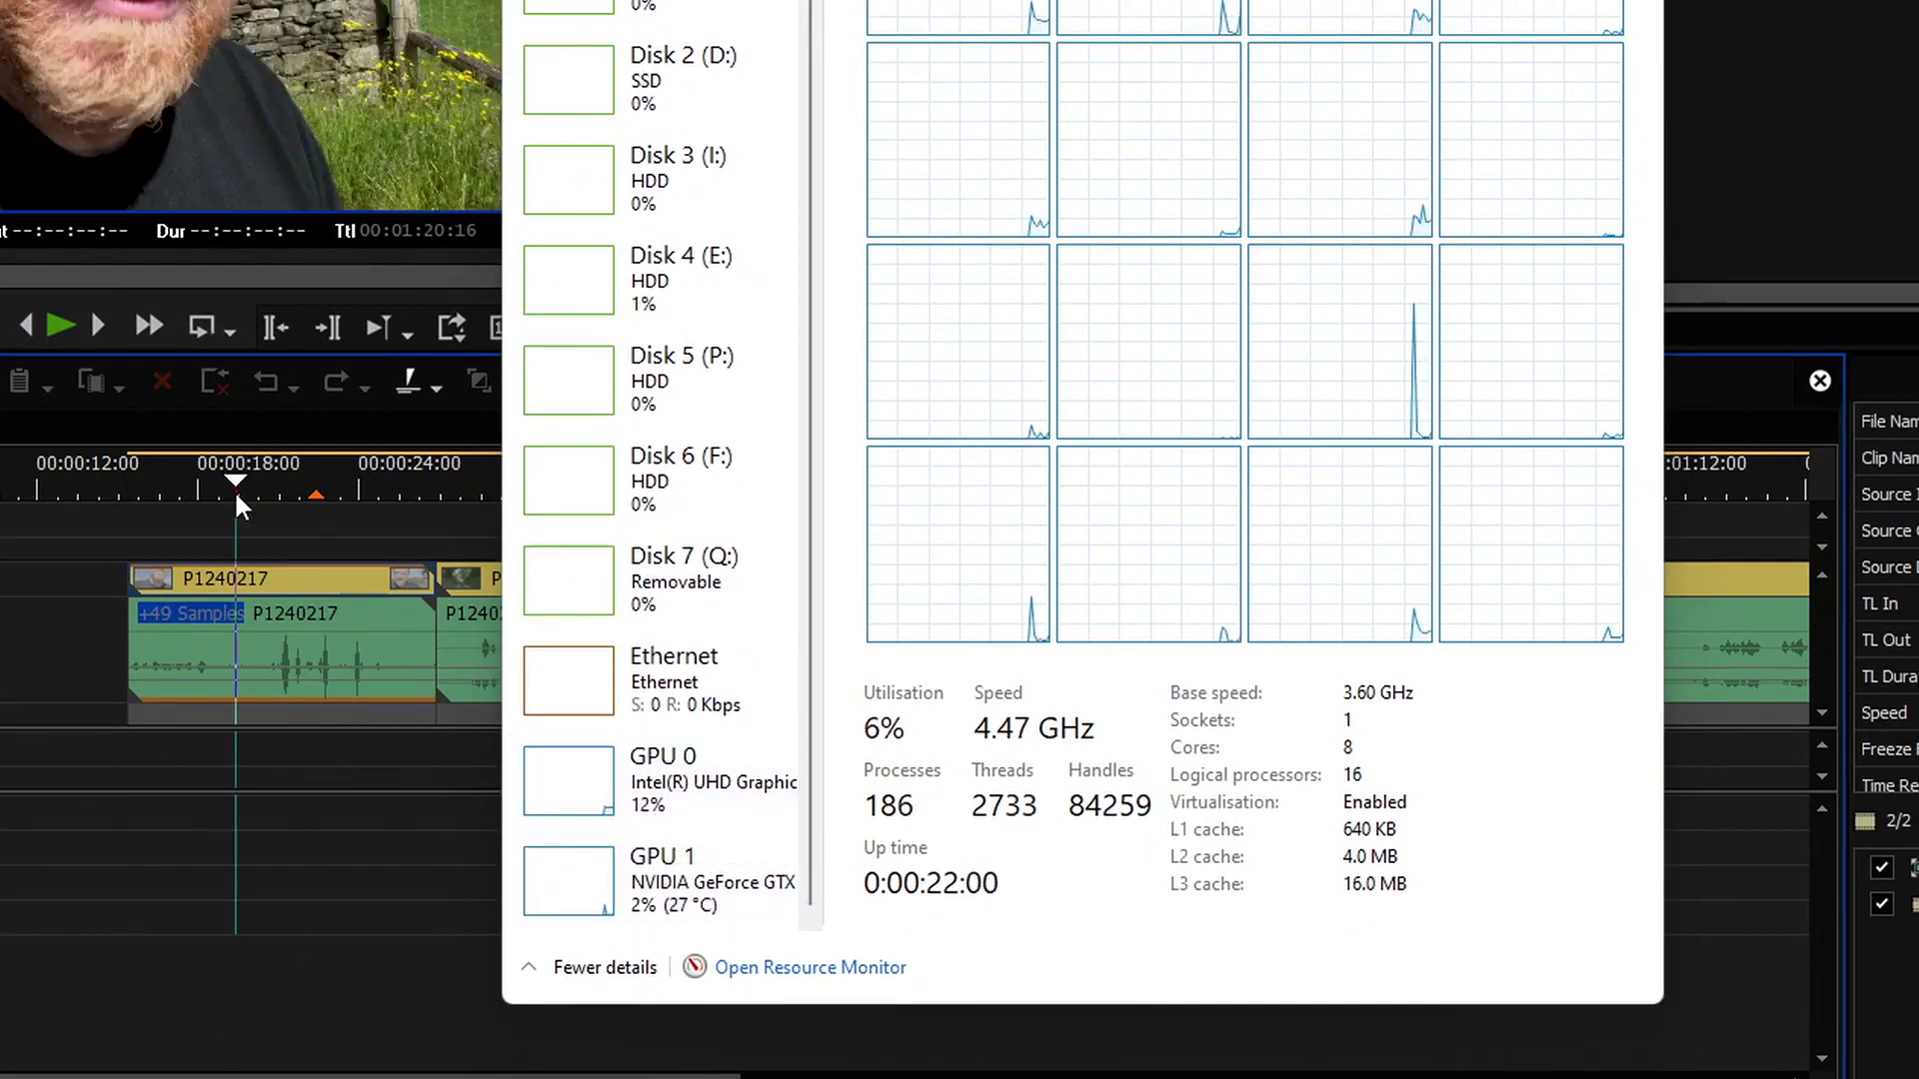
{"action": "left_click", "coordinate": [61, 323]}
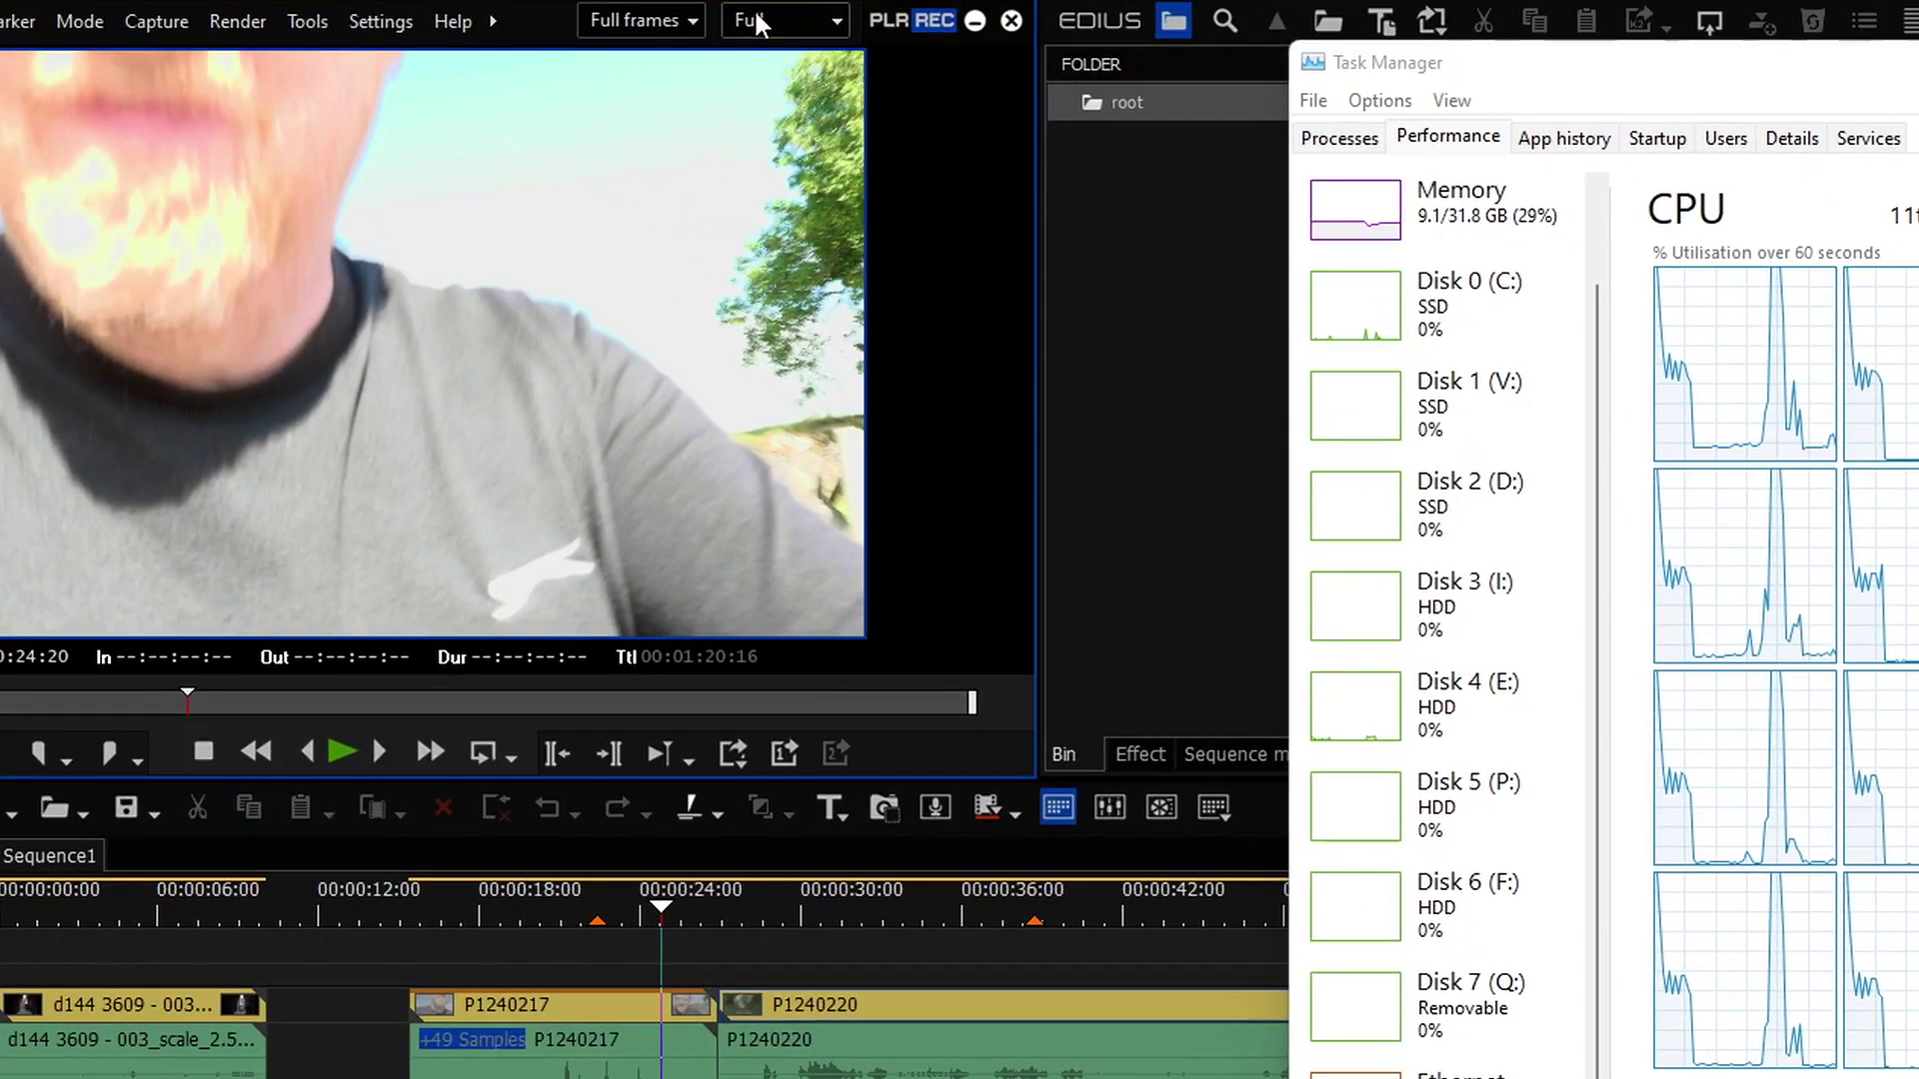
Step: Review the preview quality and frame-skip options, keeping Full quality and Full frames
{"action": "left_click", "coordinate": [785, 20]}
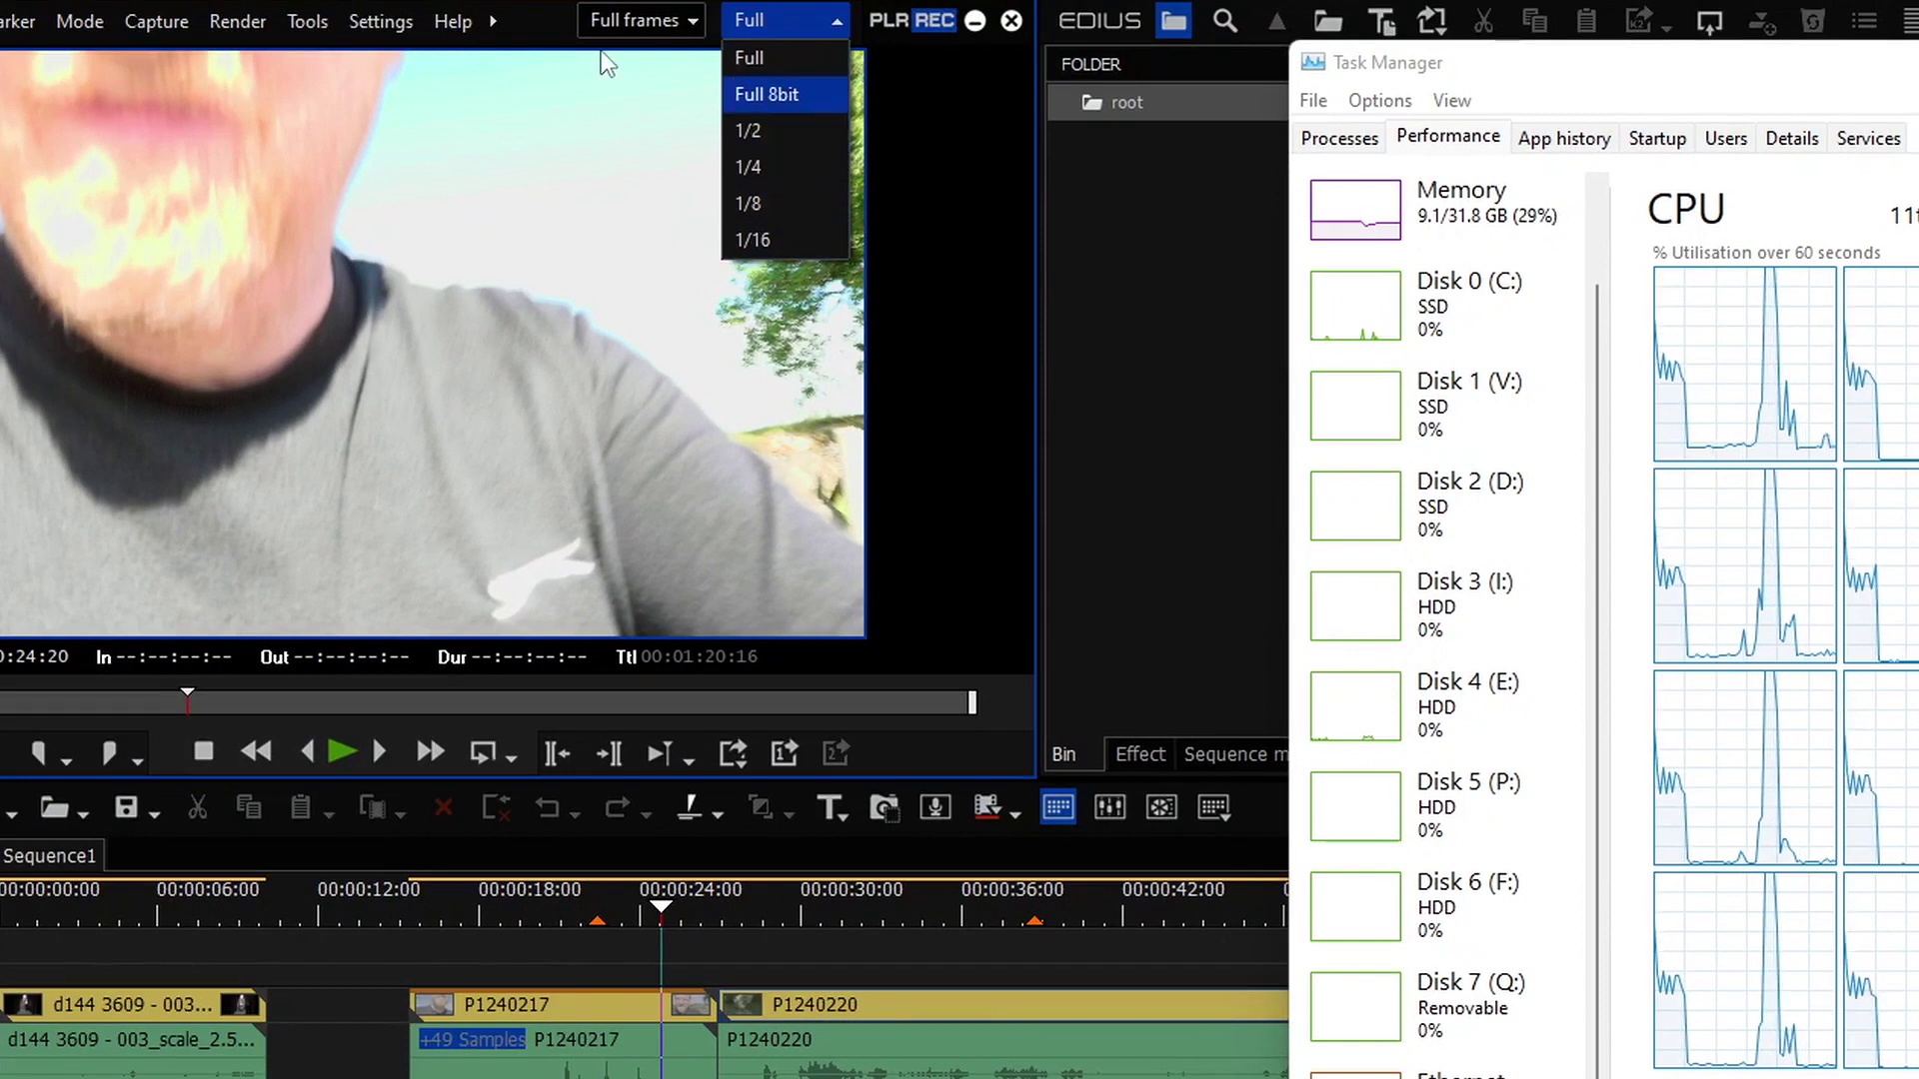
{"action": "left_click", "coordinate": [629, 18]}
{"action": "left_click", "coordinate": [640, 19]}
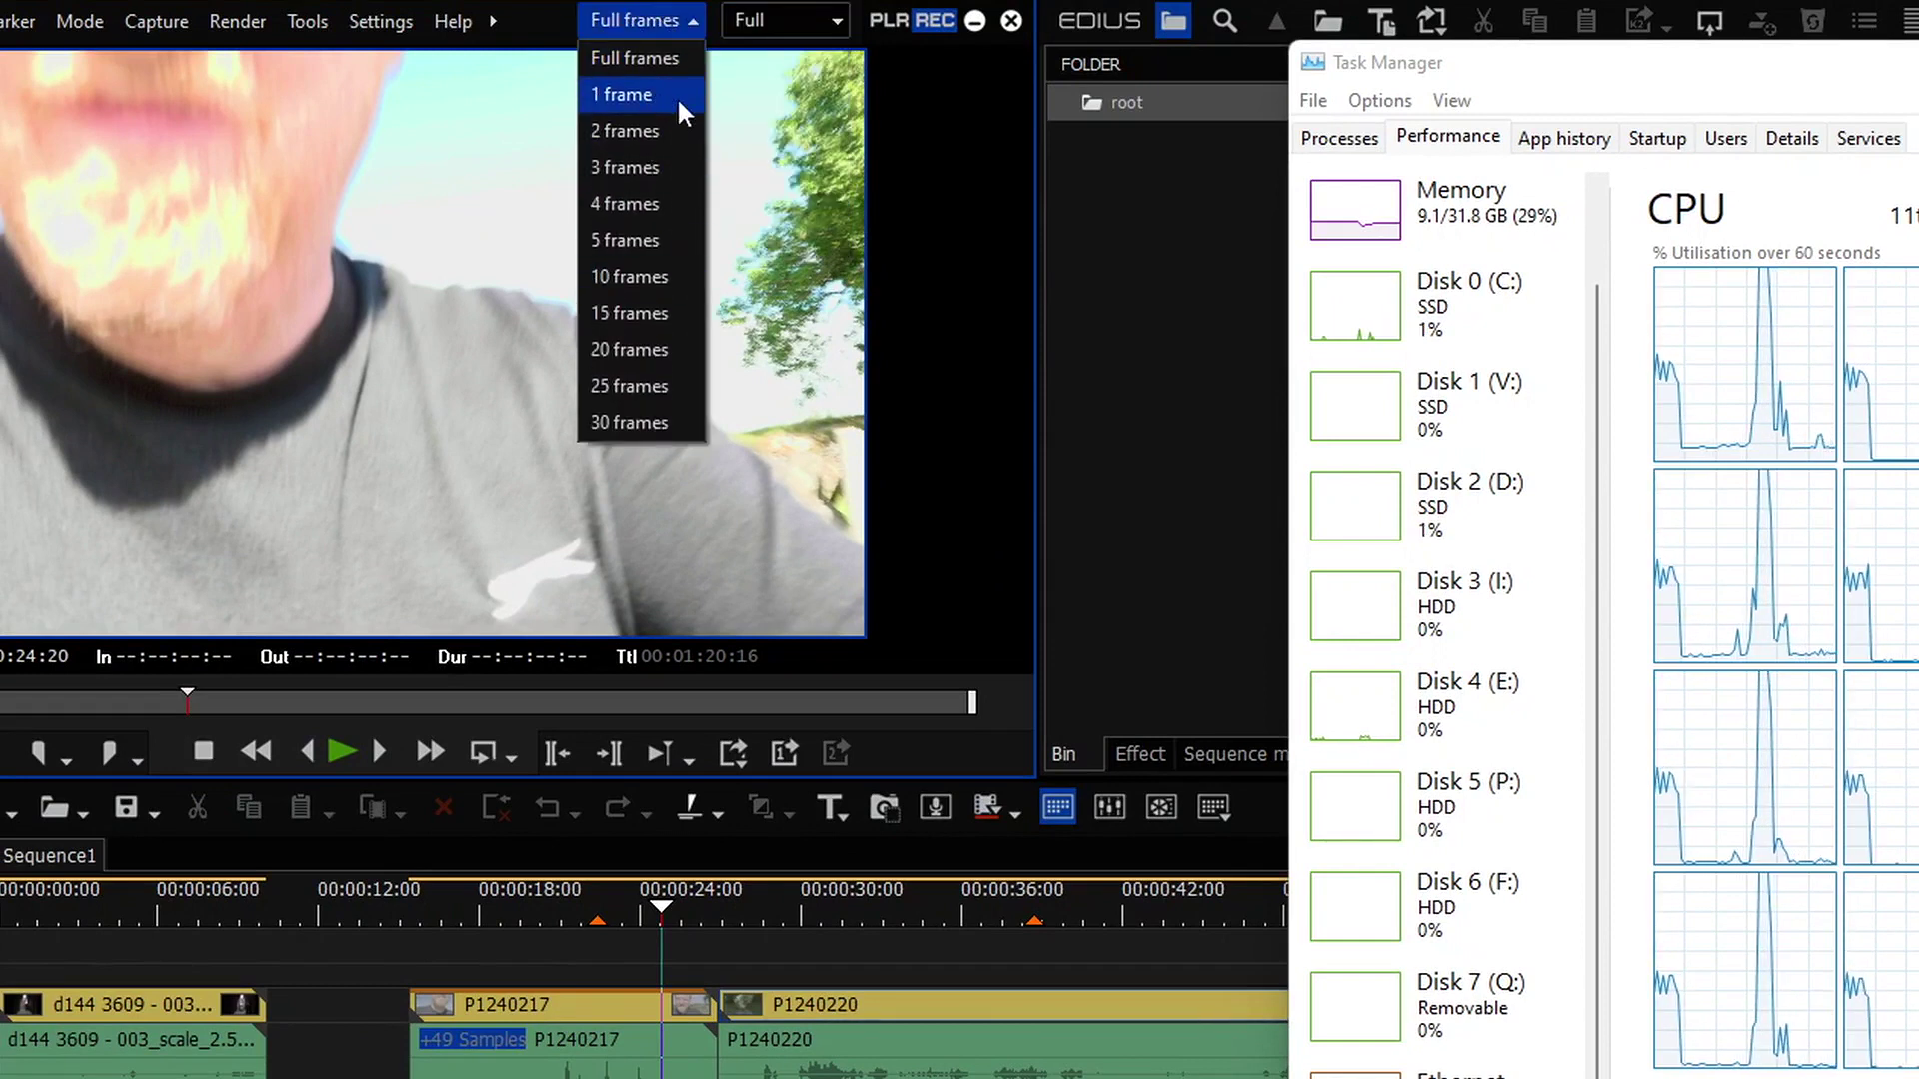
{"action": "left_click", "coordinate": [636, 20]}
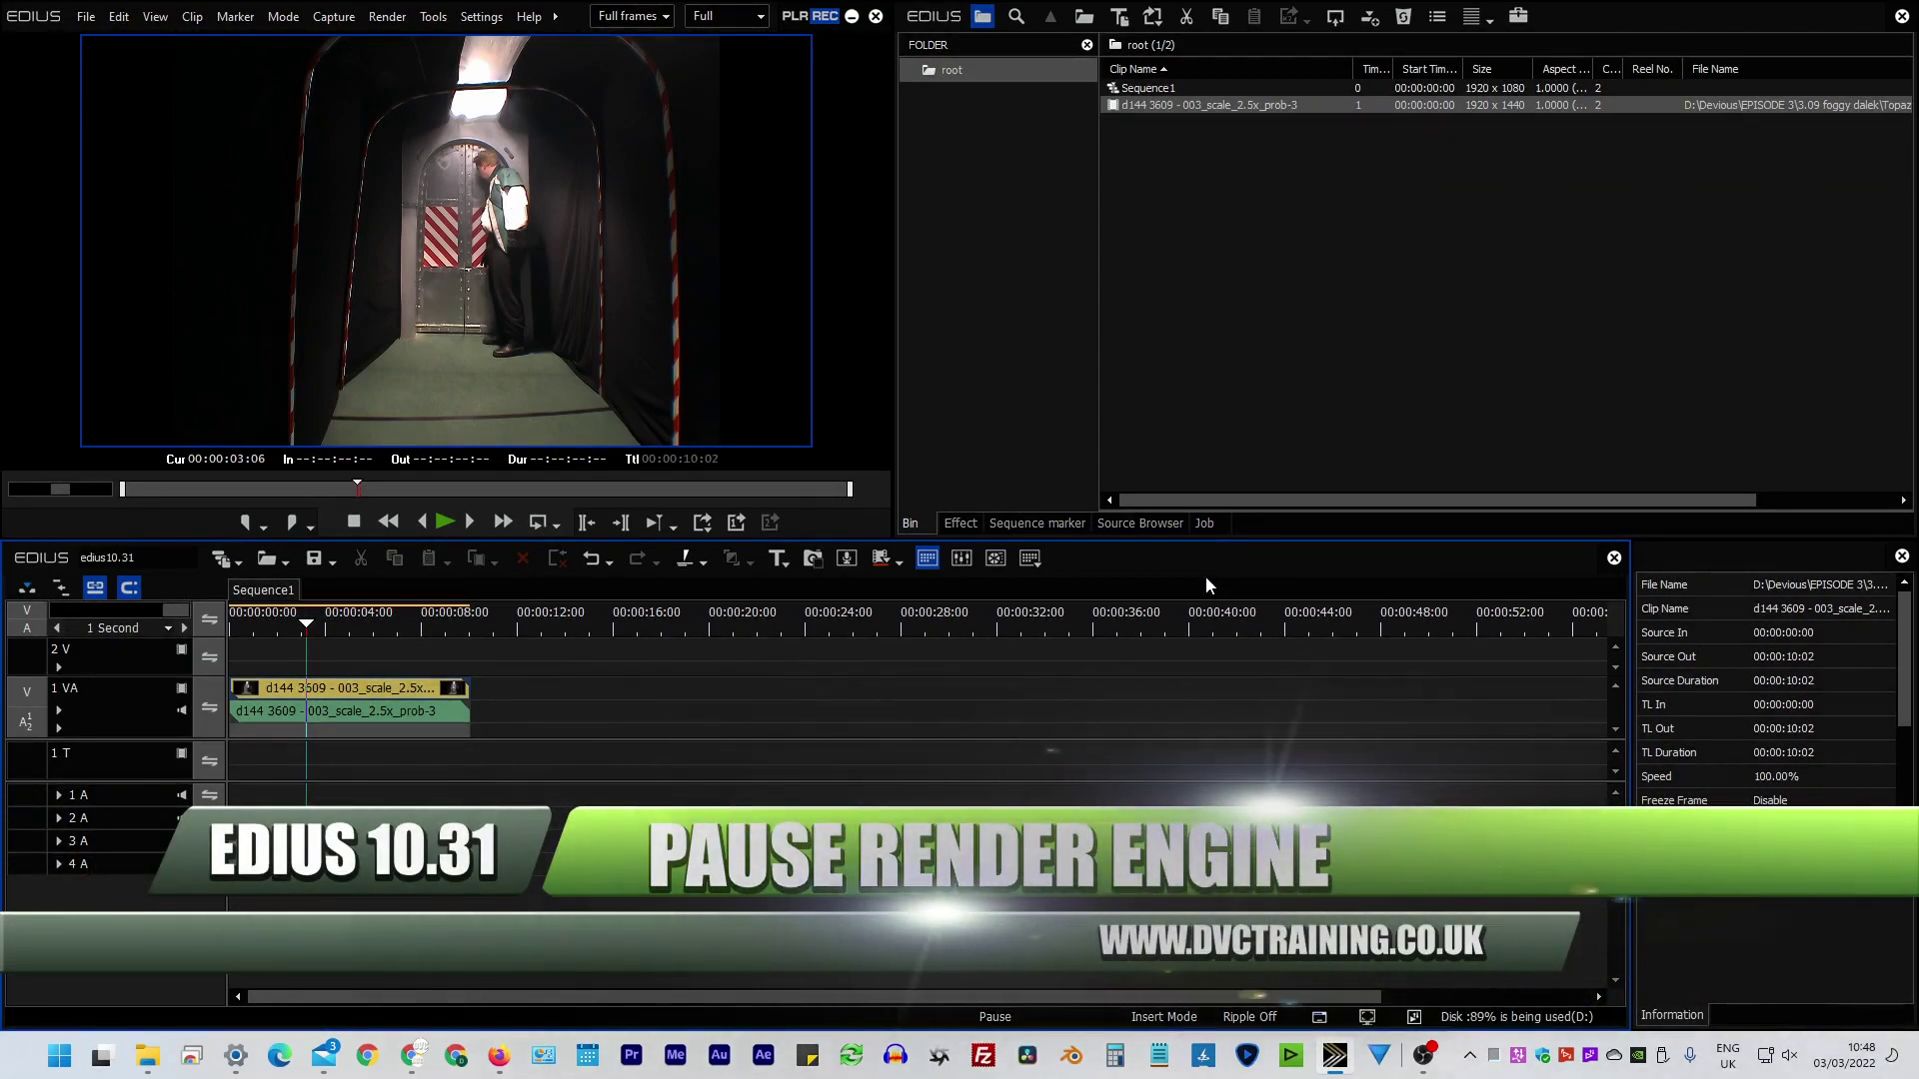
Step: Switch the upper-right panel to the Job tab to show the render and export job list
{"action": "left_click", "coordinate": [1204, 522]}
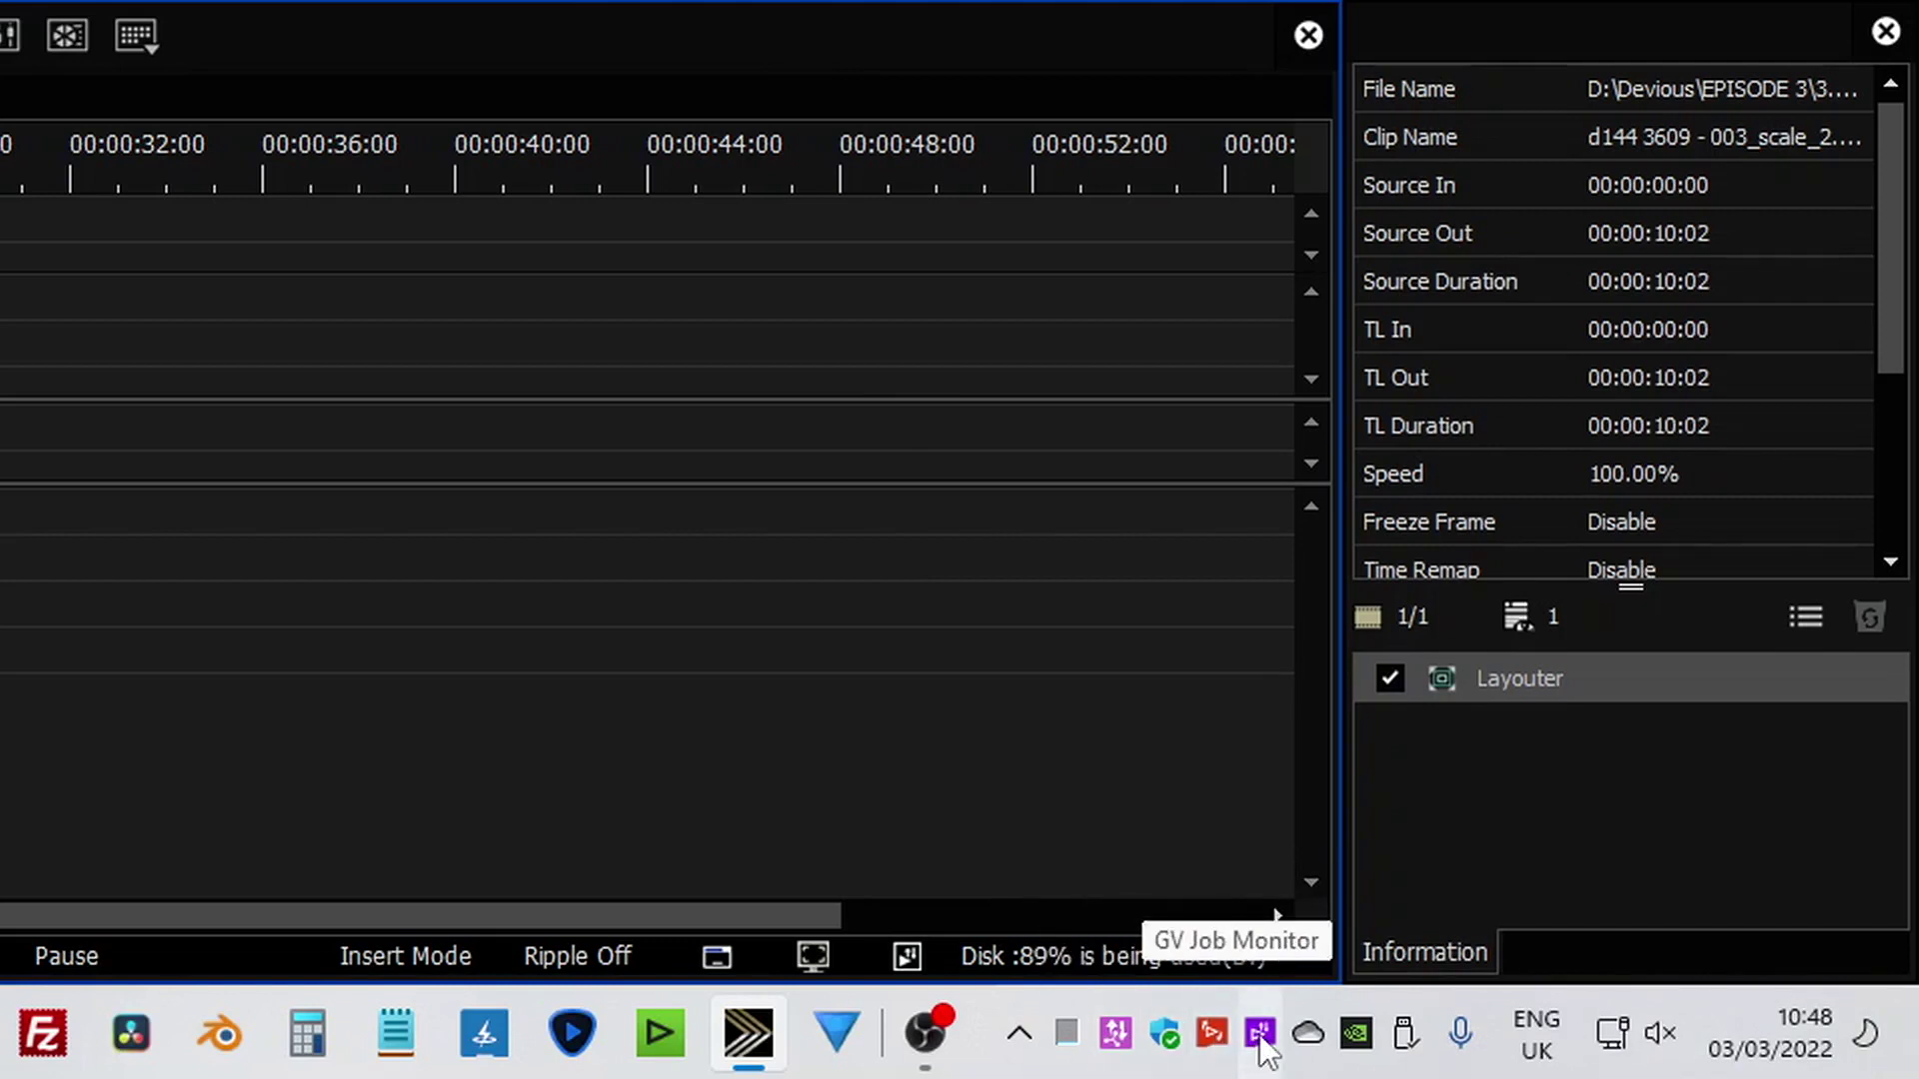
Step: Start the paused GV Render Engine from its tray icon menu and verify it is running
{"action": "right_click", "coordinate": [1116, 1042]}
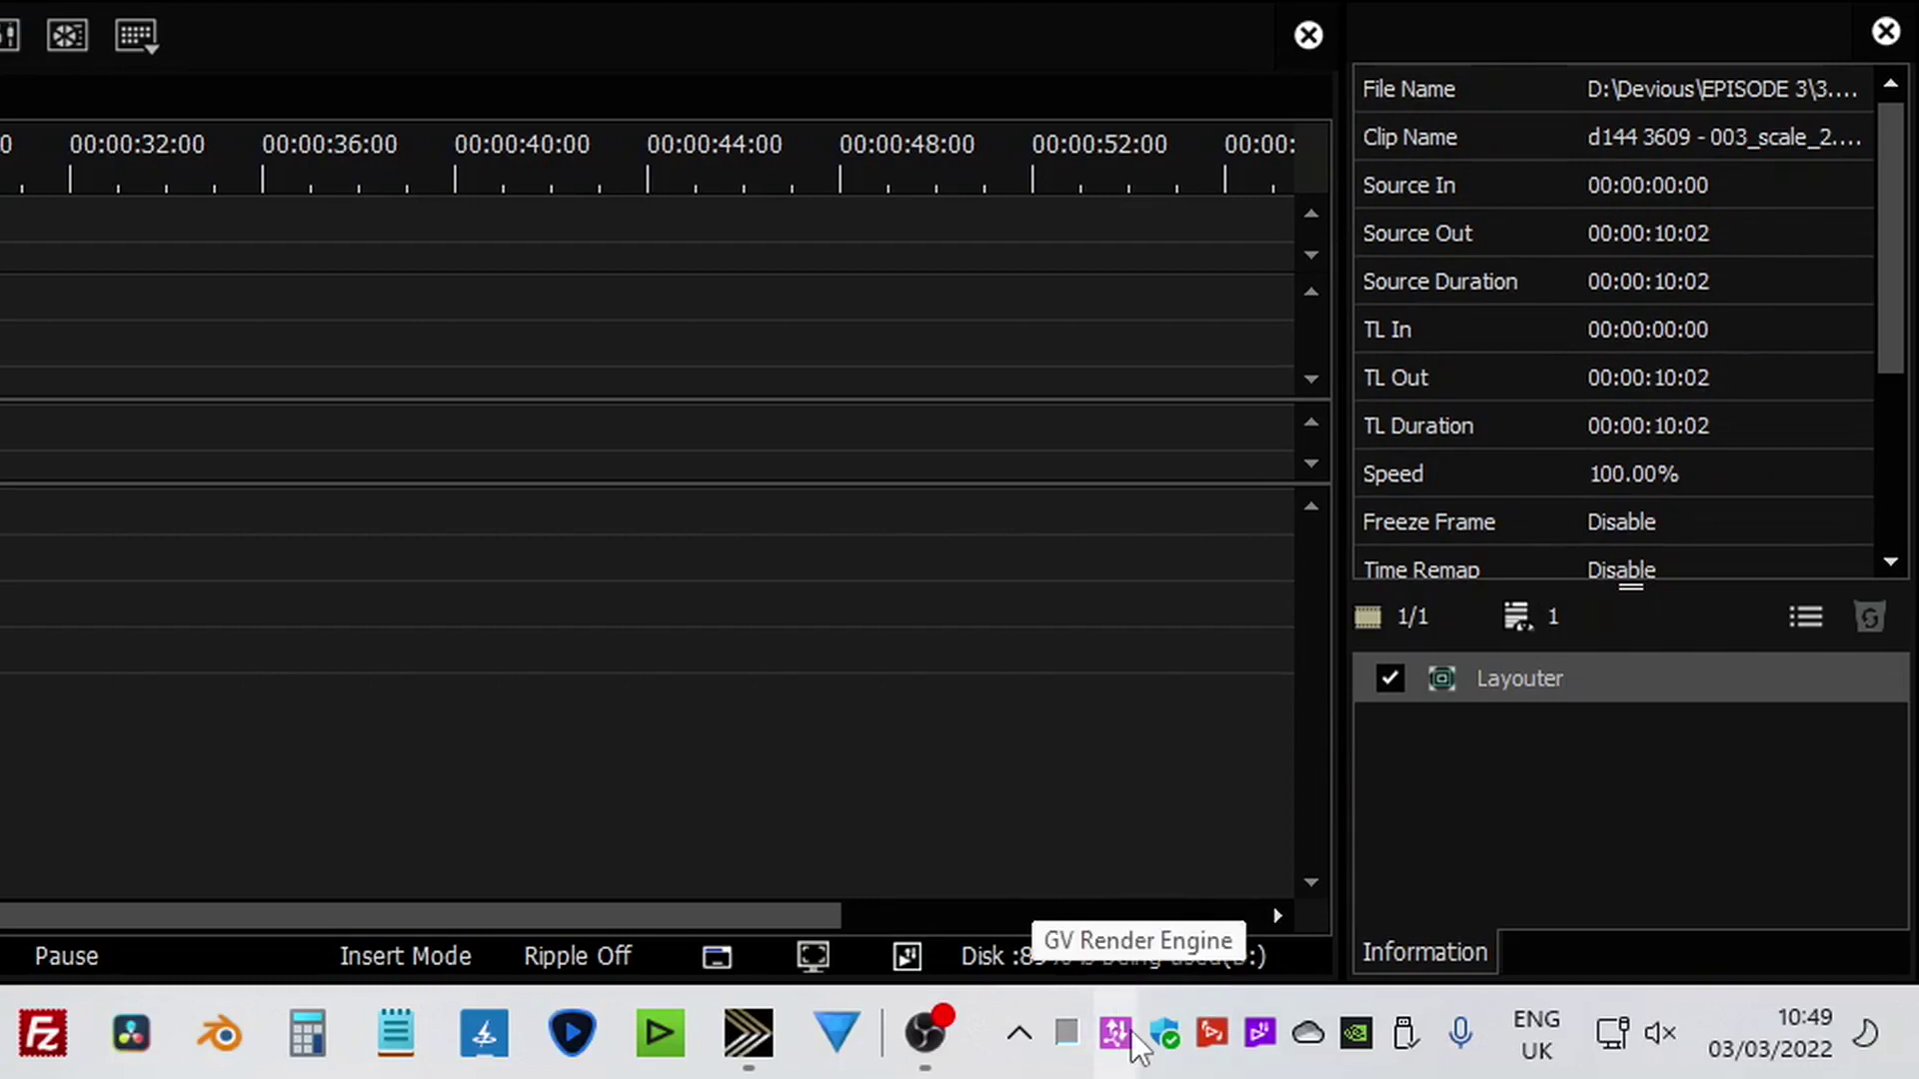
{"action": "right_click", "coordinate": [1118, 1039]}
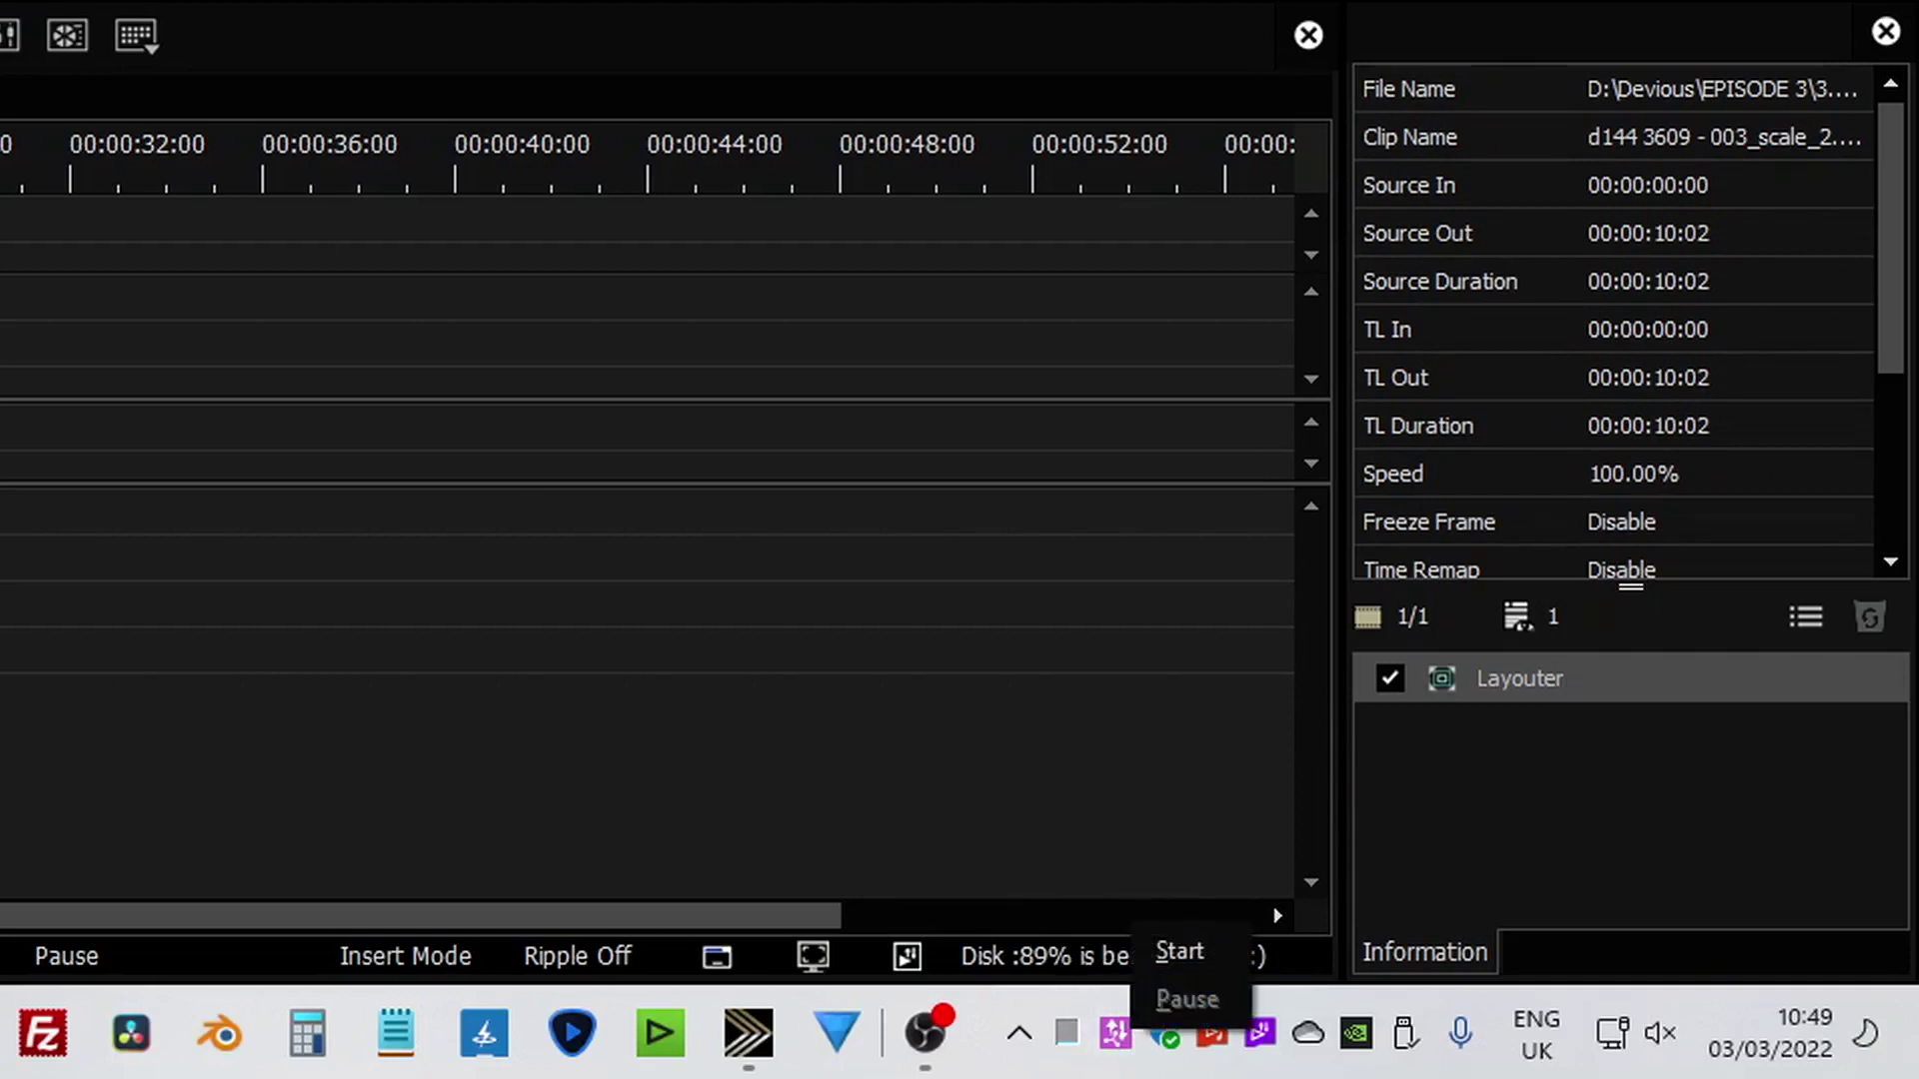
{"action": "key", "text": "Escape"}
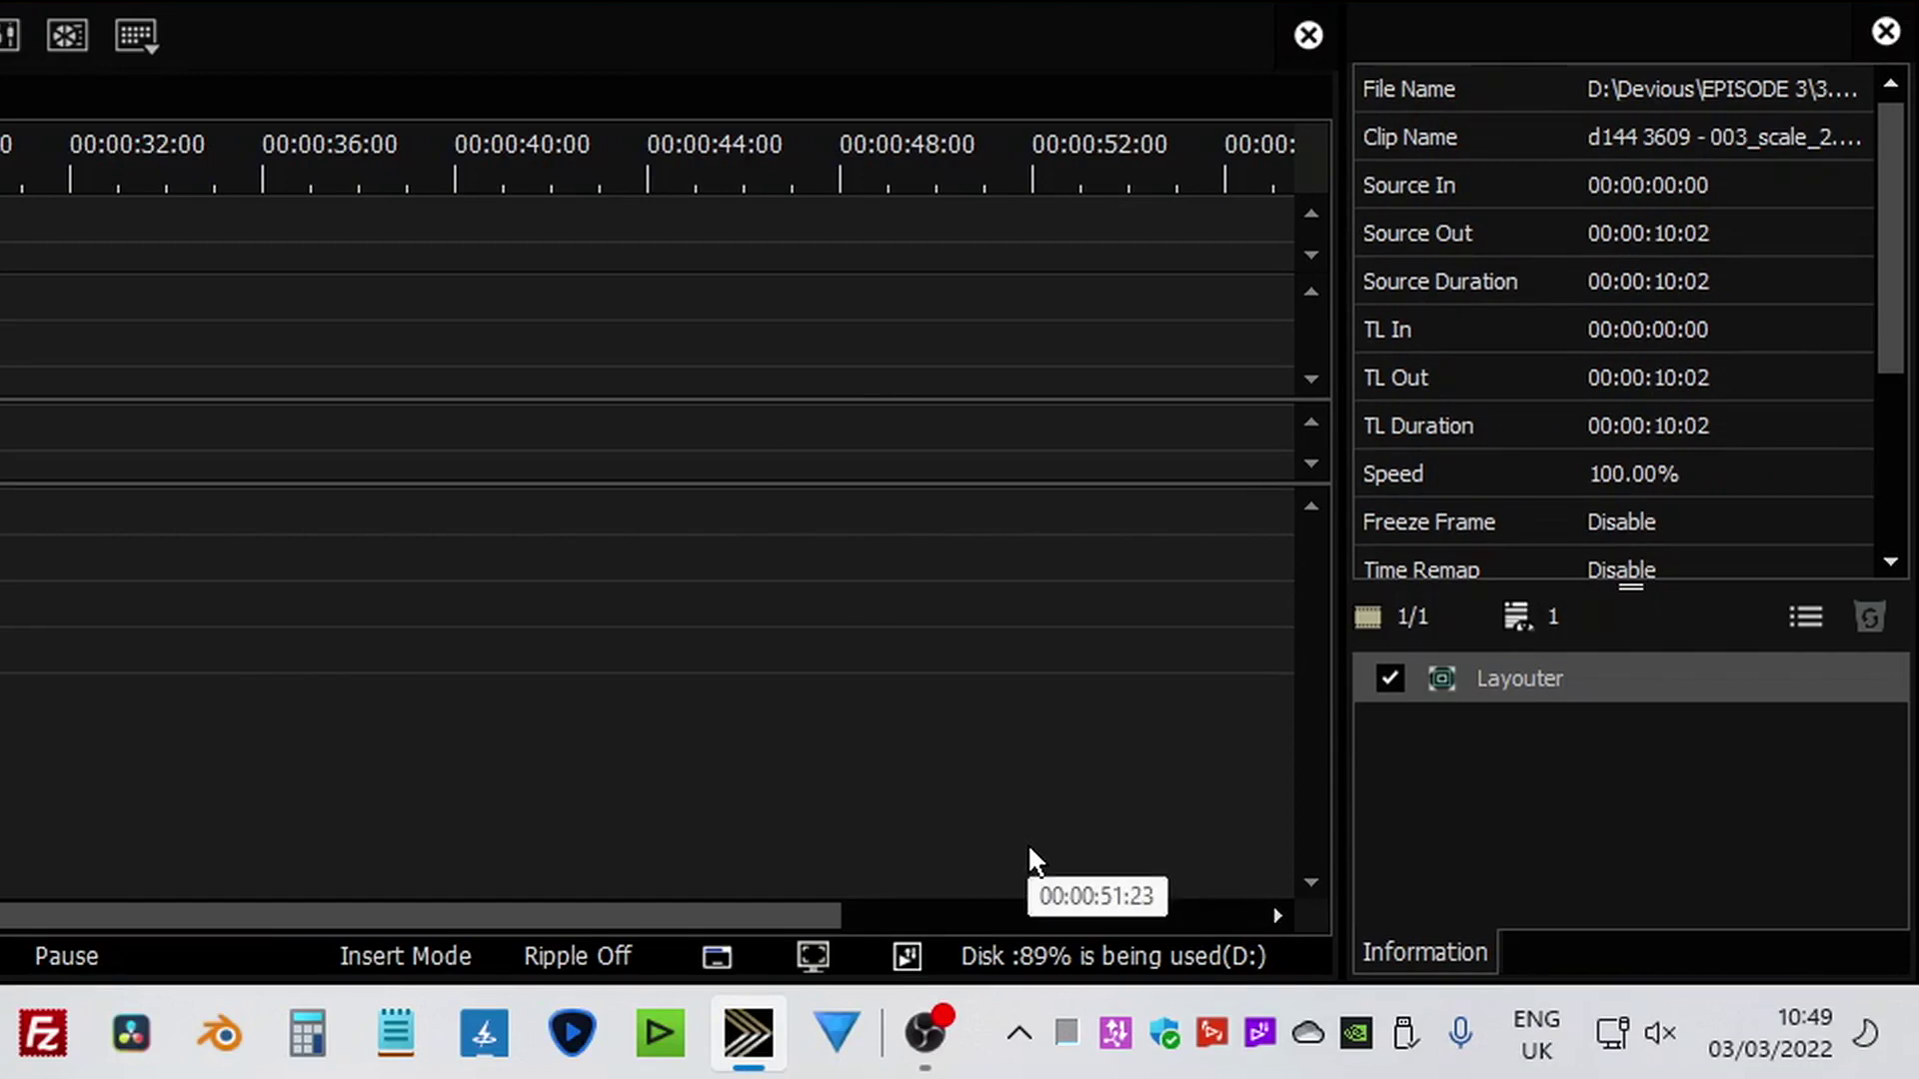
{"action": "right_click", "coordinate": [1114, 1039]}
{"action": "left_click", "coordinate": [1155, 945]}
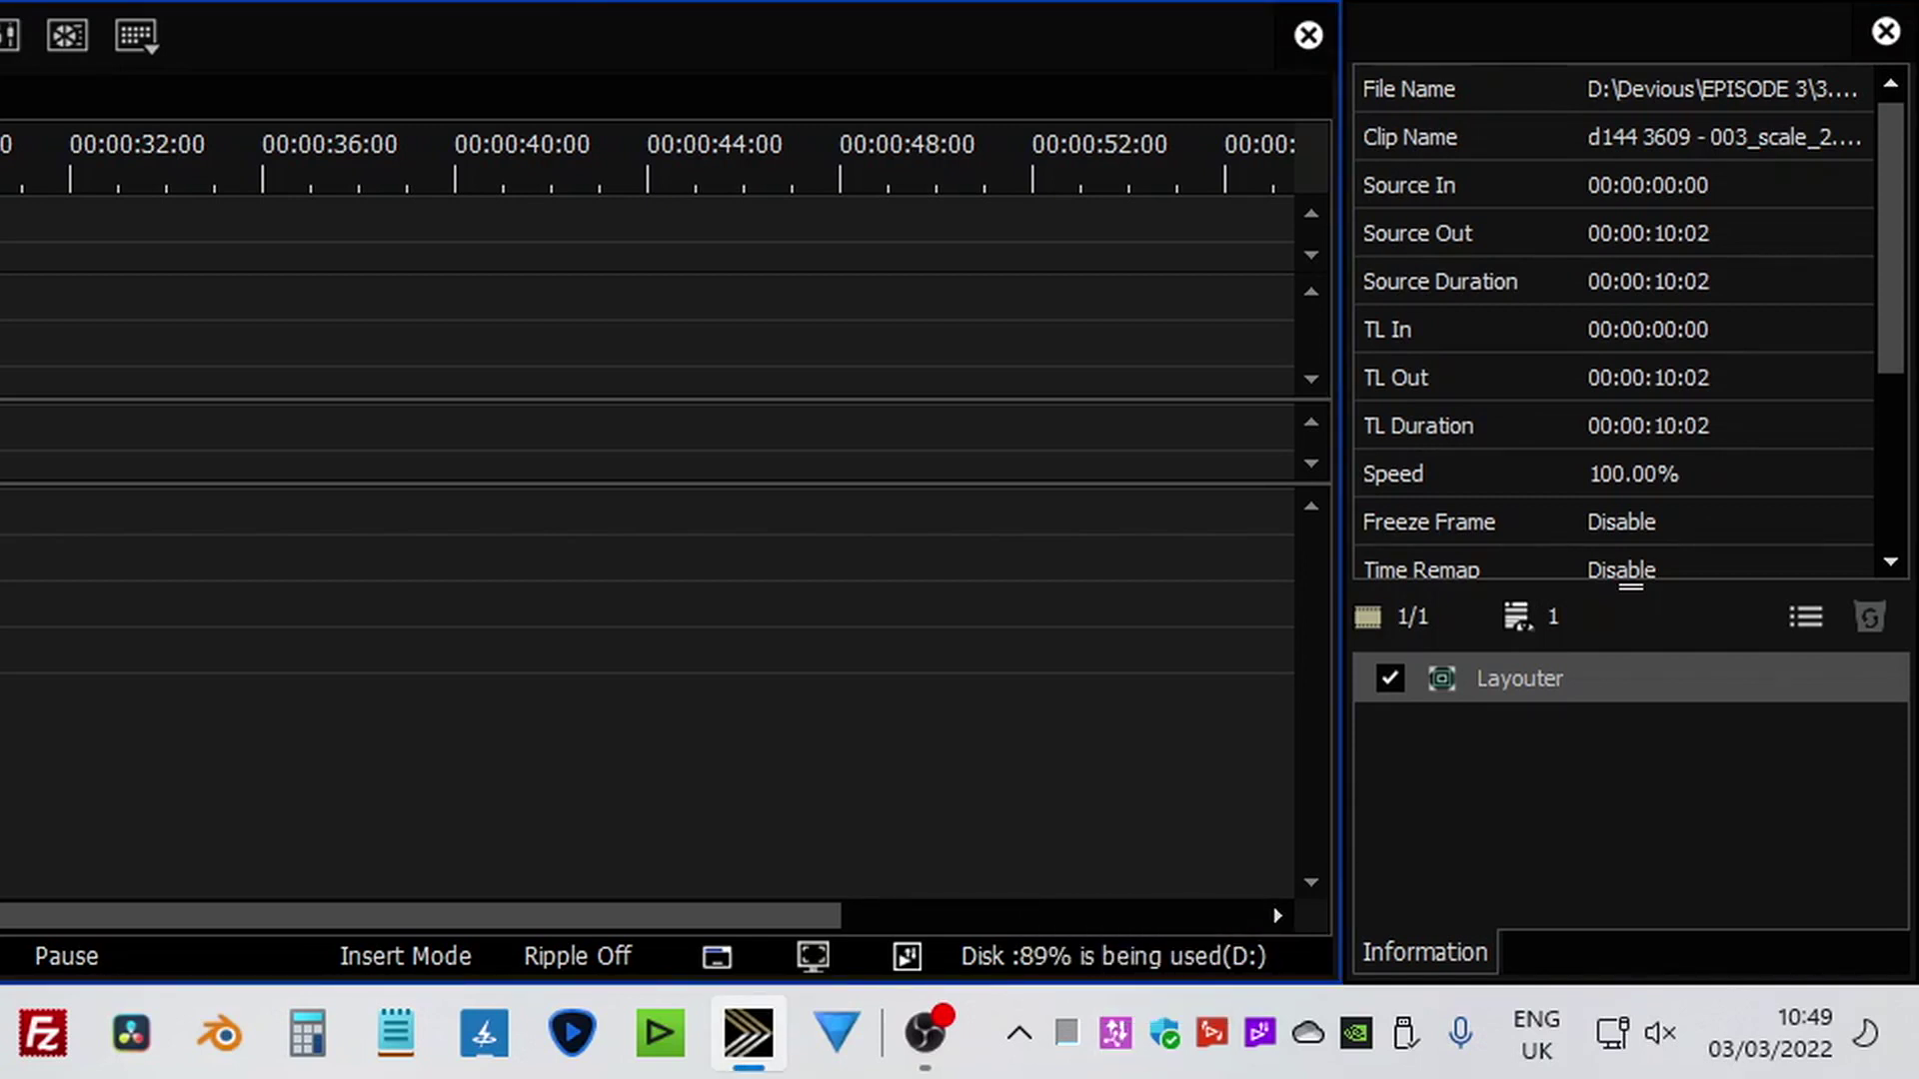
{"action": "right_click", "coordinate": [1205, 1028]}
{"action": "left_click", "coordinate": [1177, 953]}
{"action": "right_click", "coordinate": [1132, 1030]}
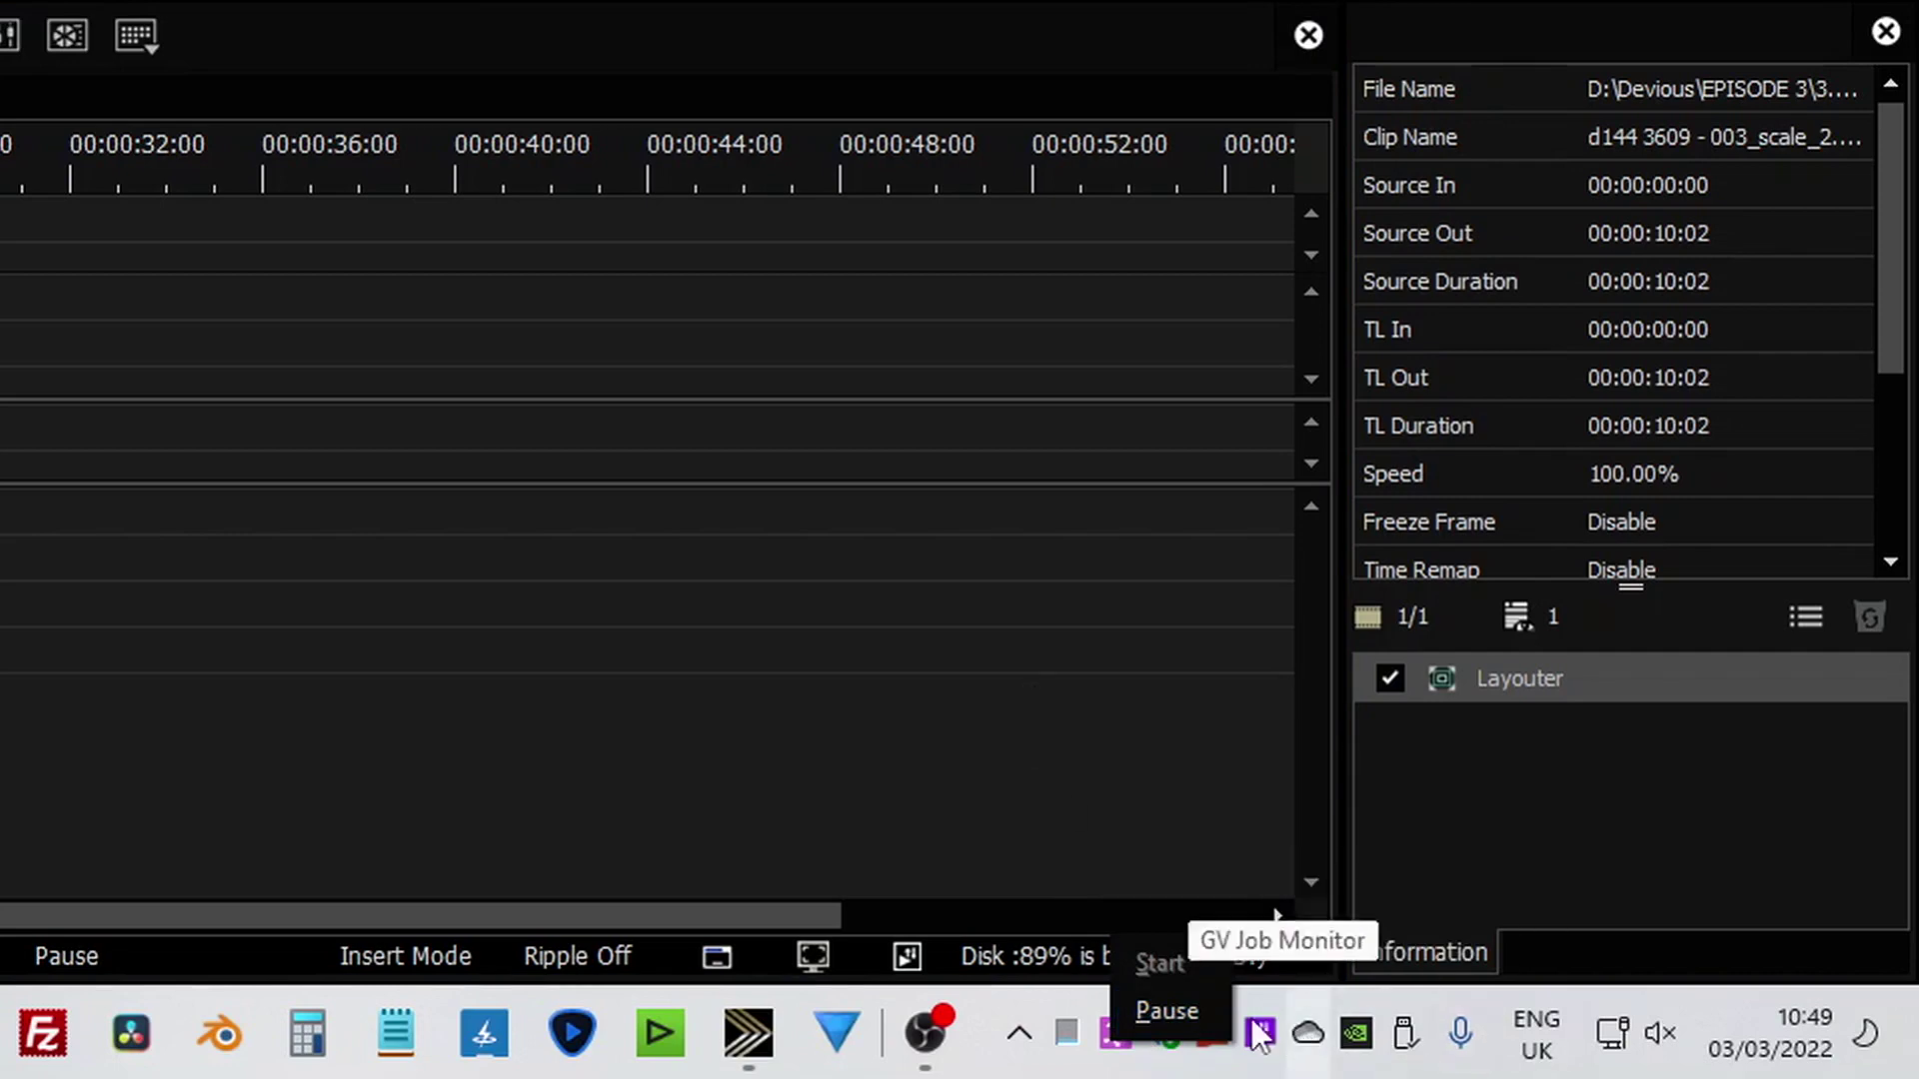
{"action": "left_click", "coordinate": [1162, 1029]}
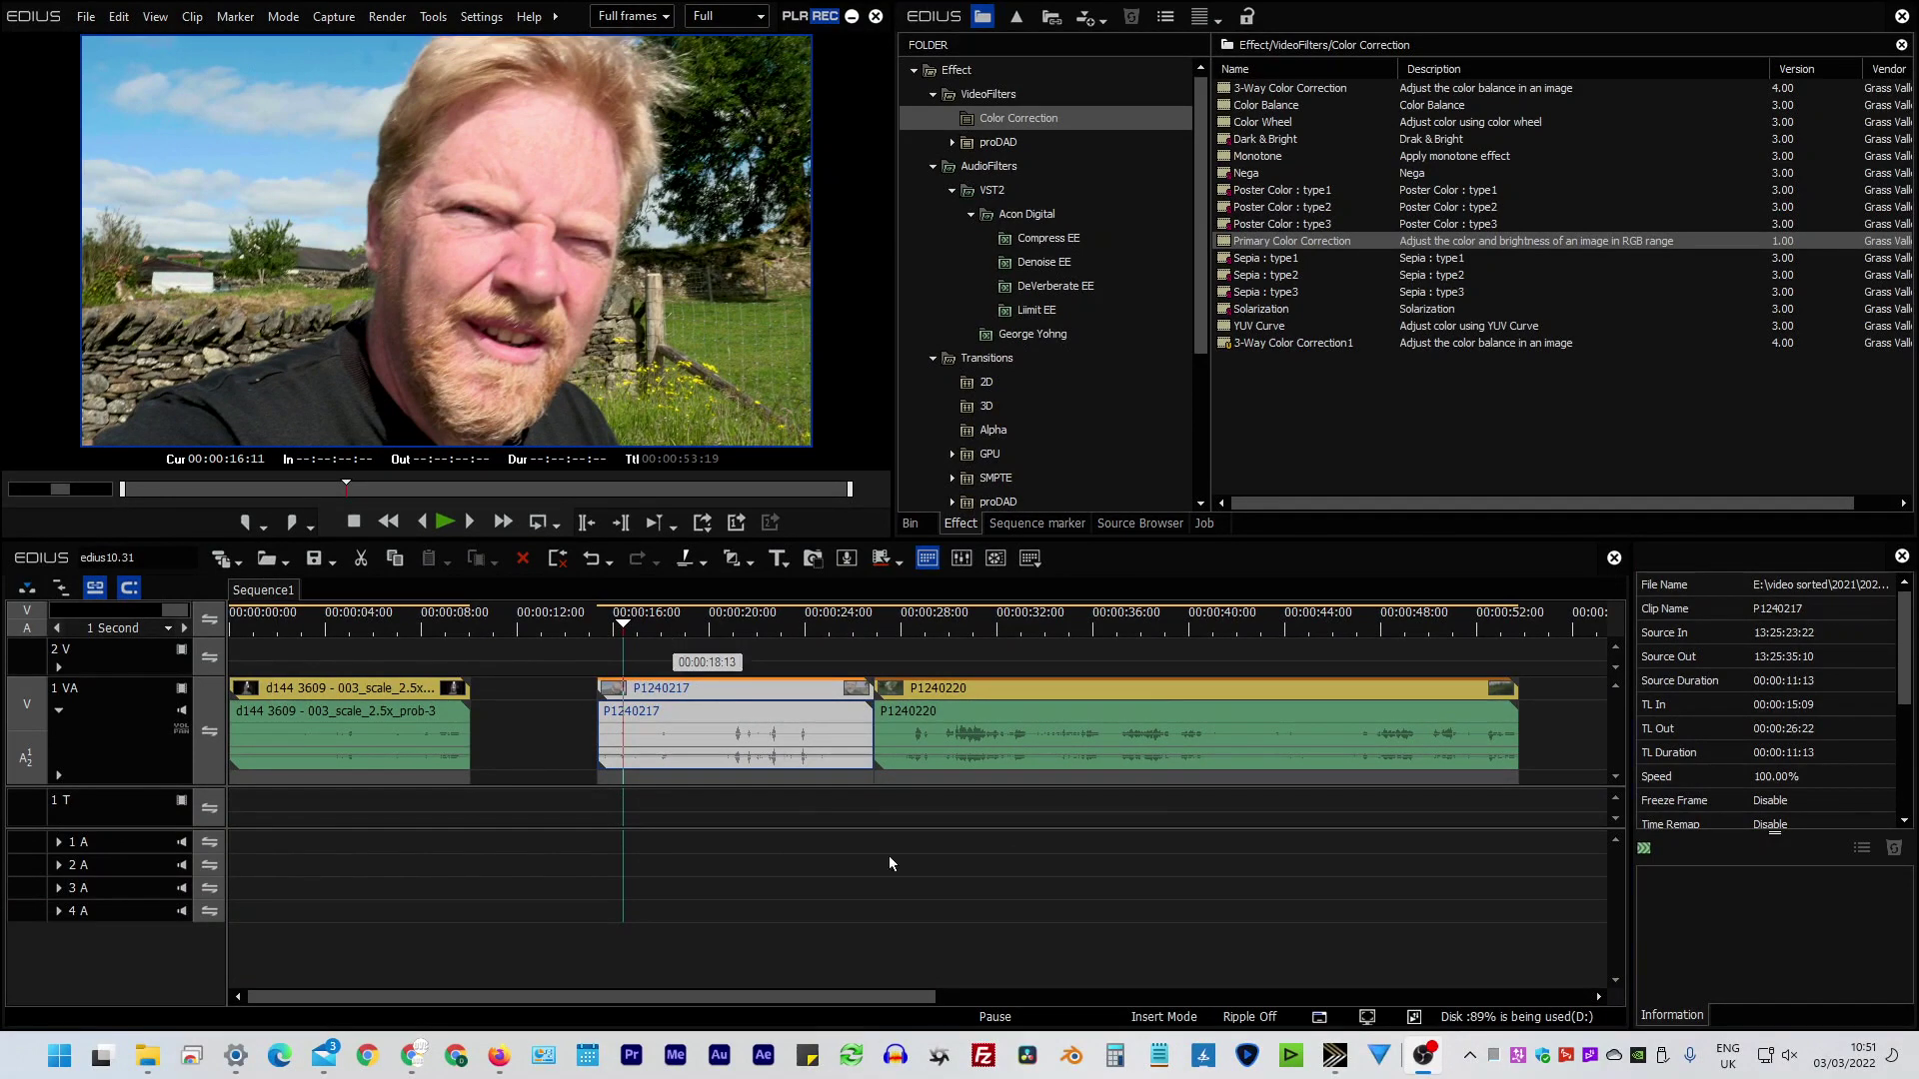
Step: Open Paste Attributes > Select Attributes for clip P1240220
{"action": "left_click", "coordinate": [1148, 739]}
{"action": "right_click", "coordinate": [1147, 740]}
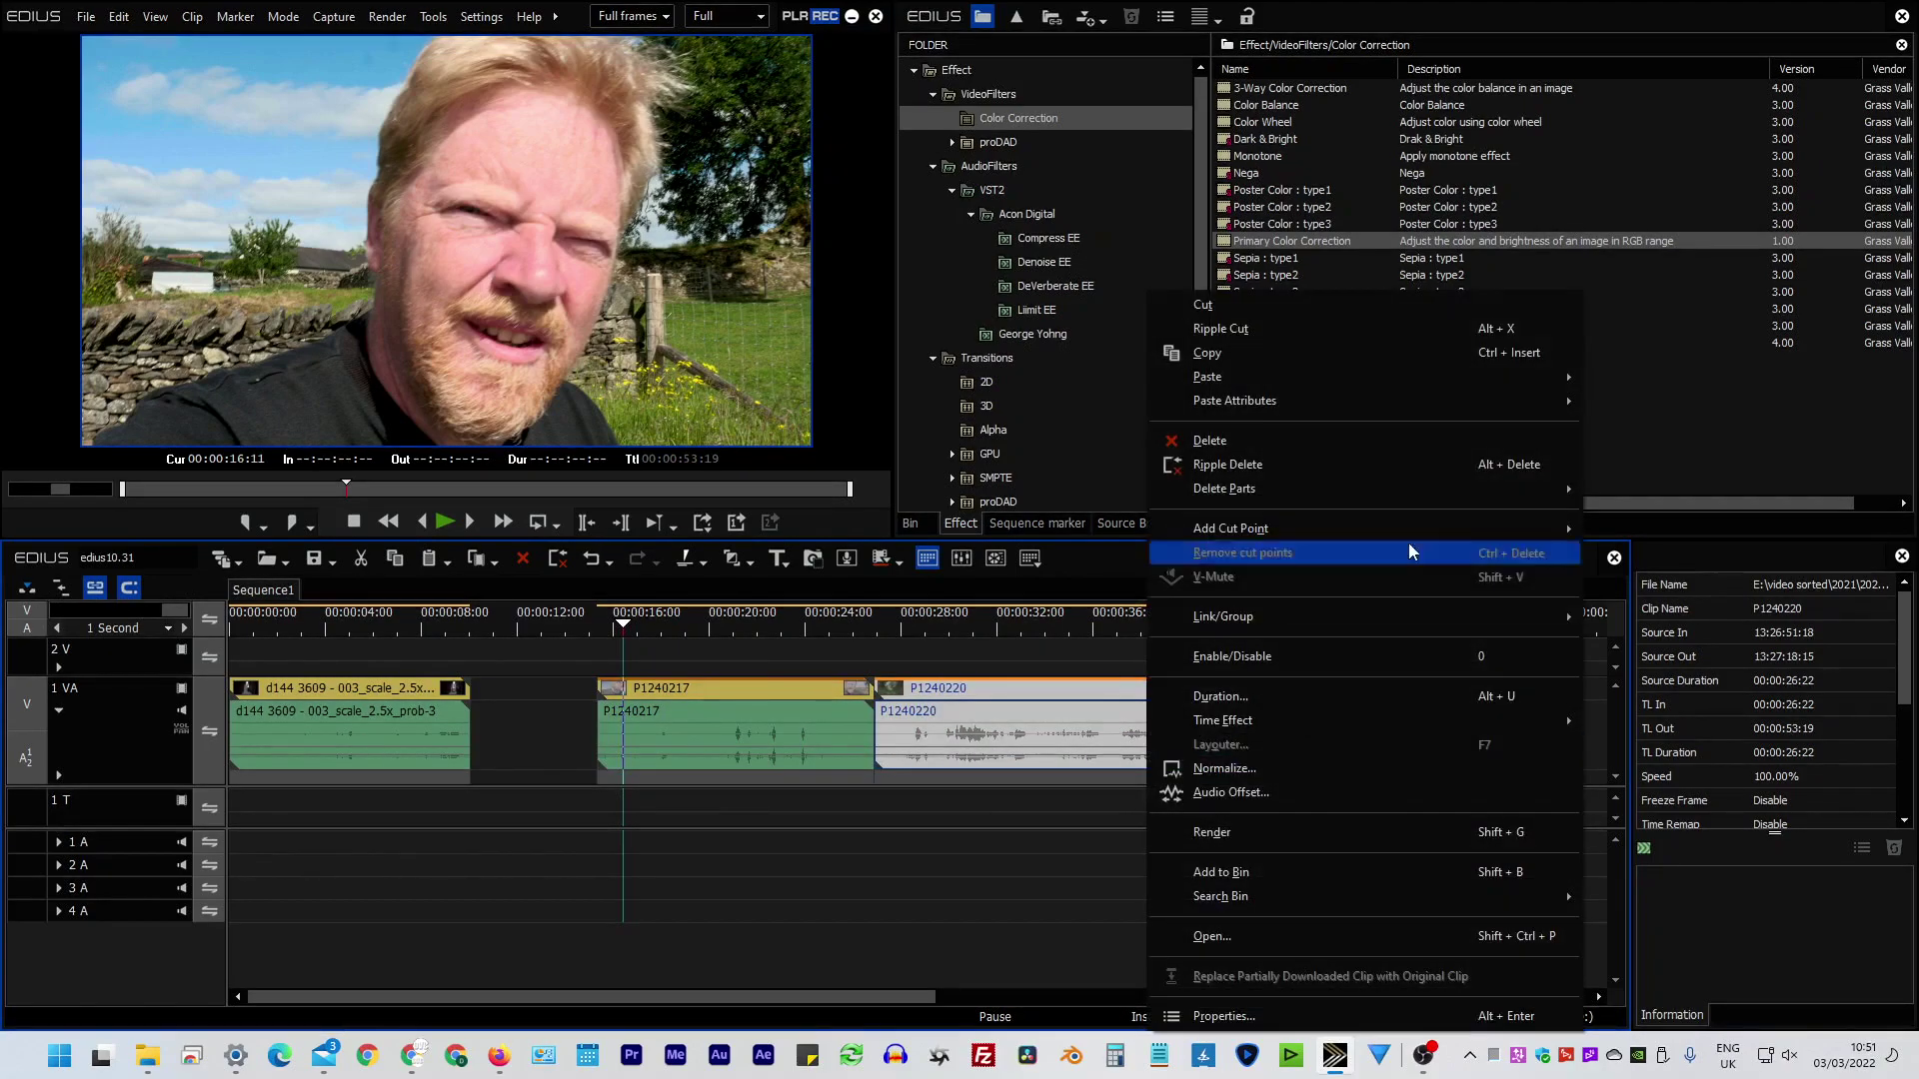
{"action": "mouse_move", "coordinate": [1371, 410]}
{"action": "left_click", "coordinate": [1691, 400]}
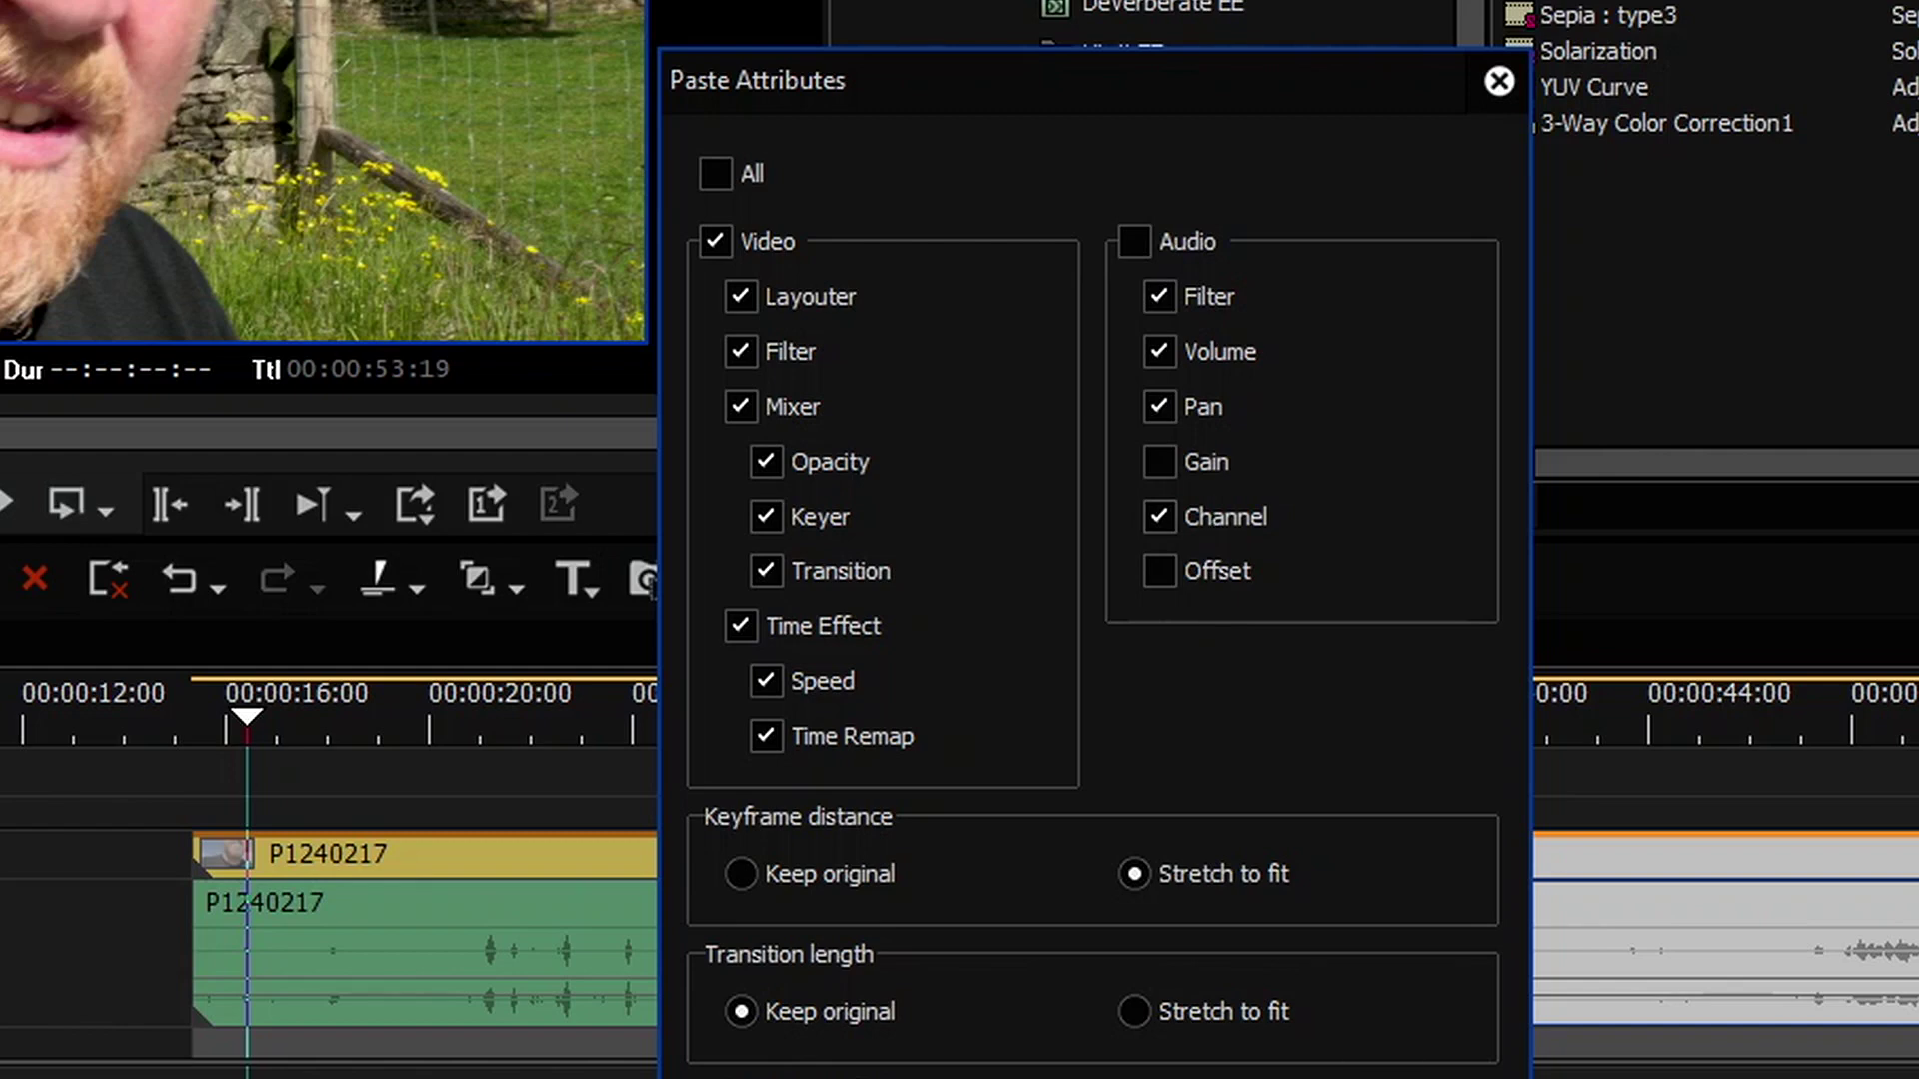
Step: Apply 1.8 dB gain and Monaural Channel 1 in clip P1240217's audio properties
{"action": "key", "text": "Return"}
{"action": "right_click", "coordinate": [466, 969]}
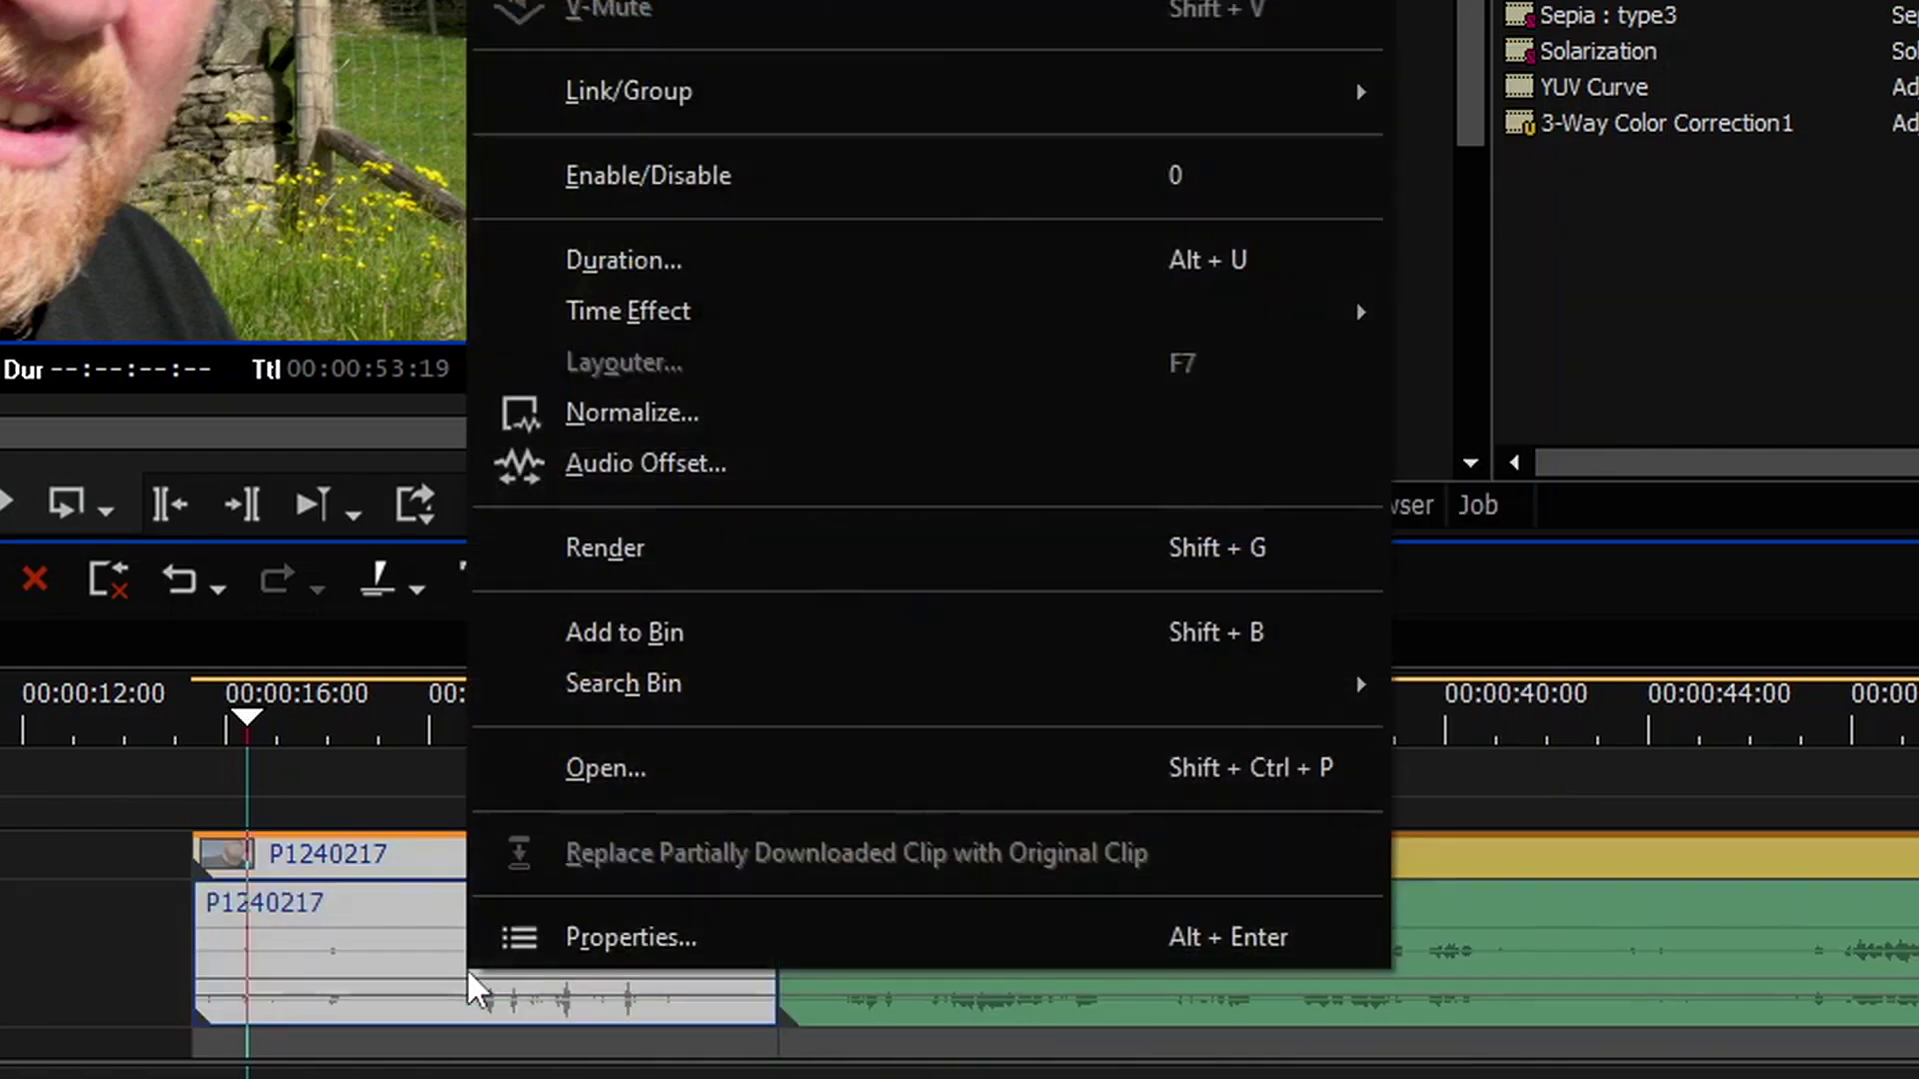
{"action": "left_click", "coordinate": [578, 939]}
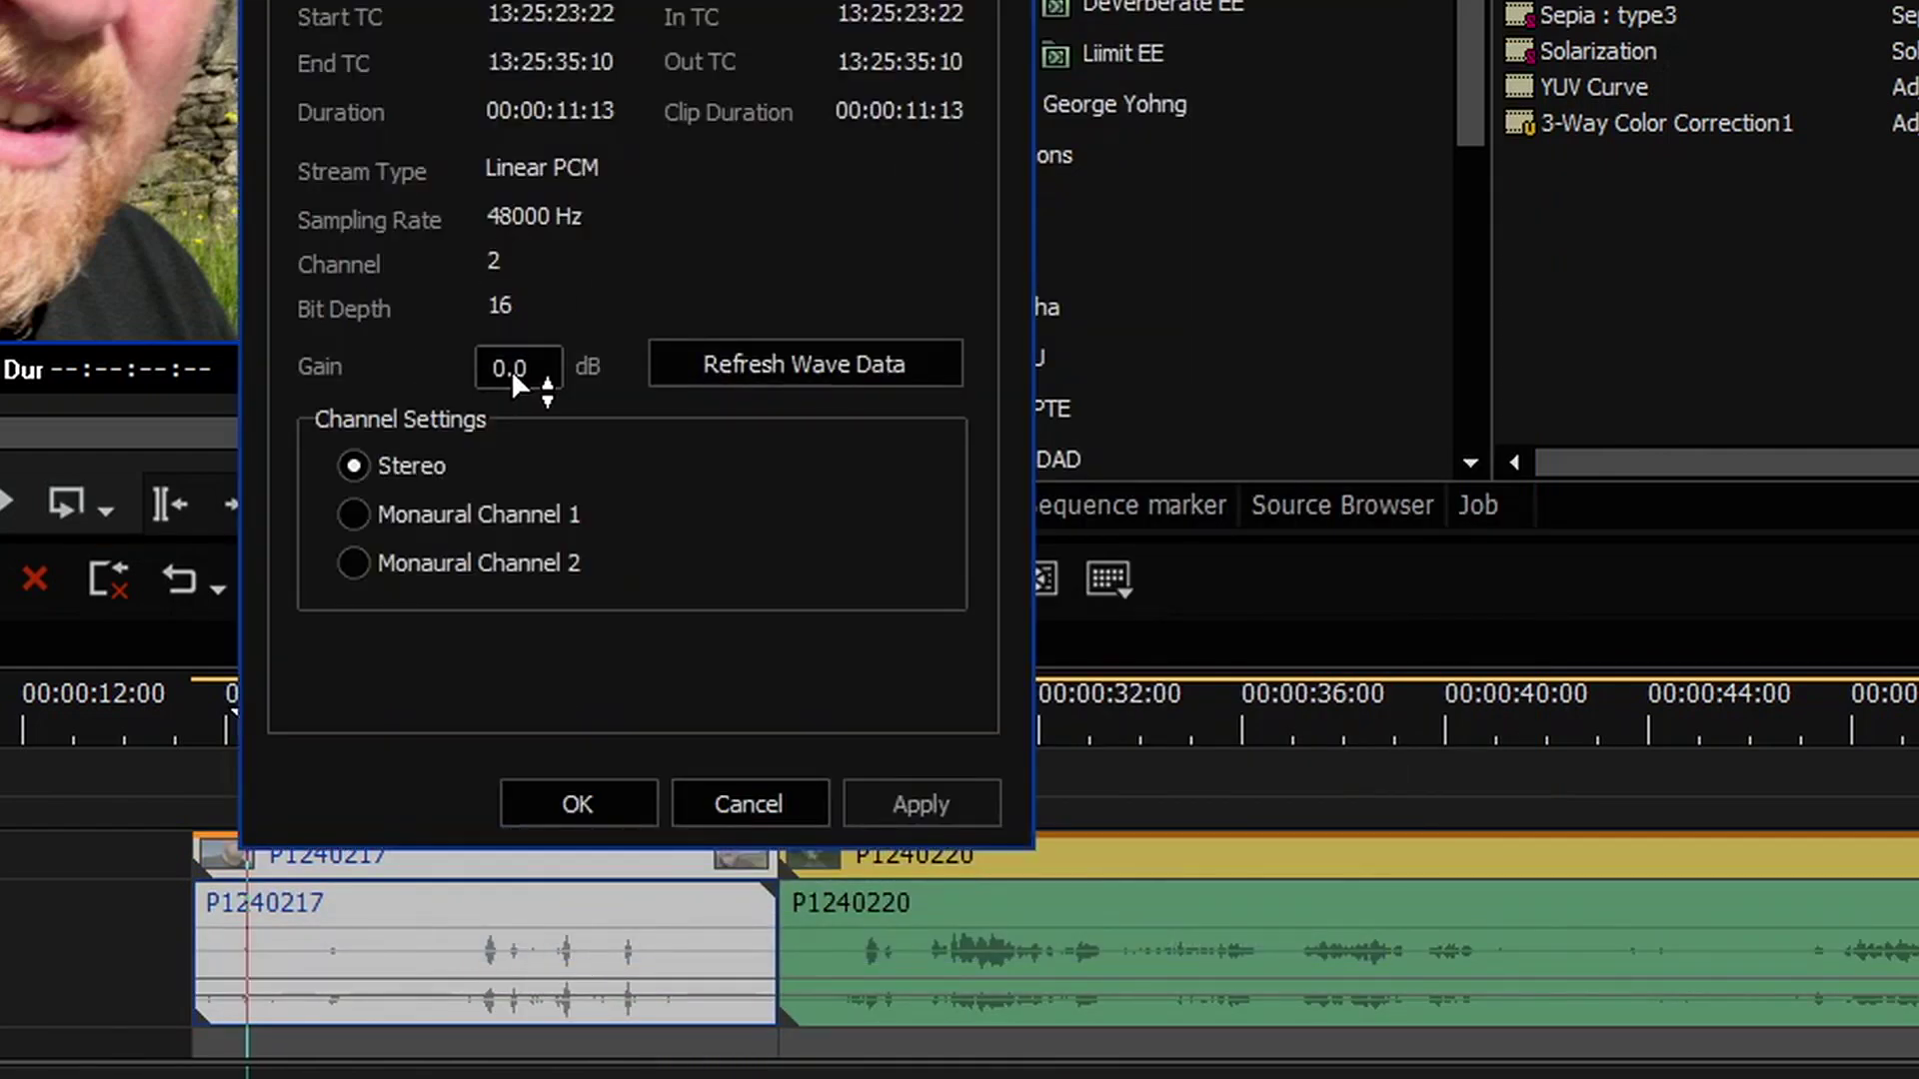
{"action": "left_click_drag", "start_coordinate": [512, 368], "coordinate": [521, 325]}
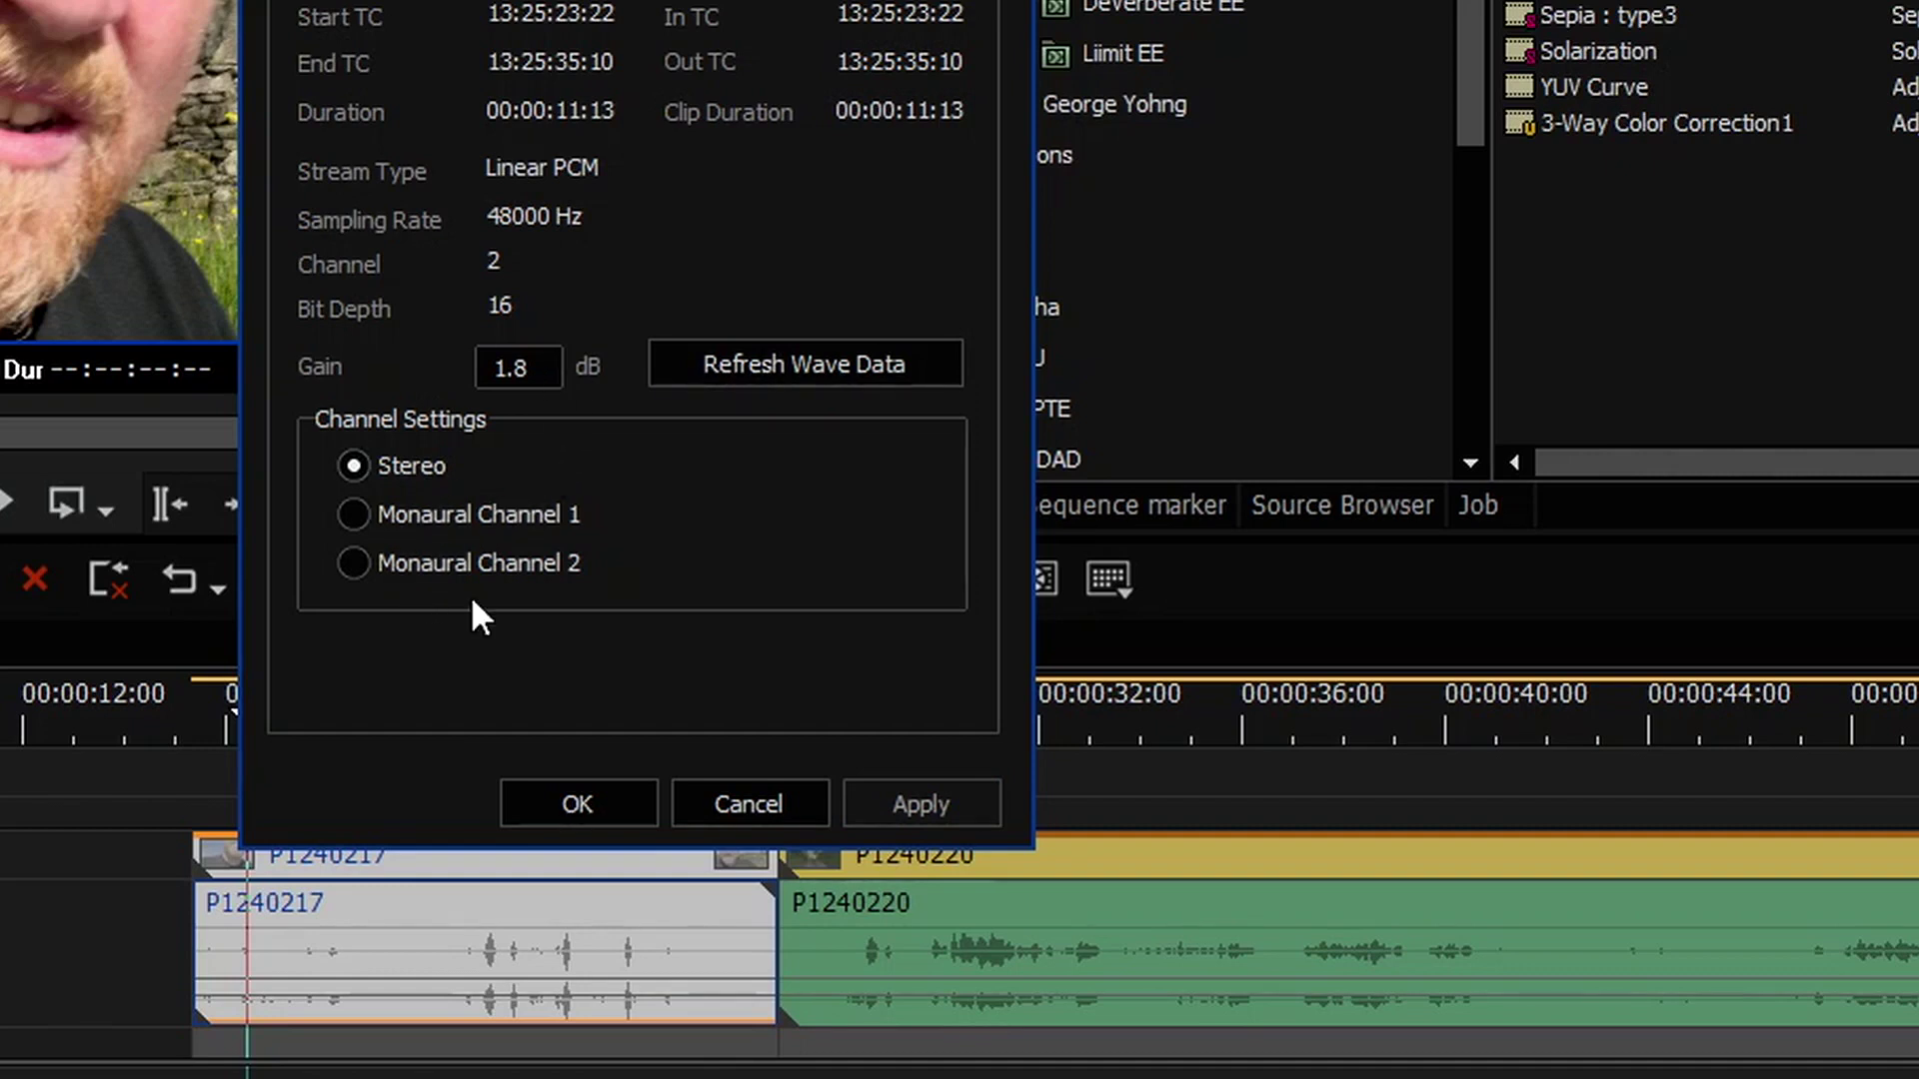
{"action": "left_click", "coordinate": [382, 513]}
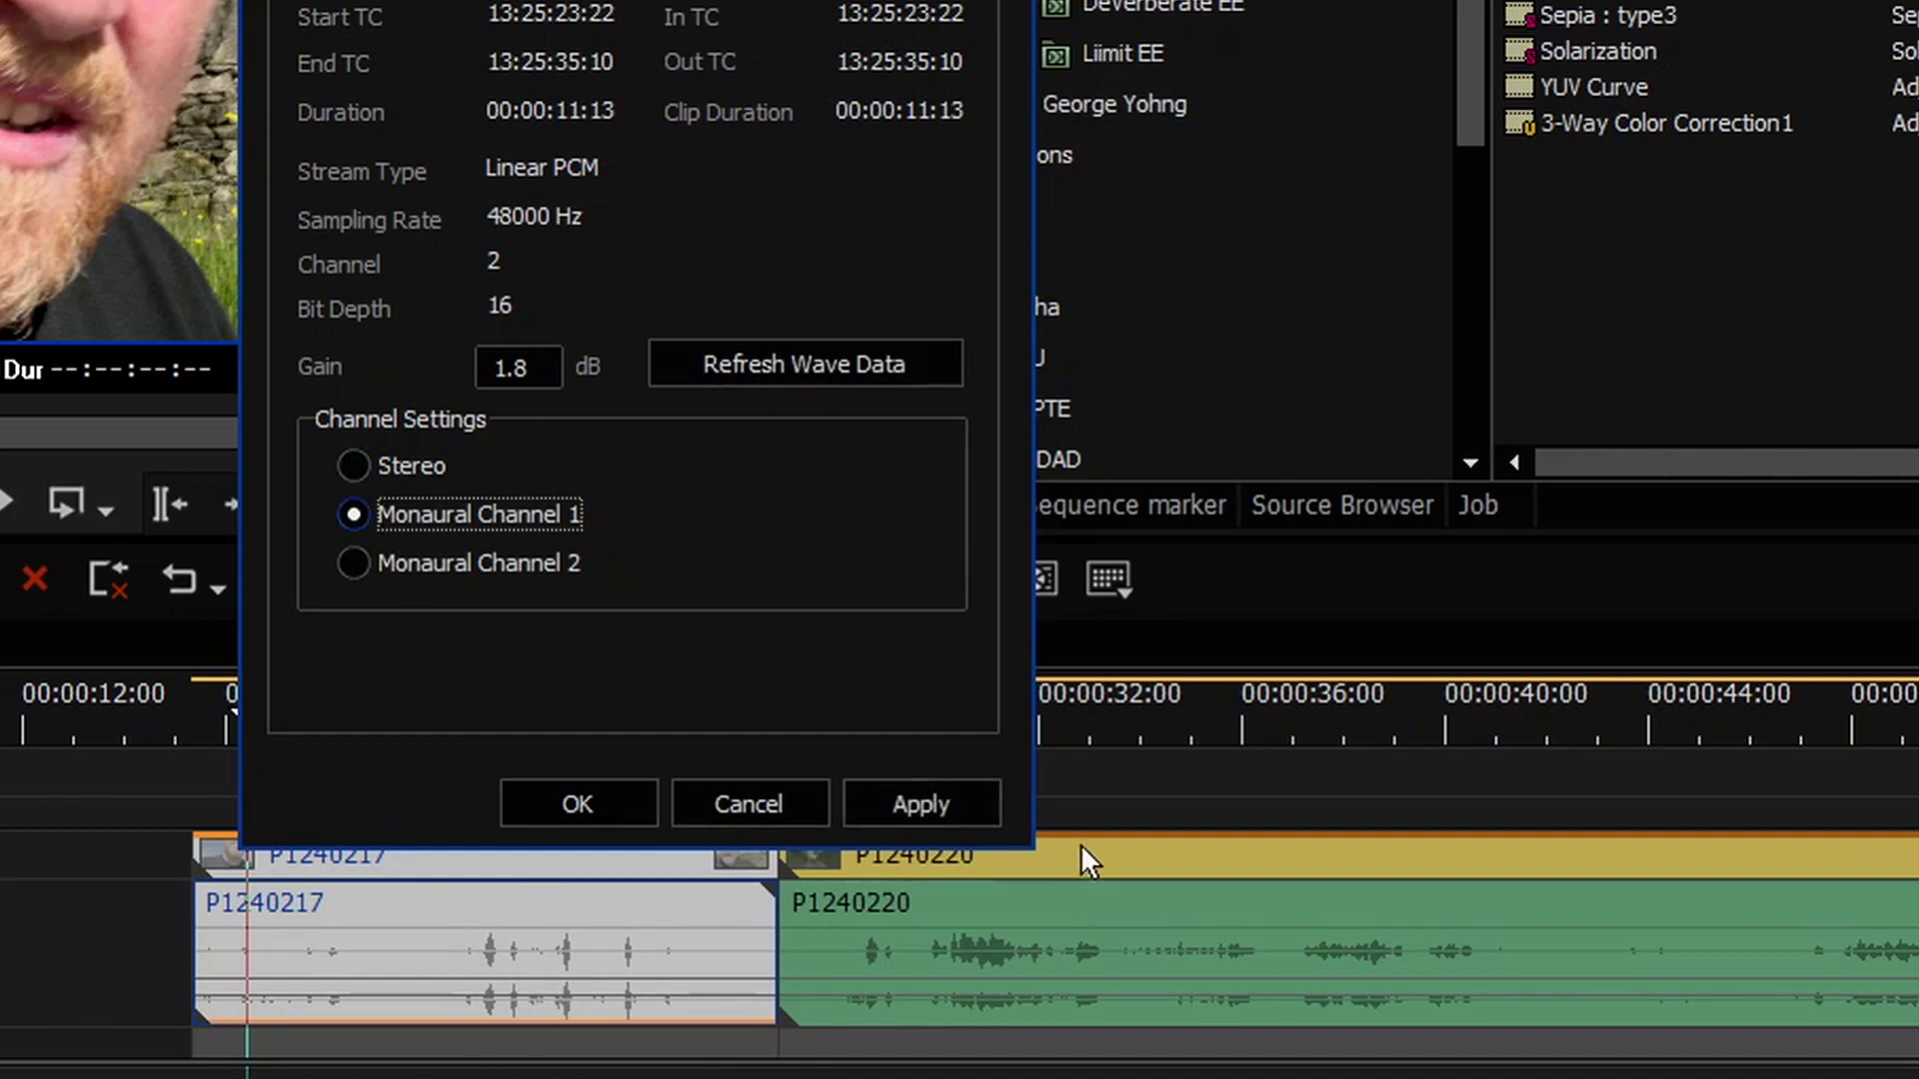
{"action": "left_click", "coordinate": [921, 806]}
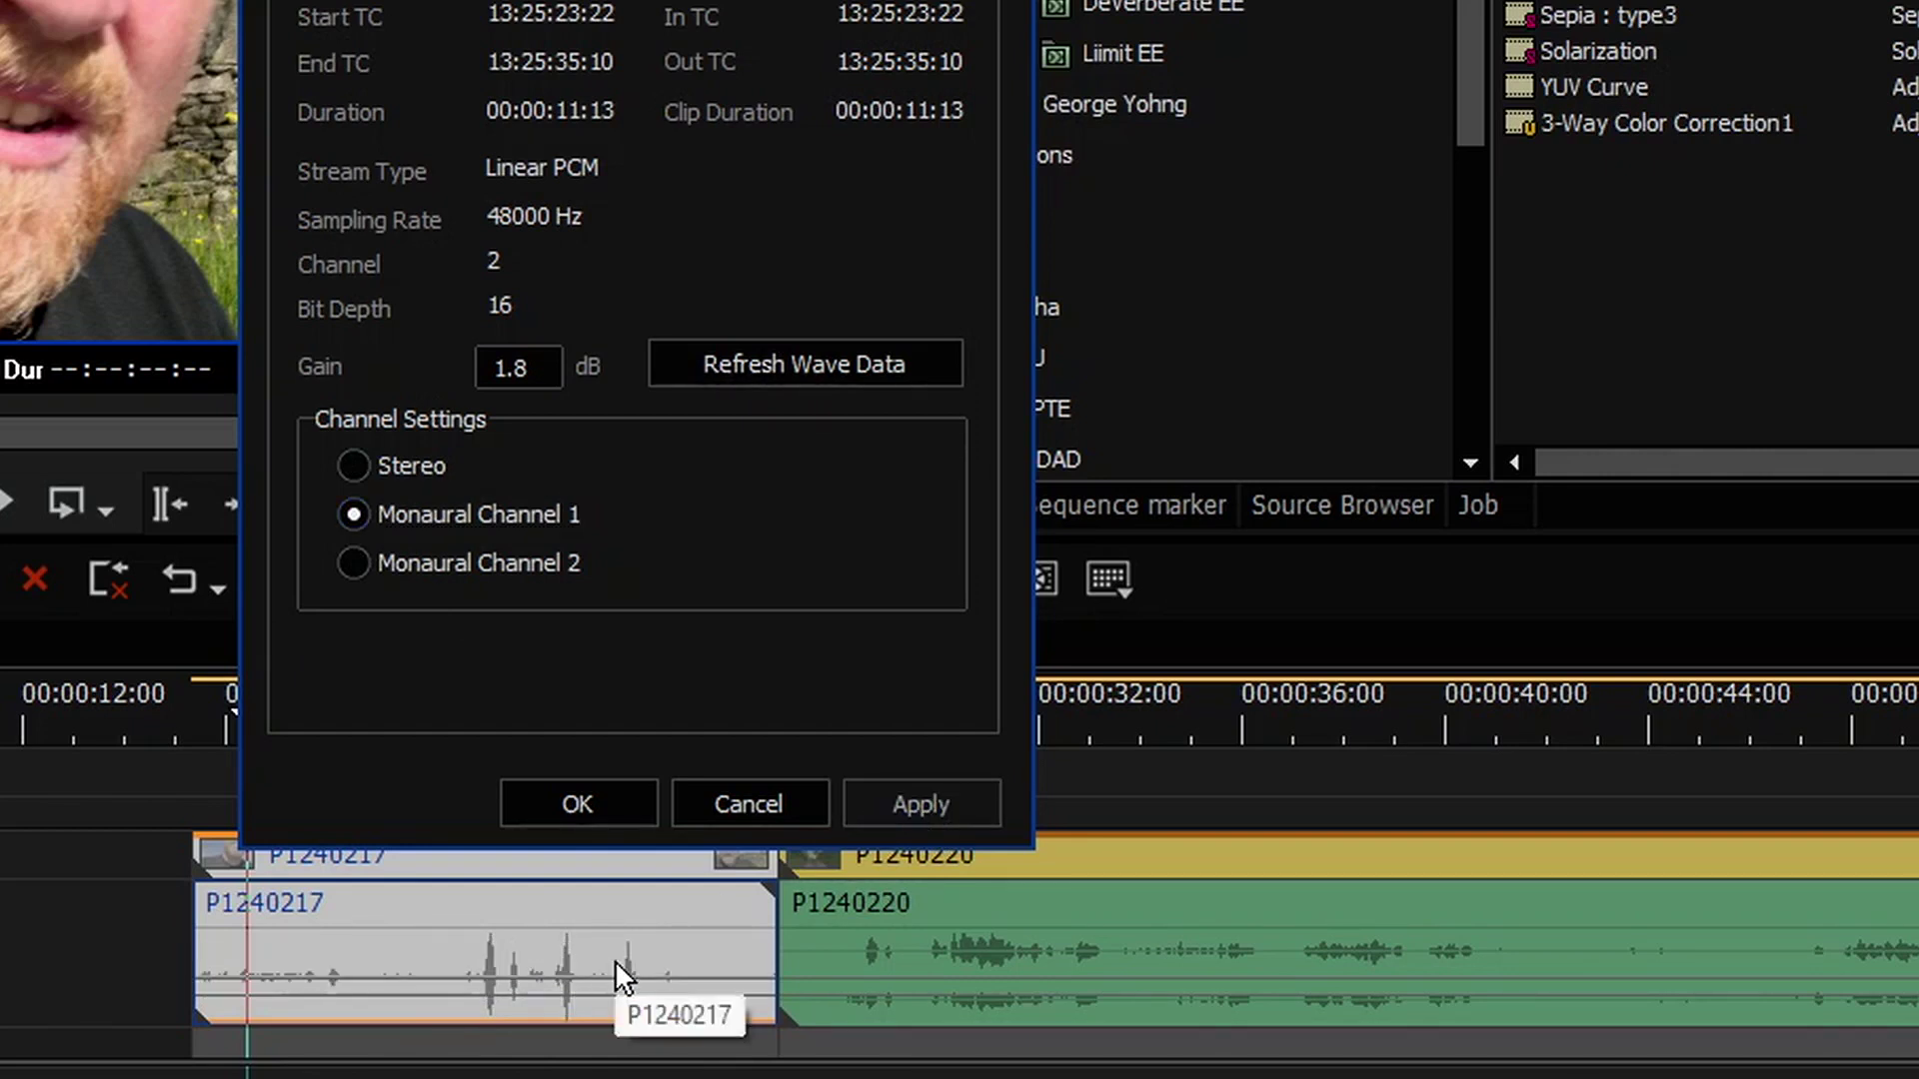
Step: Confirm the clip properties, then set a 49-sample Delay in P1240217's Audio Offset dialog
{"action": "left_click", "coordinate": [578, 803]}
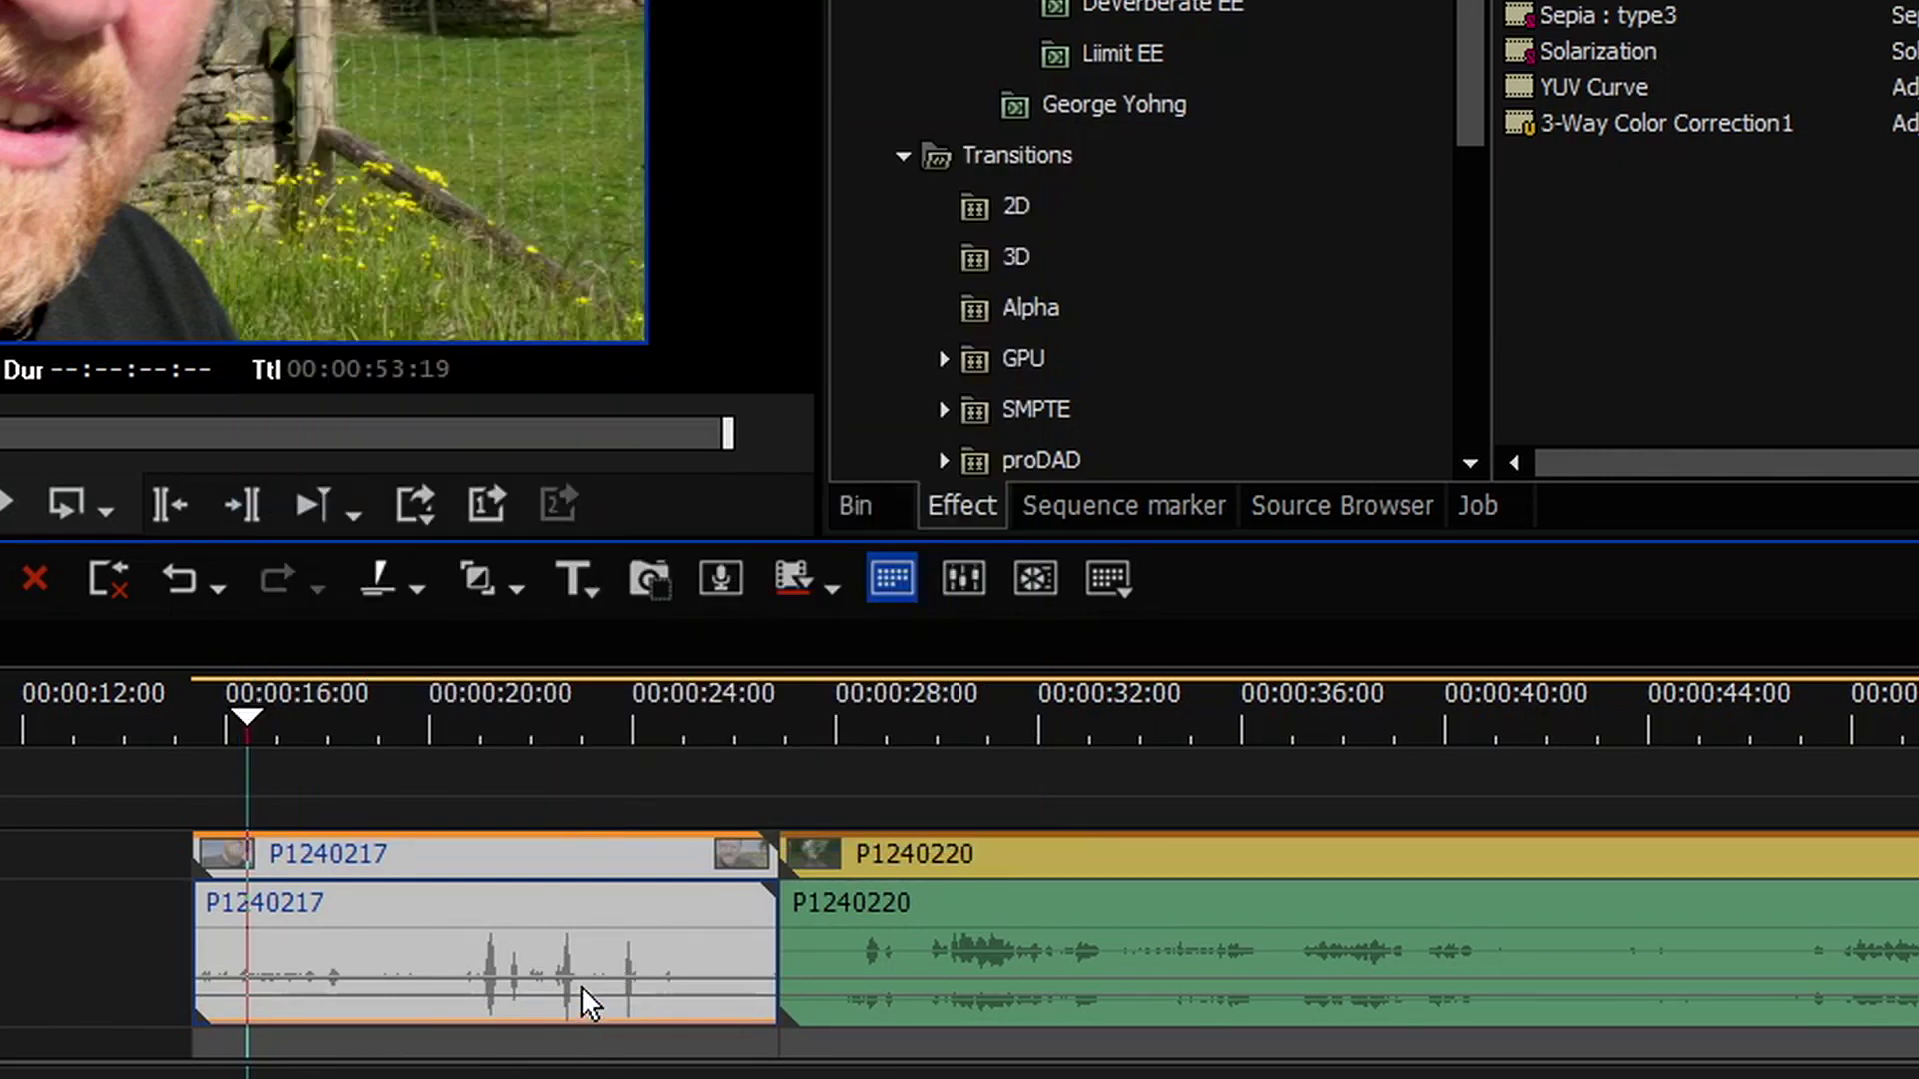
{"action": "right_click", "coordinate": [595, 910]}
{"action": "mouse_move", "coordinate": [609, 920]}
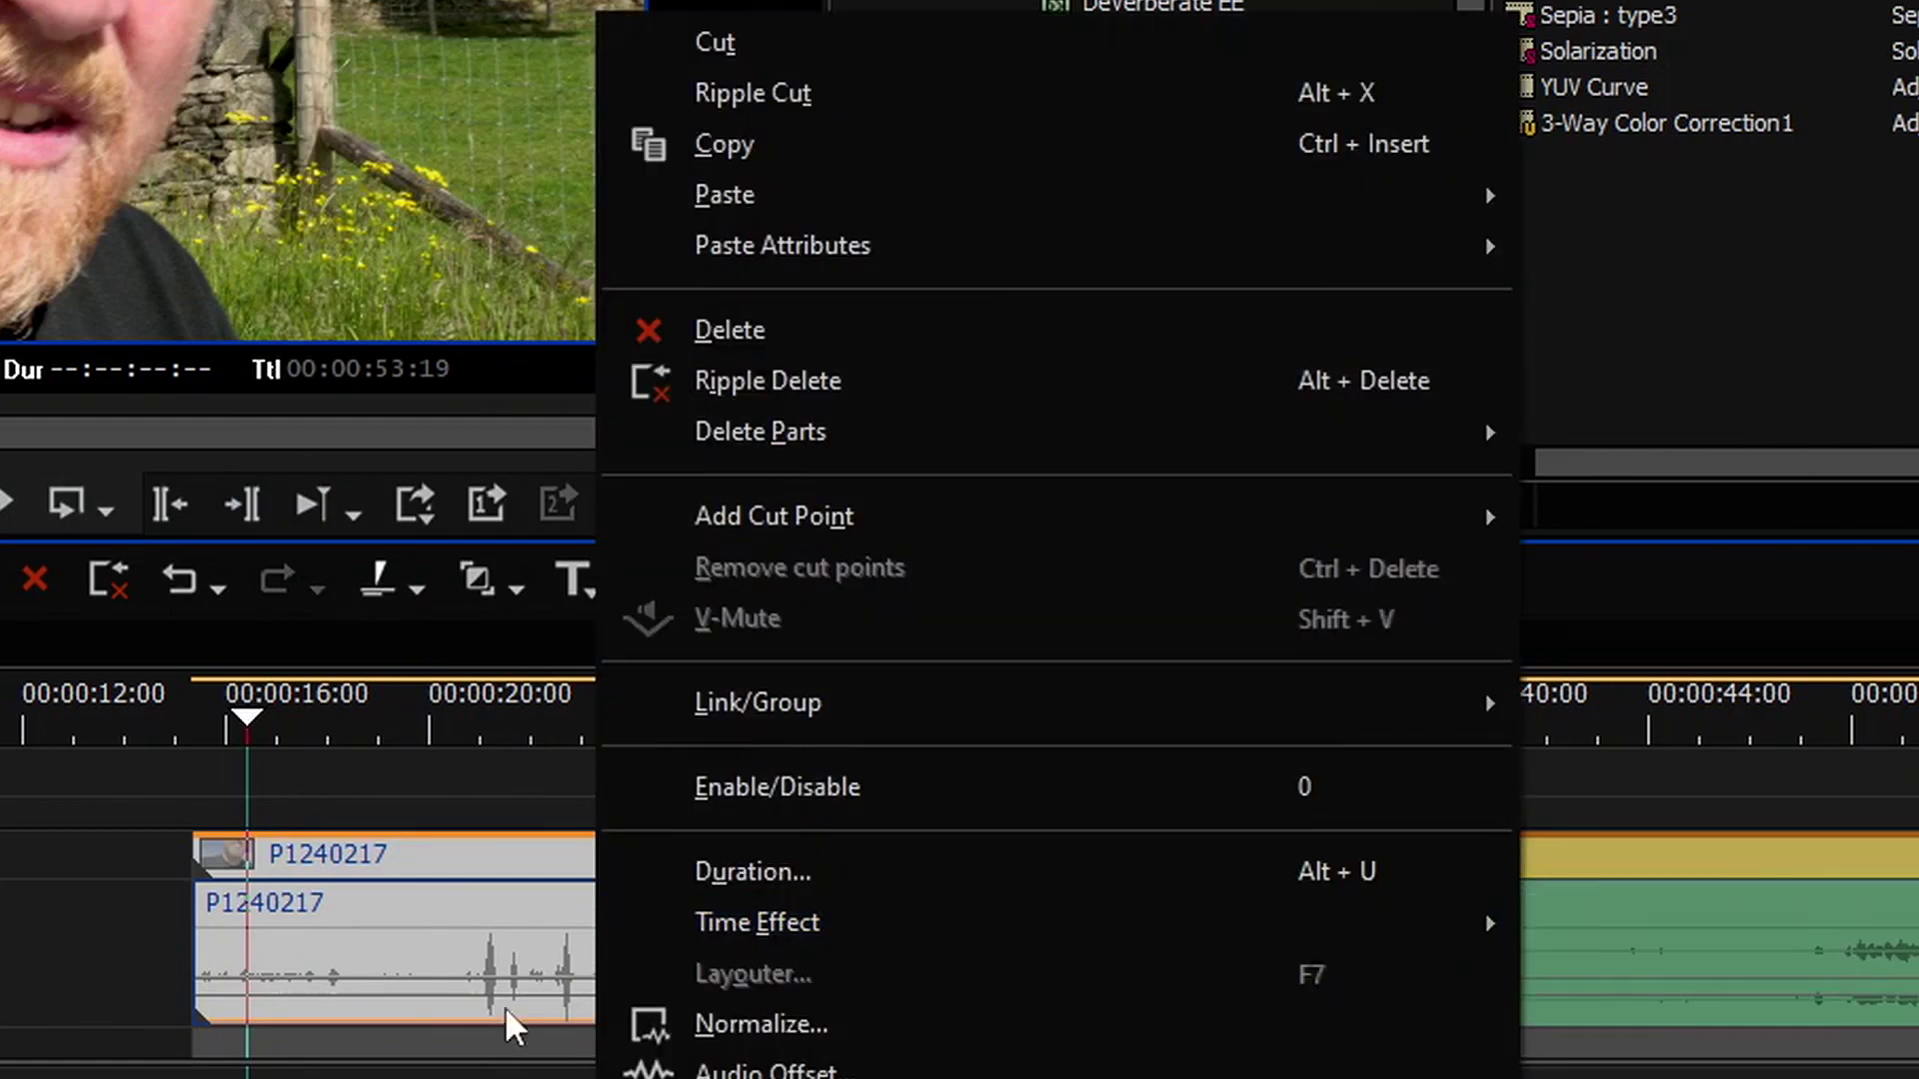
{"action": "left_click", "coordinate": [490, 914]}
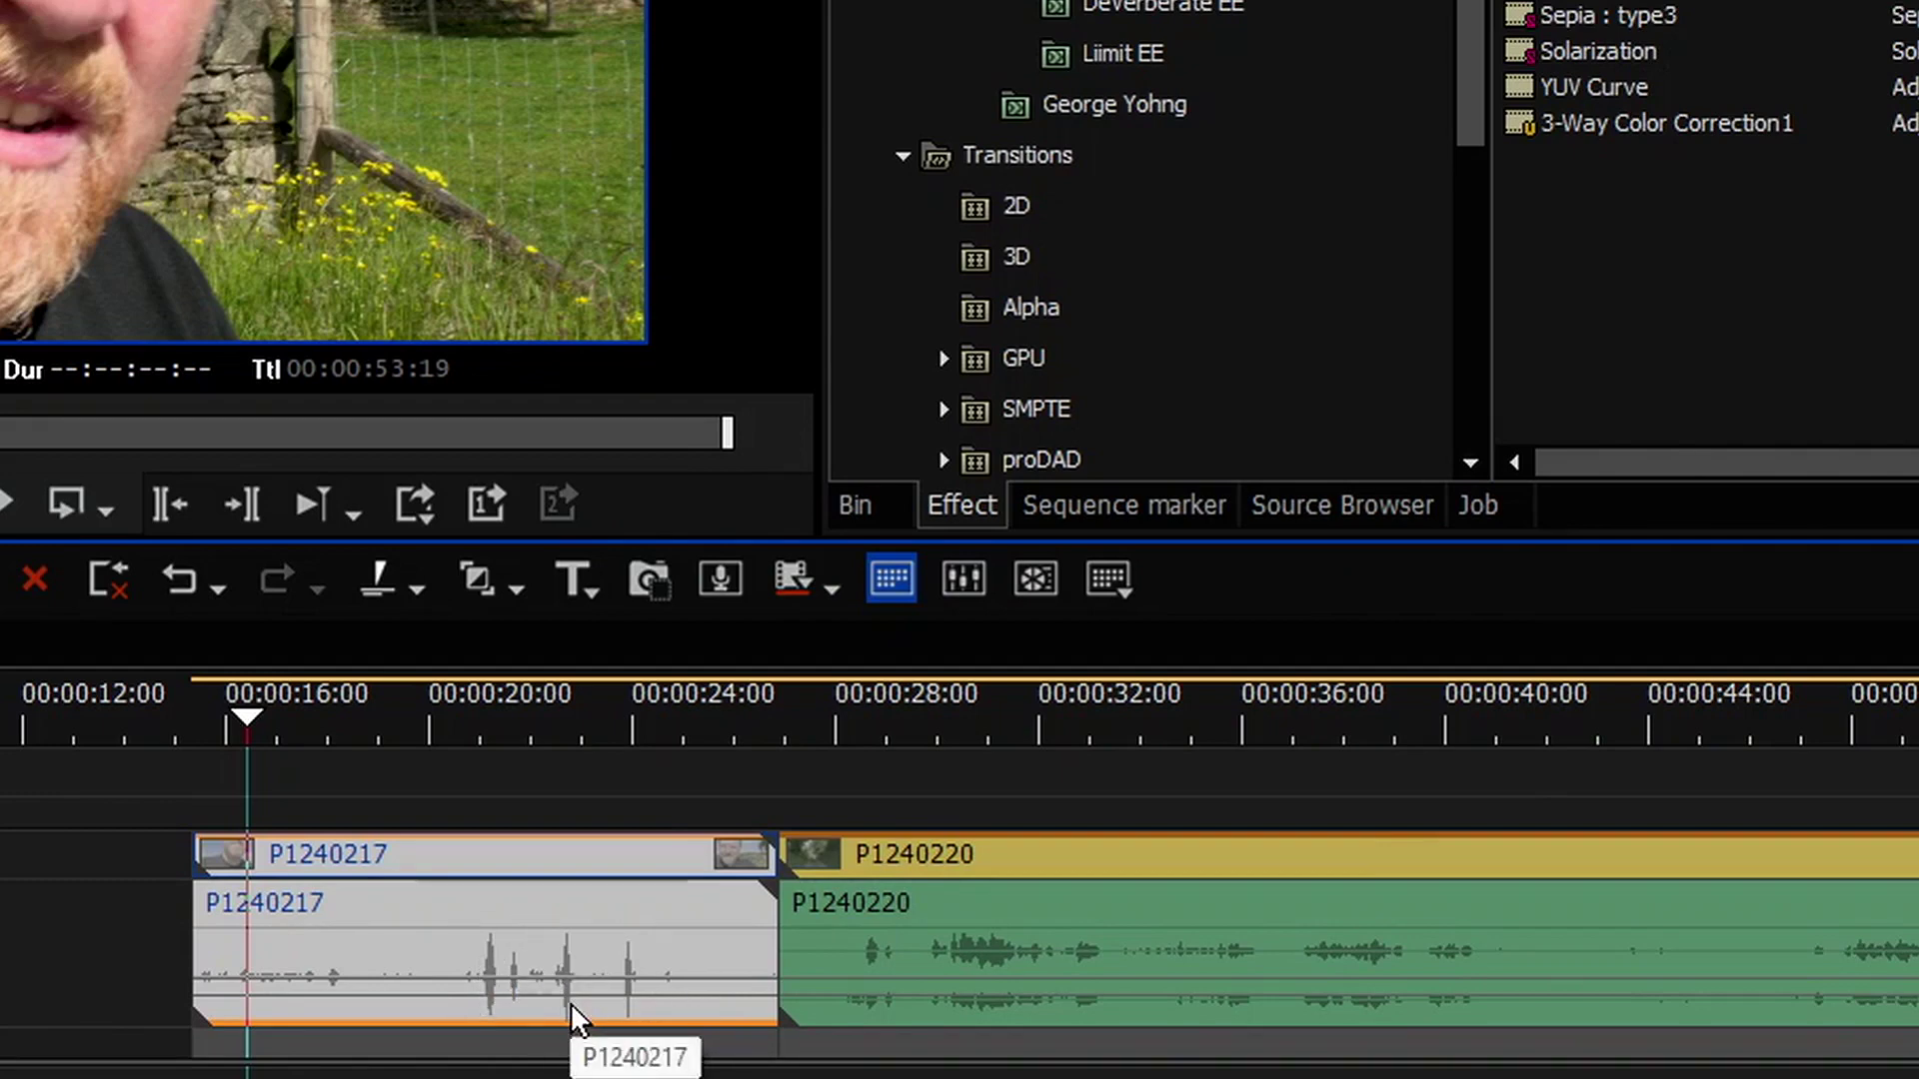
{"action": "right_click", "coordinate": [603, 990]}
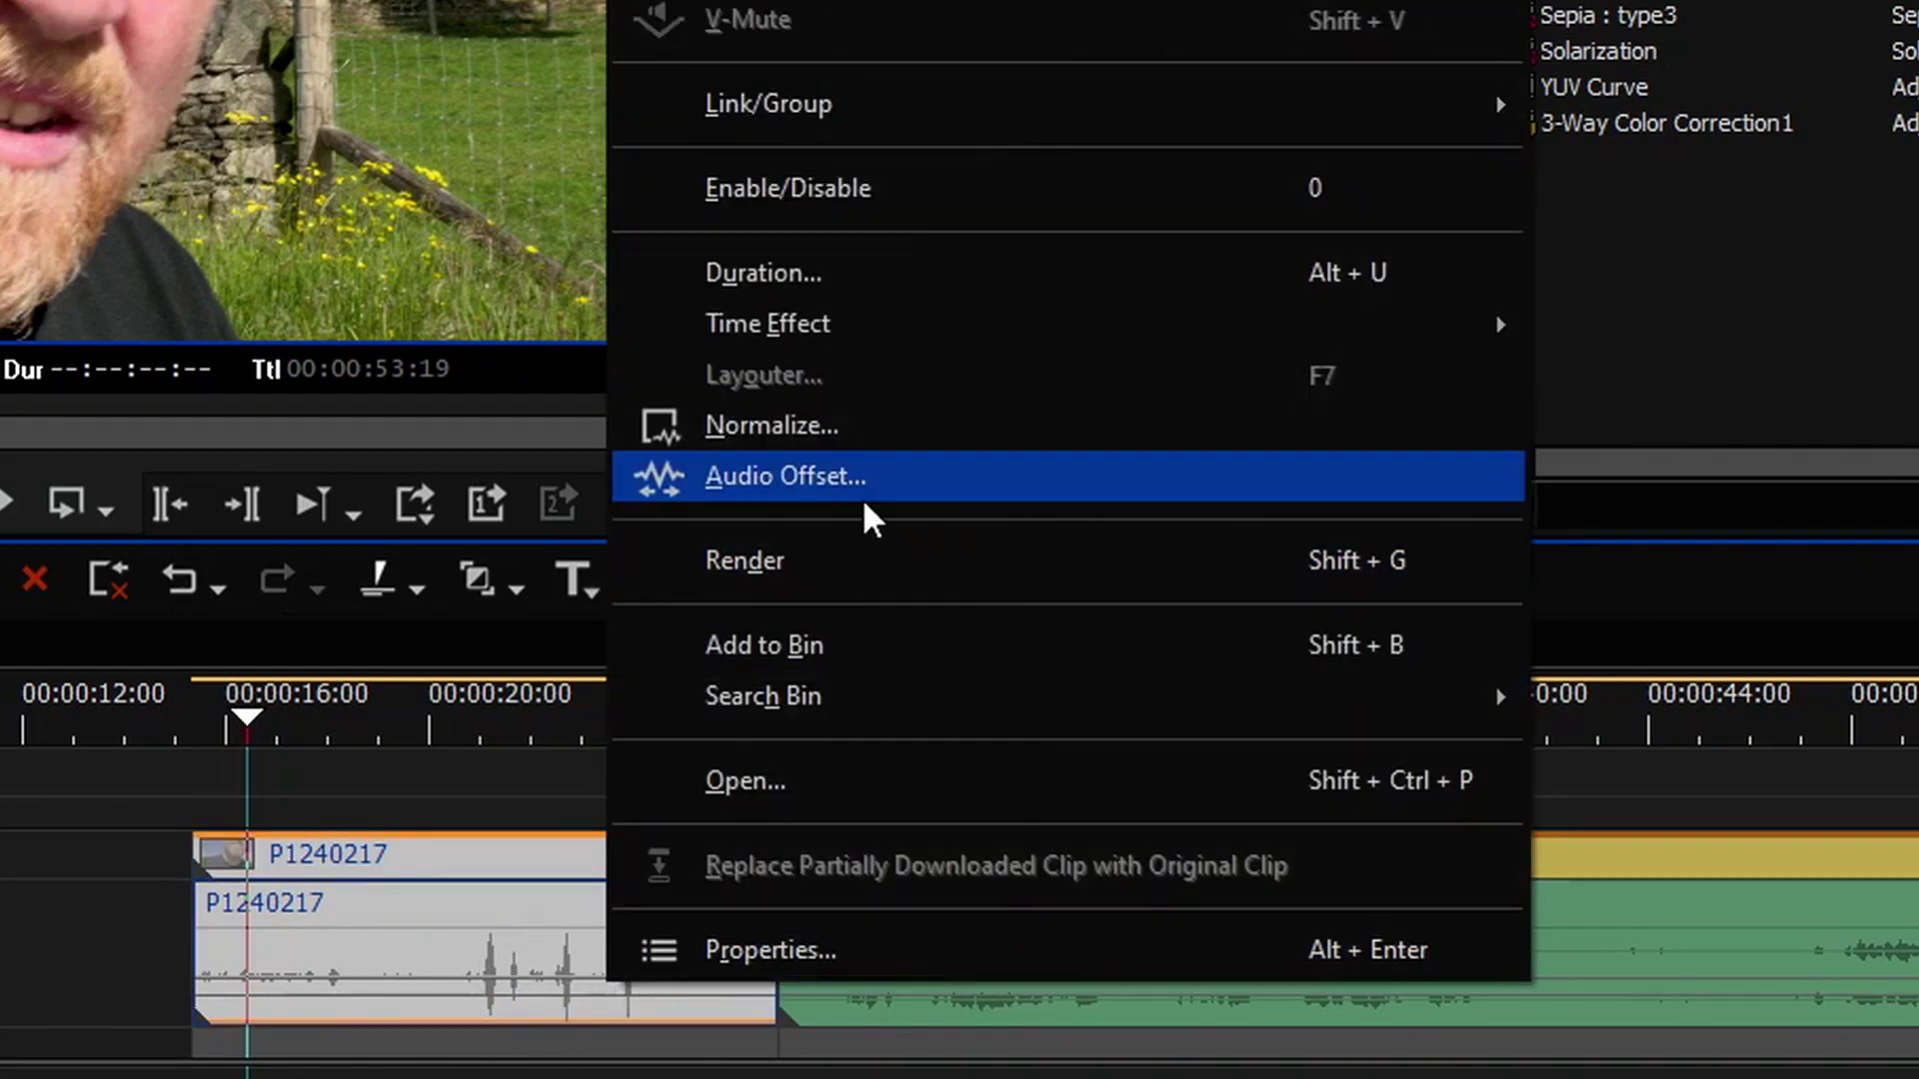
{"action": "left_click", "coordinate": [787, 476]}
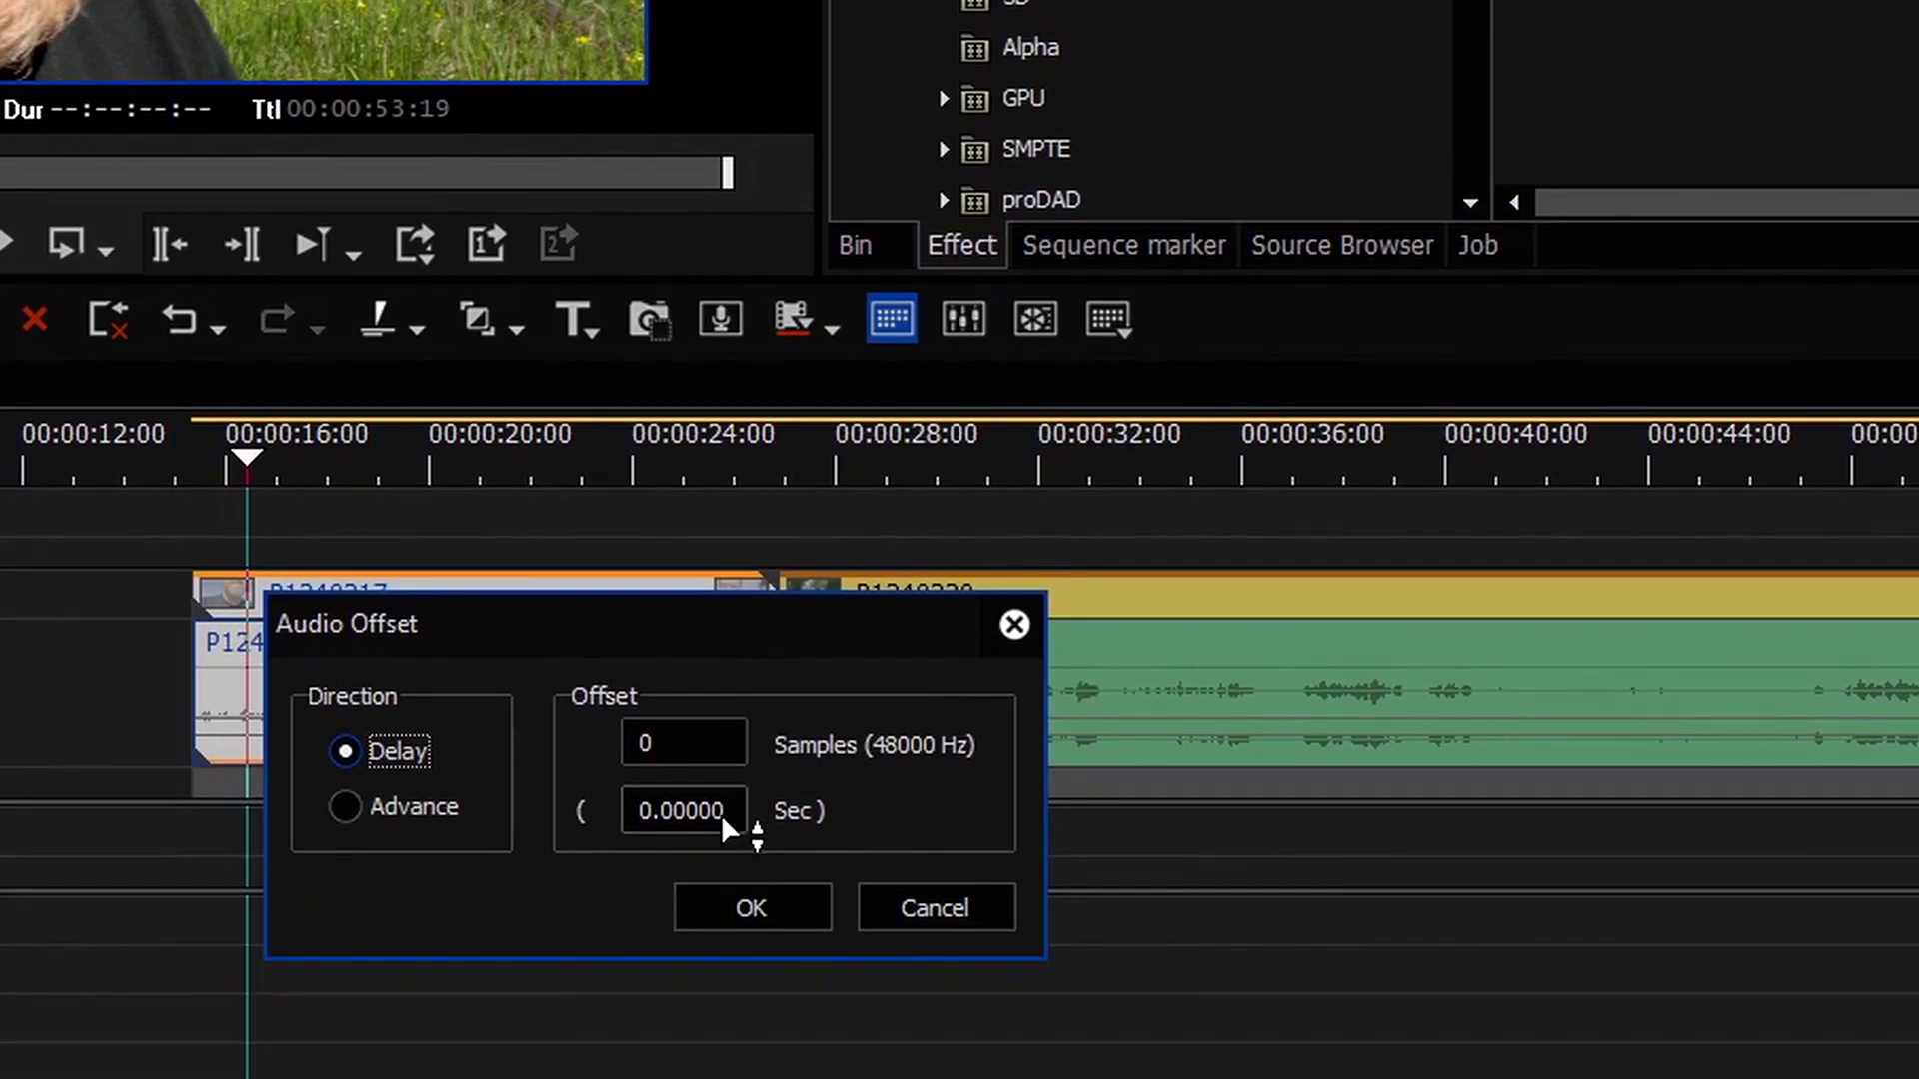
{"action": "left_click_drag", "start_coordinate": [727, 804], "coordinate": [717, 689]}
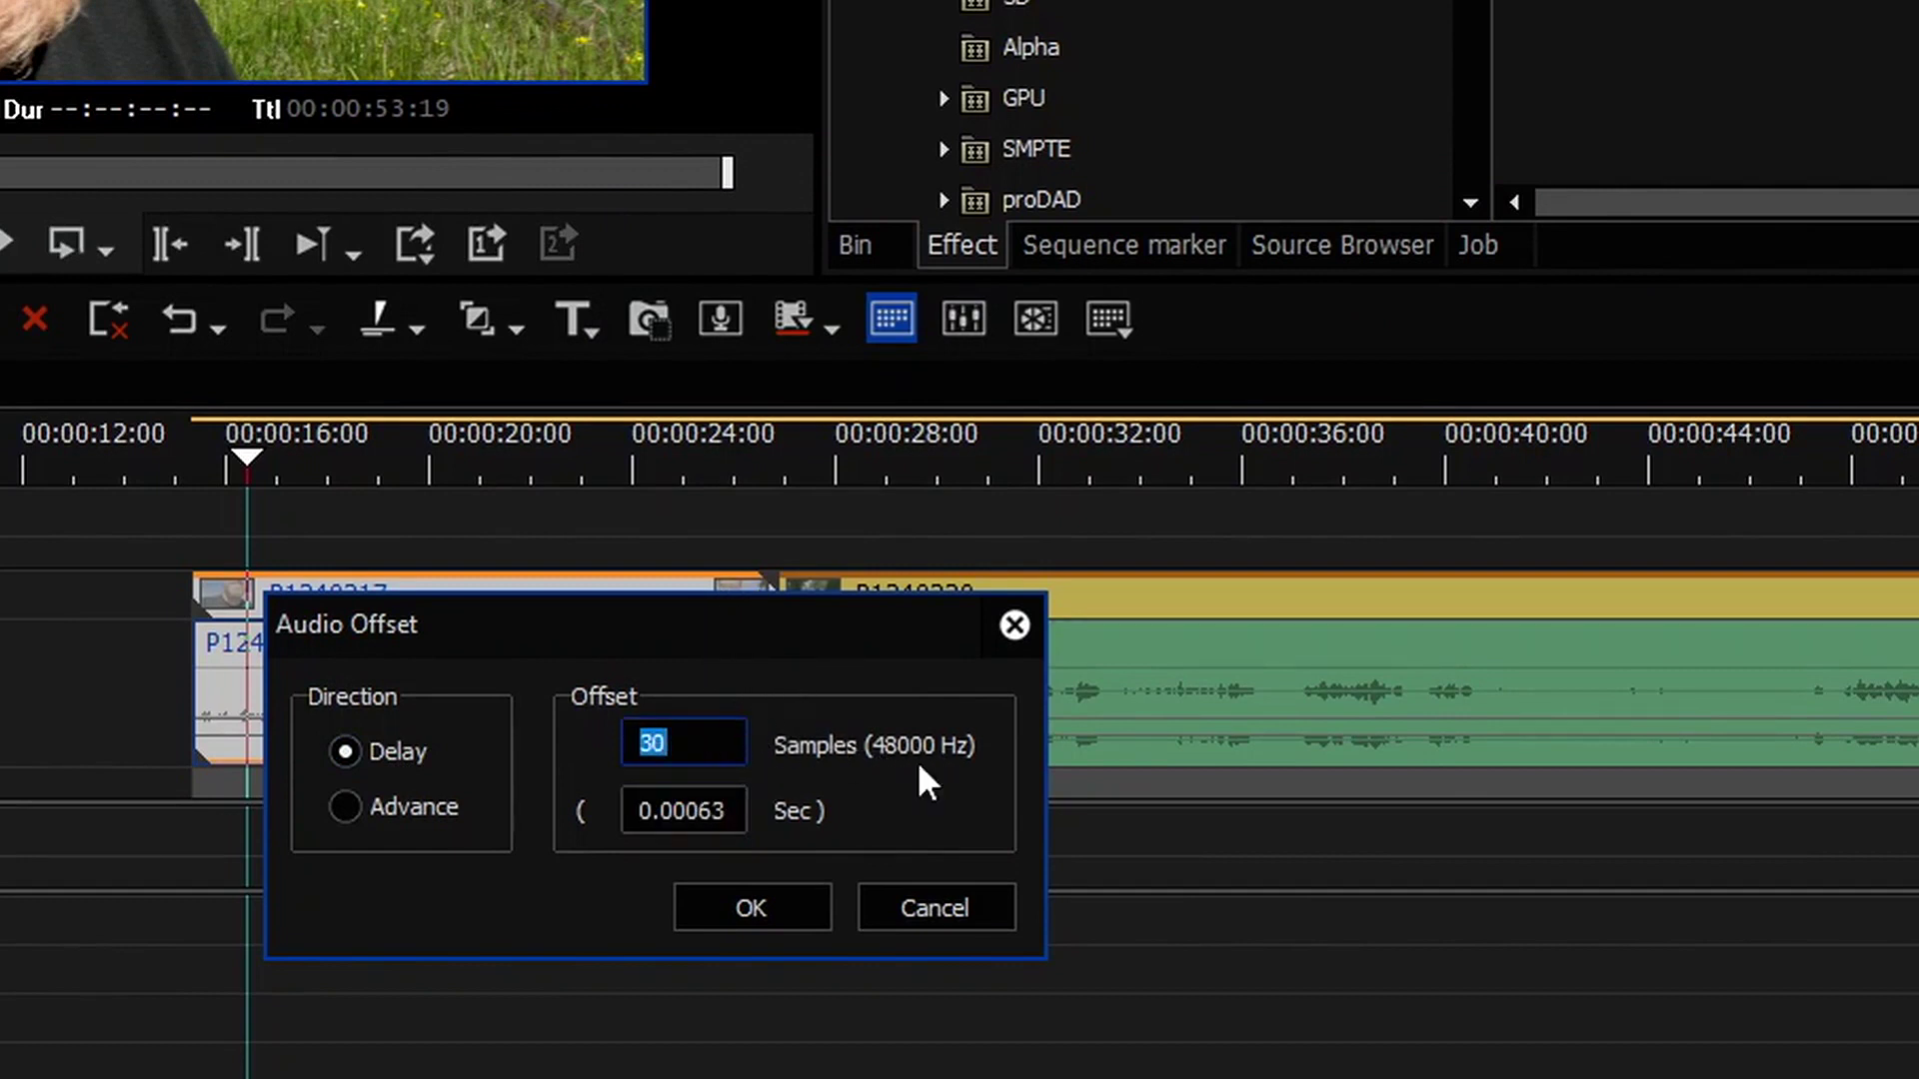
{"action": "left_click_drag", "start_coordinate": [676, 756], "coordinate": [691, 689]}
{"action": "left_click", "coordinate": [705, 919]}
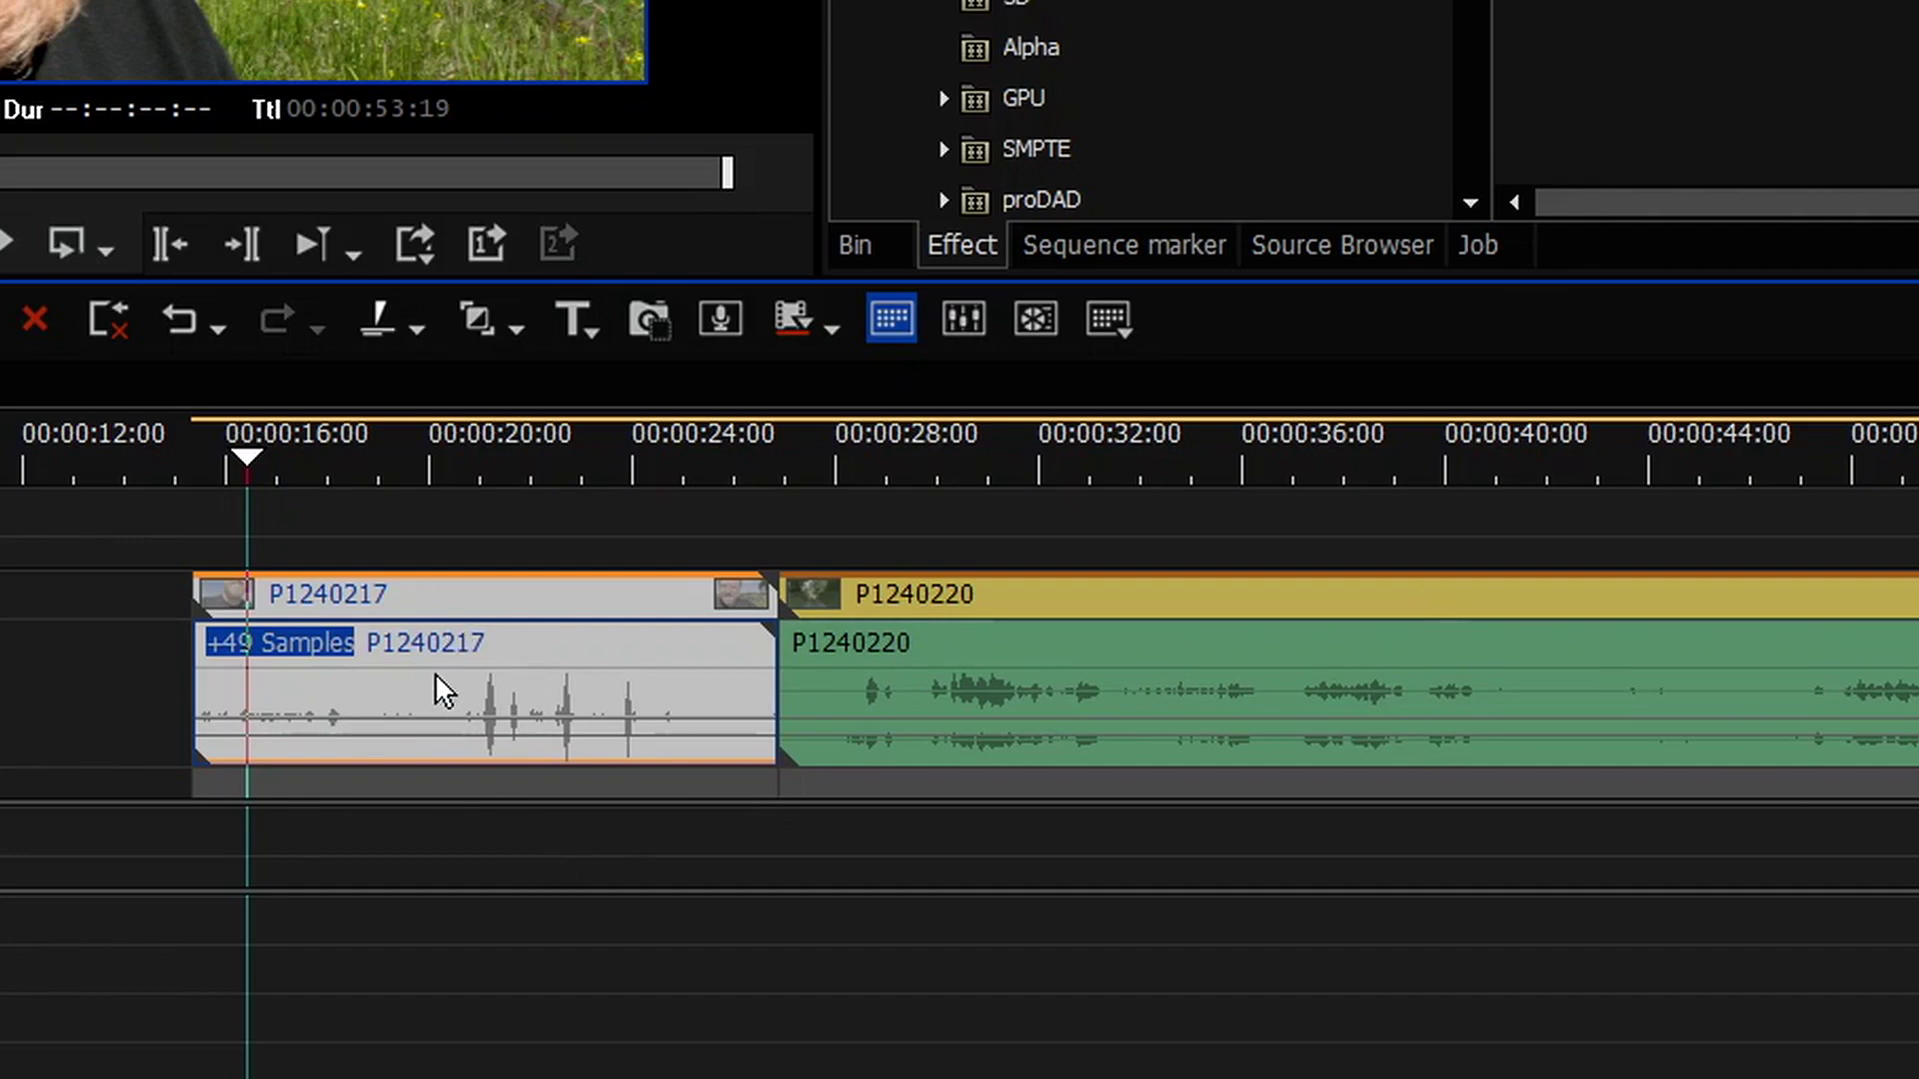
Step: Paste the copied attributes onto clip P1240220, including Audio Offset and Gain
{"action": "right_click", "coordinate": [1114, 685]}
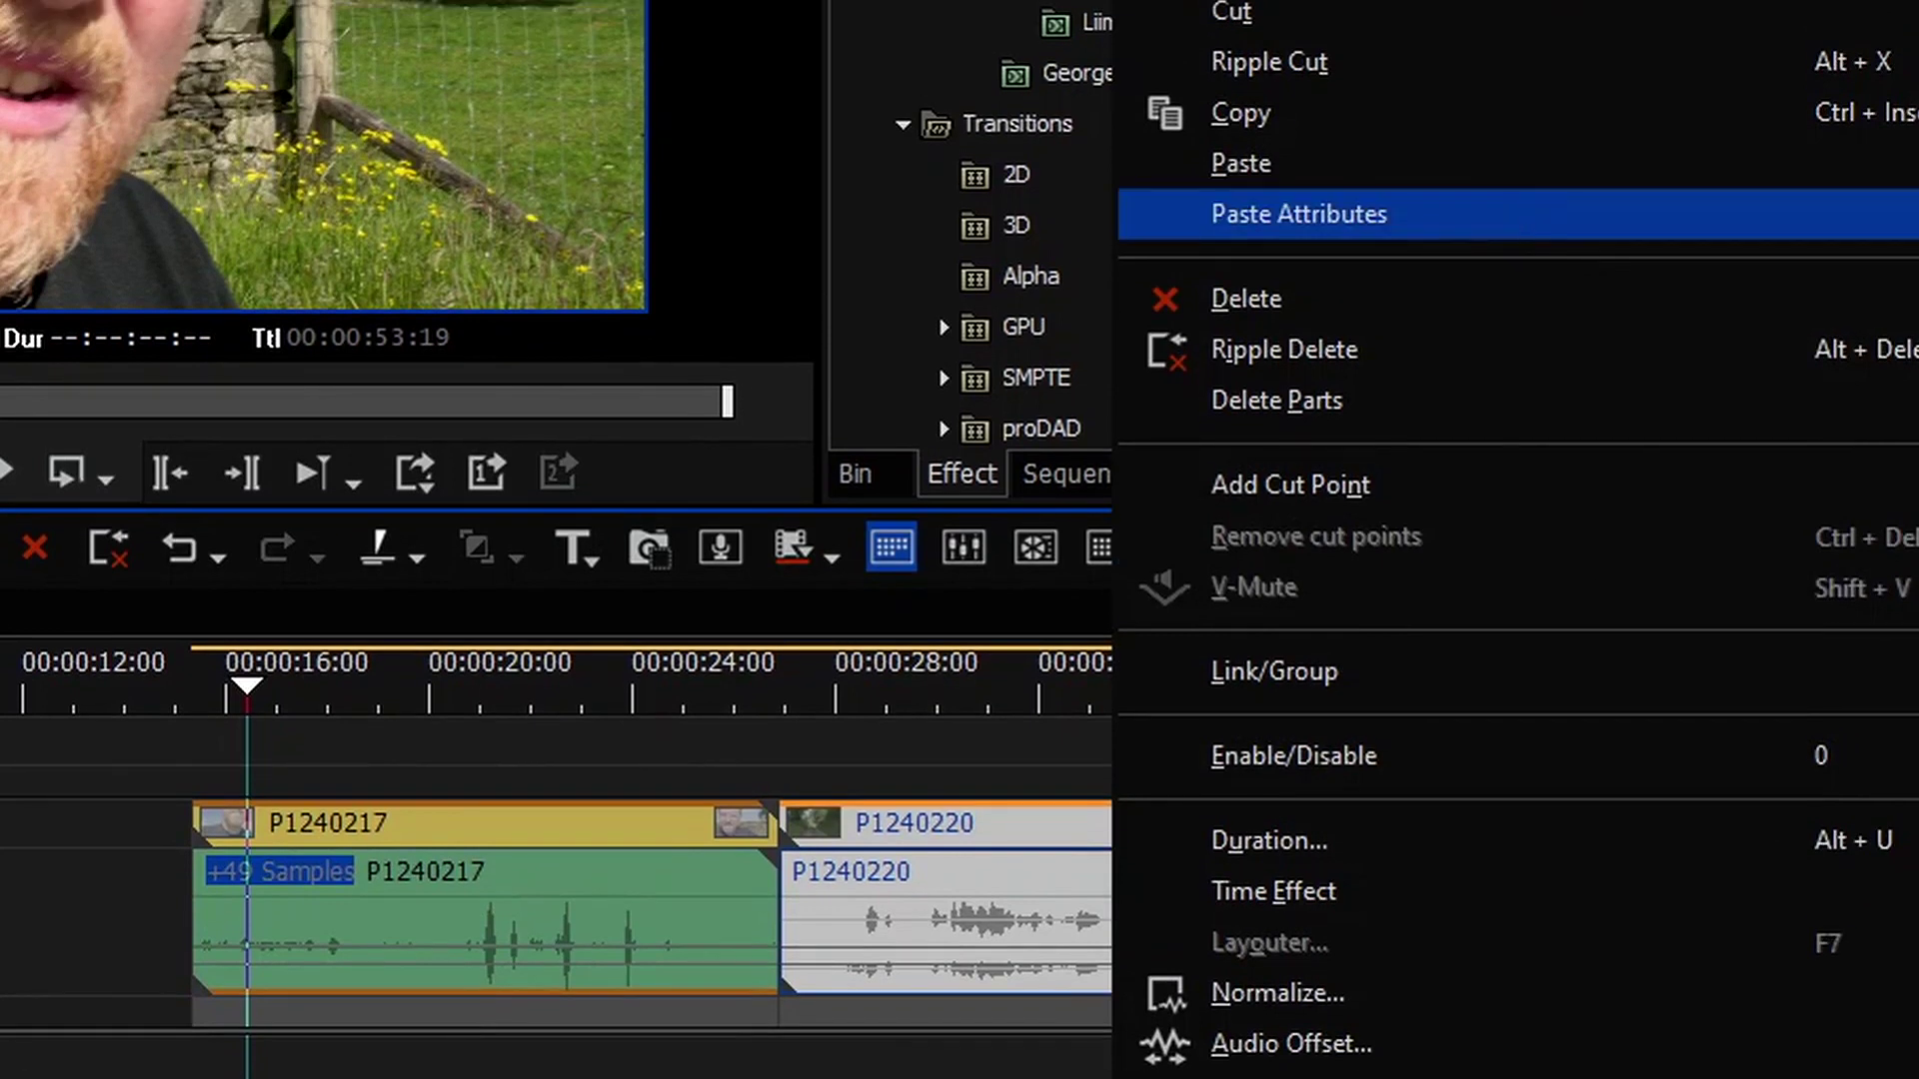
{"action": "left_click", "coordinate": [1299, 213]}
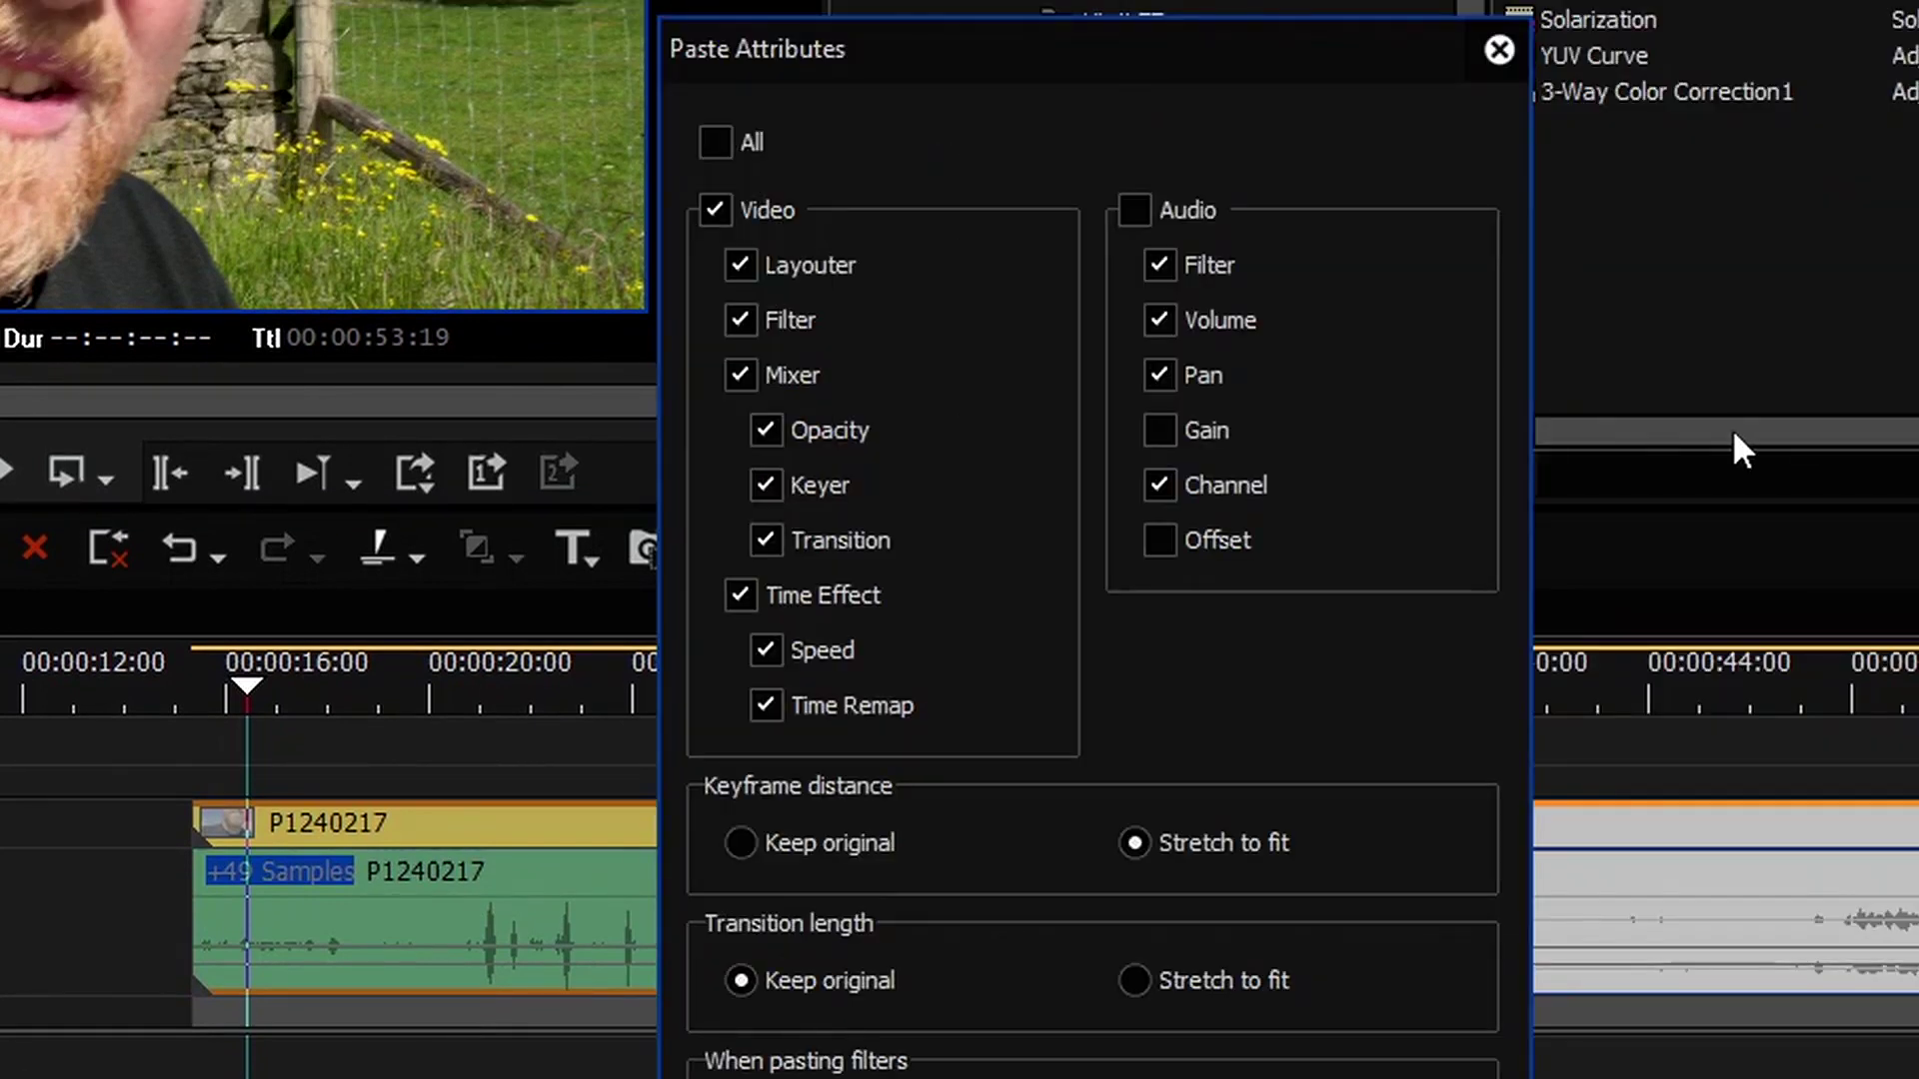
{"action": "left_click", "coordinate": [1159, 545]}
{"action": "left_click", "coordinate": [1161, 430]}
{"action": "key", "text": "Return"}
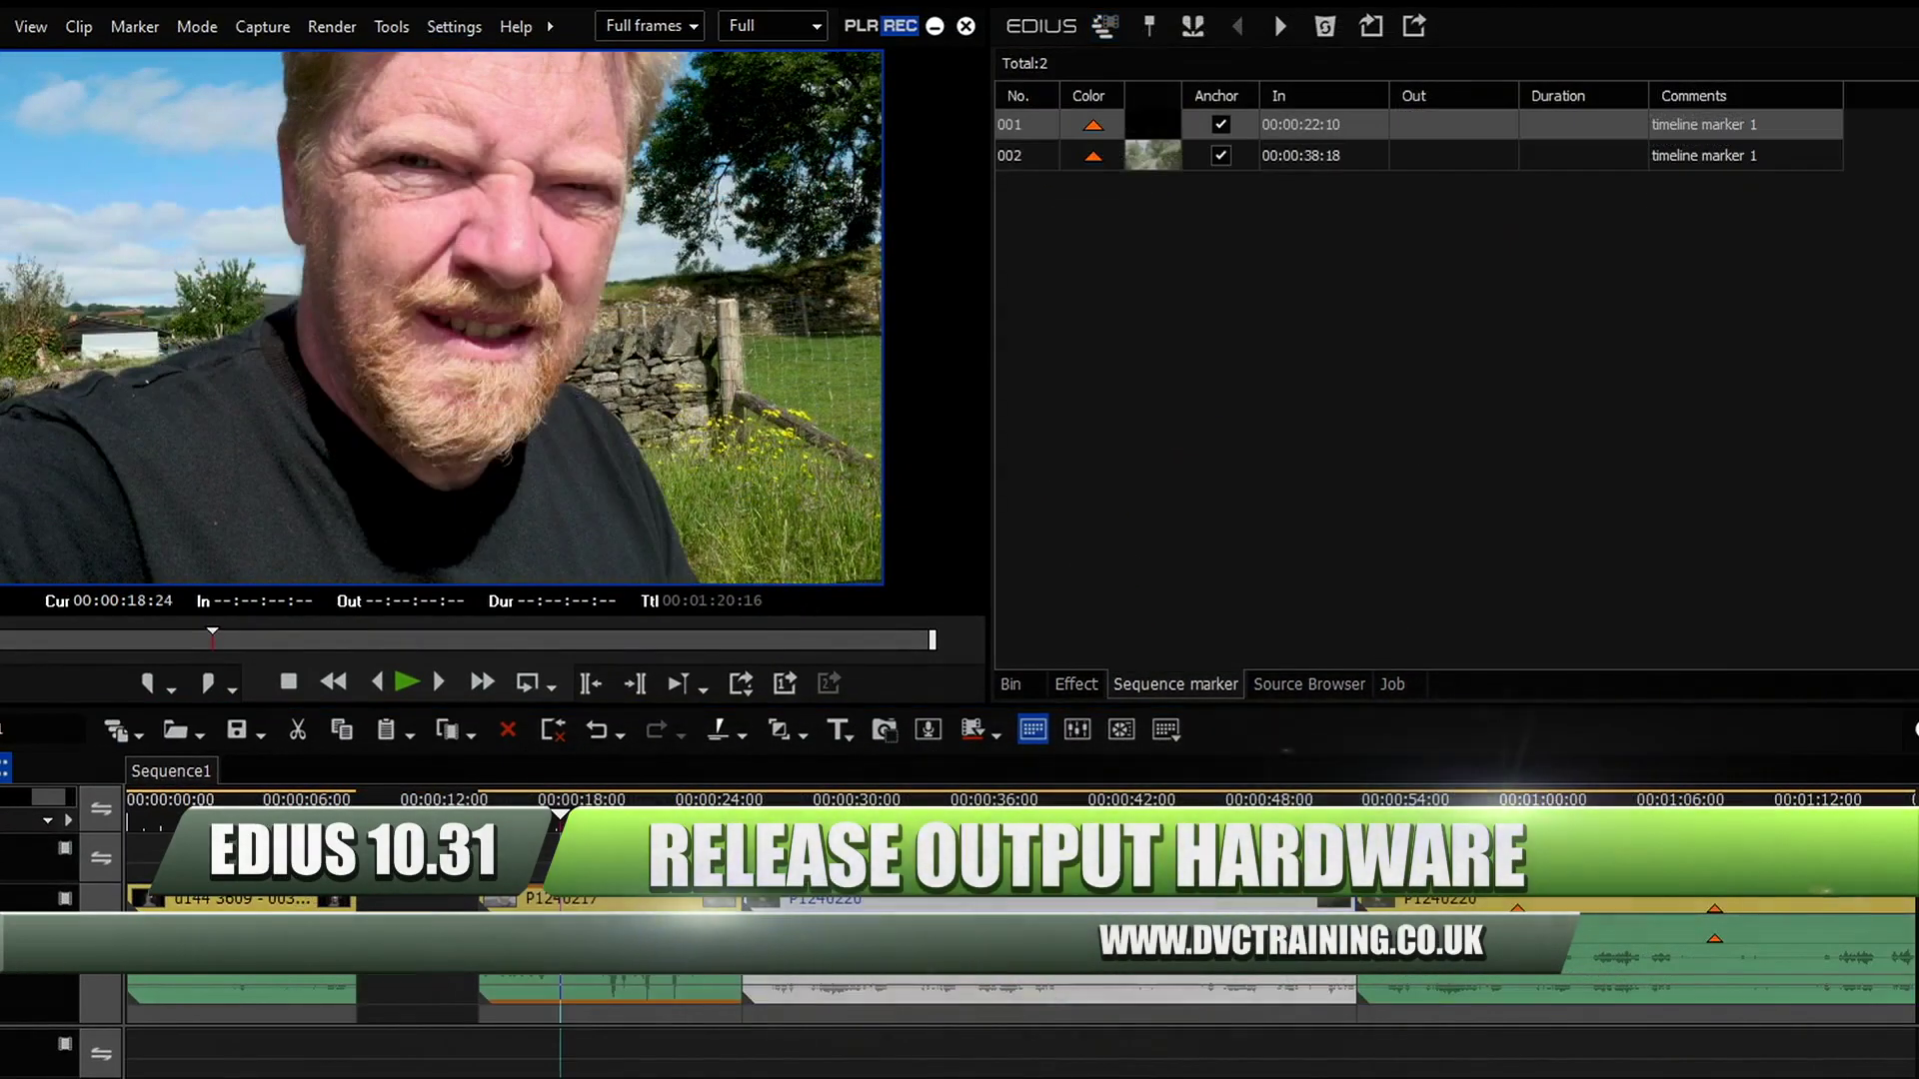
Step: Go to the Hardware > Preview Device page of System Settings
{"action": "left_click", "coordinate": [462, 28]}
{"action": "left_click", "coordinate": [472, 55]}
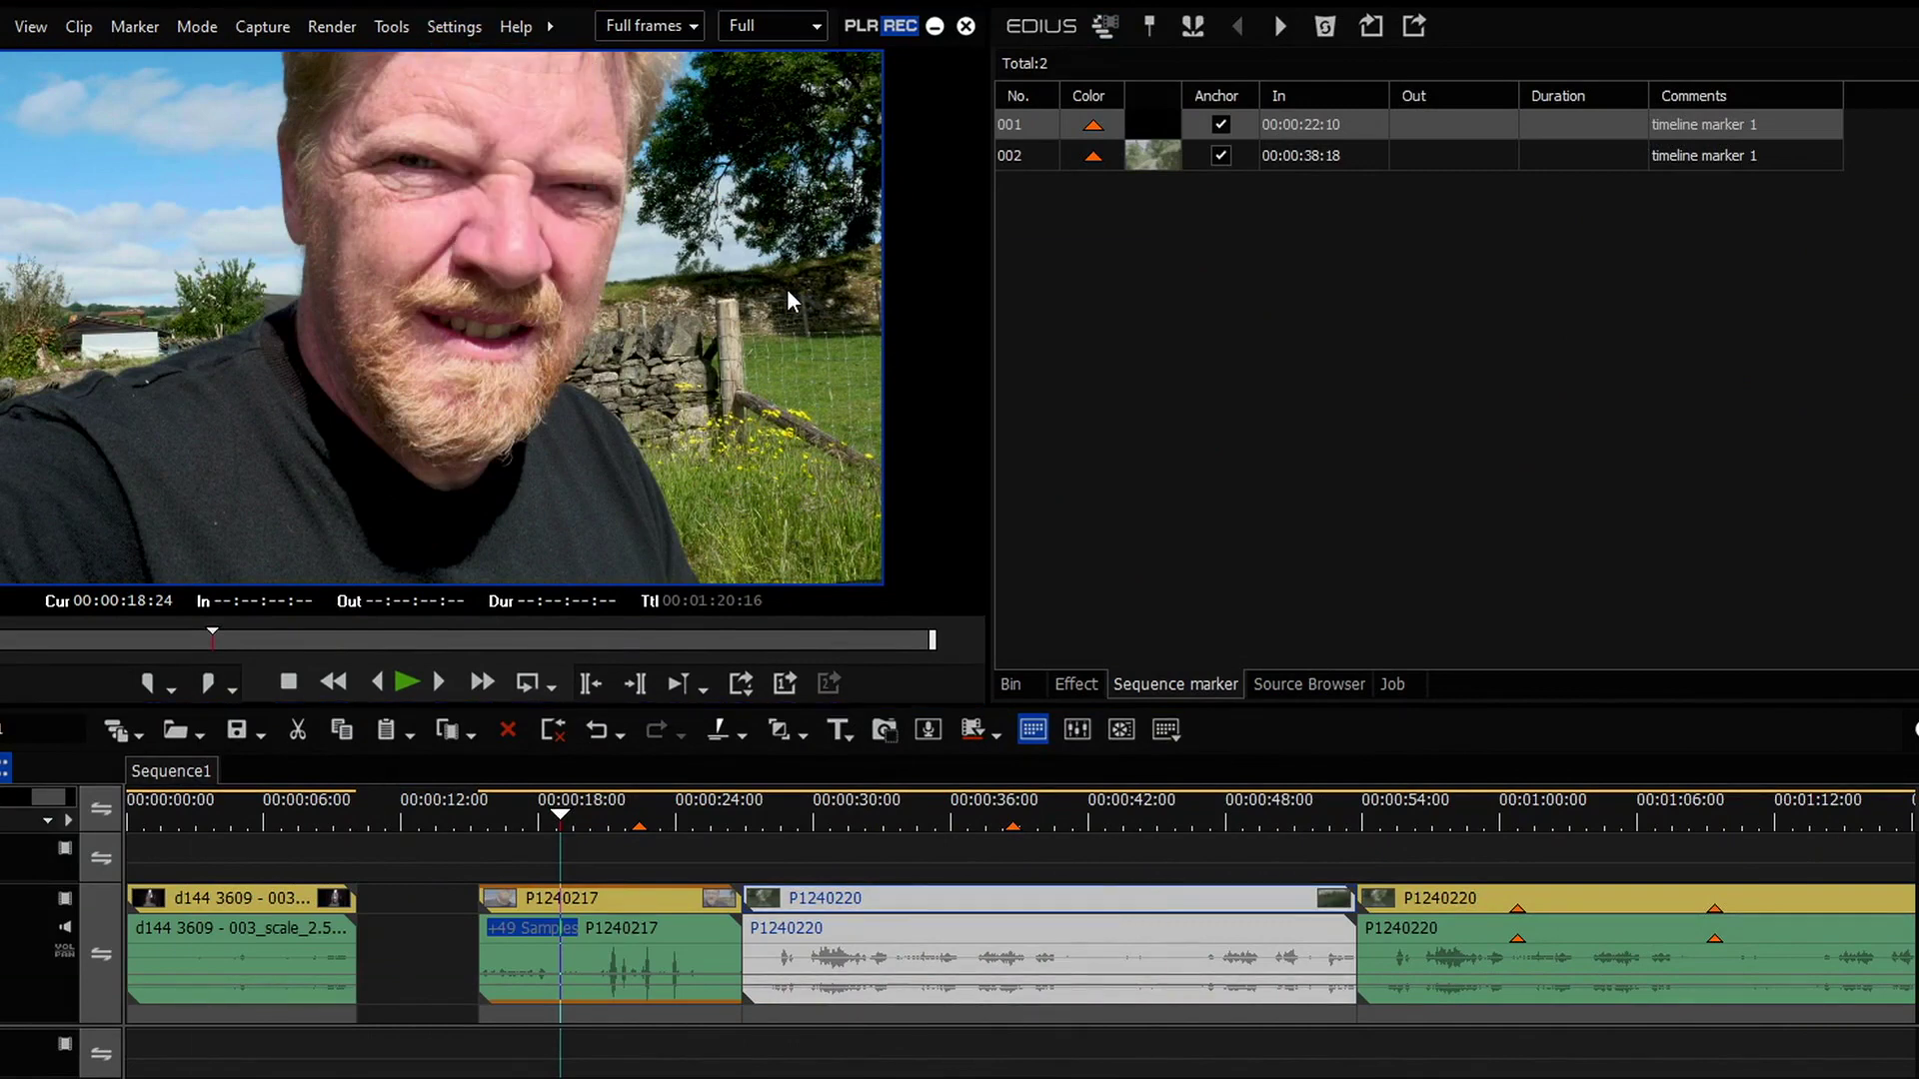
{"action": "left_click", "coordinate": [238, 351]}
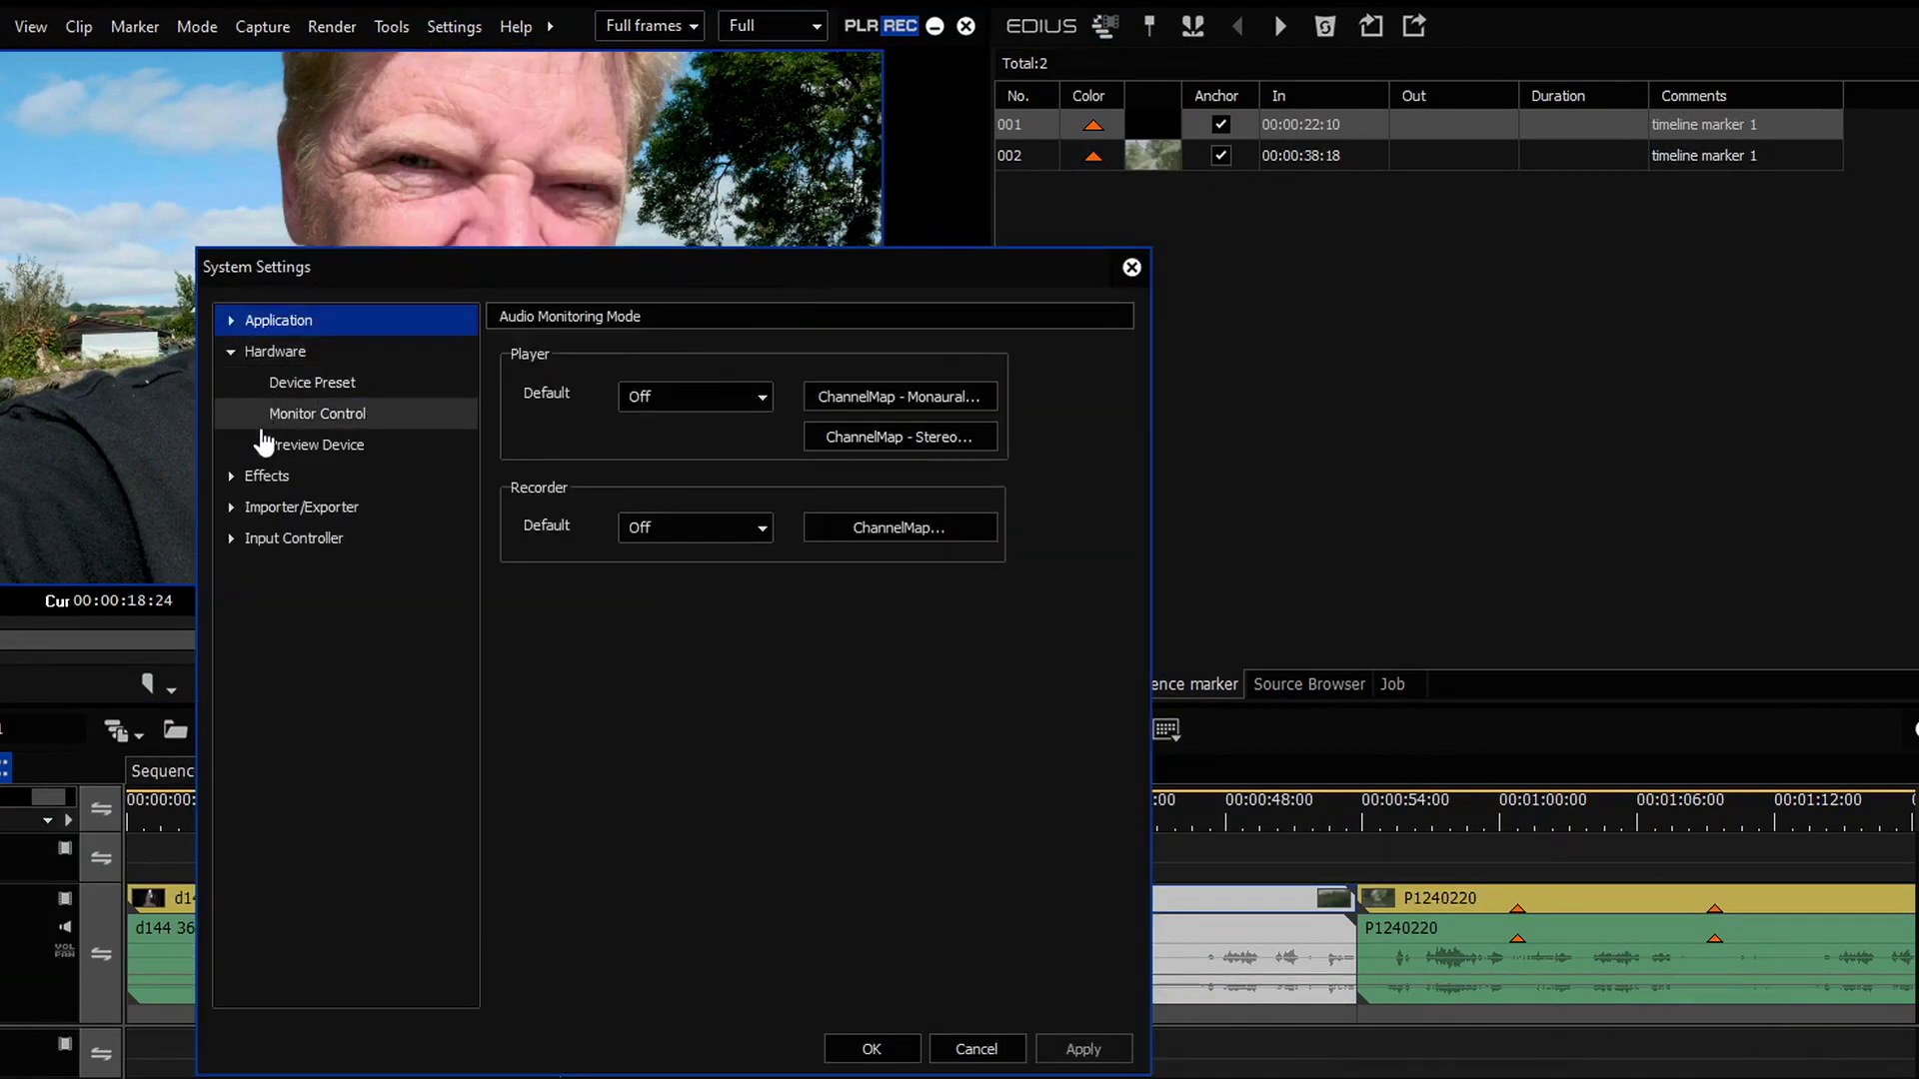
{"action": "left_click", "coordinate": [300, 413]}
{"action": "left_click", "coordinate": [277, 448]}
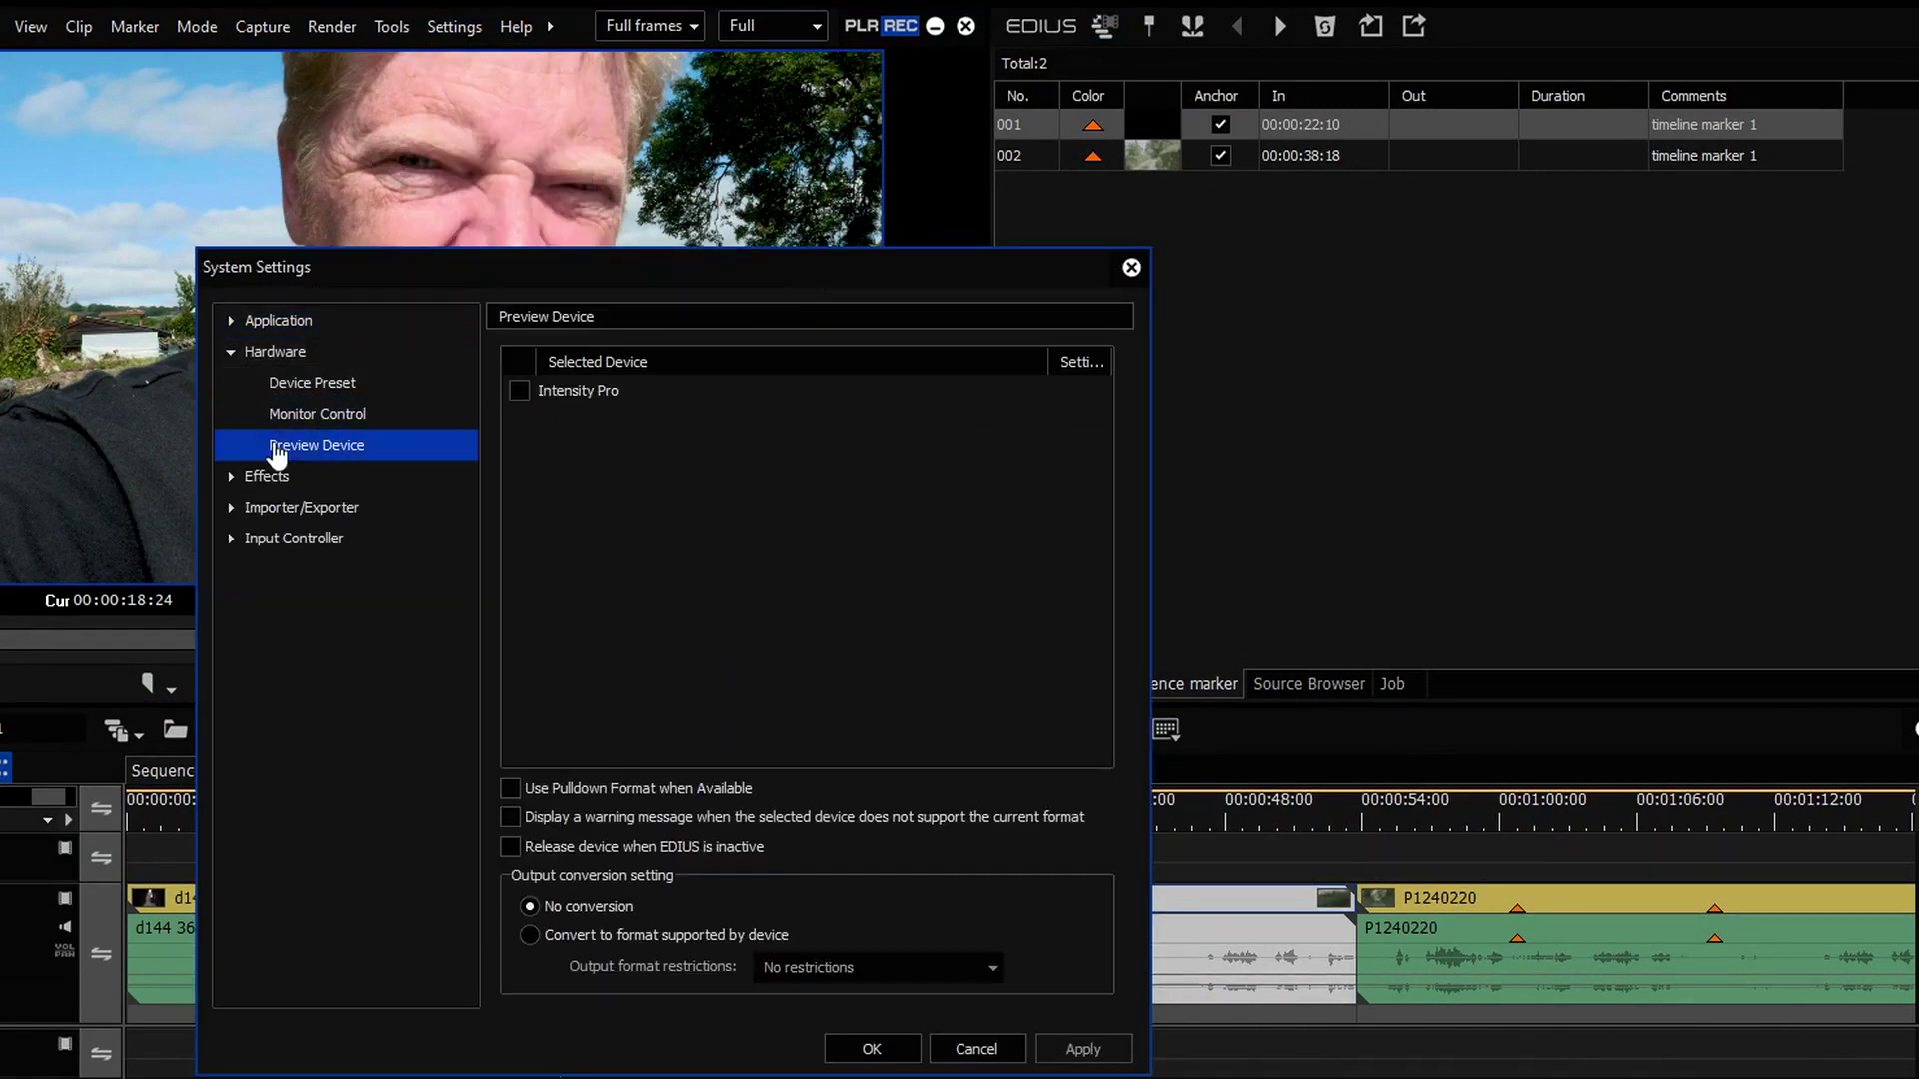
Step: Select Intensity Pro with 'Release device when EDIUS is inactive', apply, and minimize EDIUS
{"action": "left_click", "coordinate": [519, 390]}
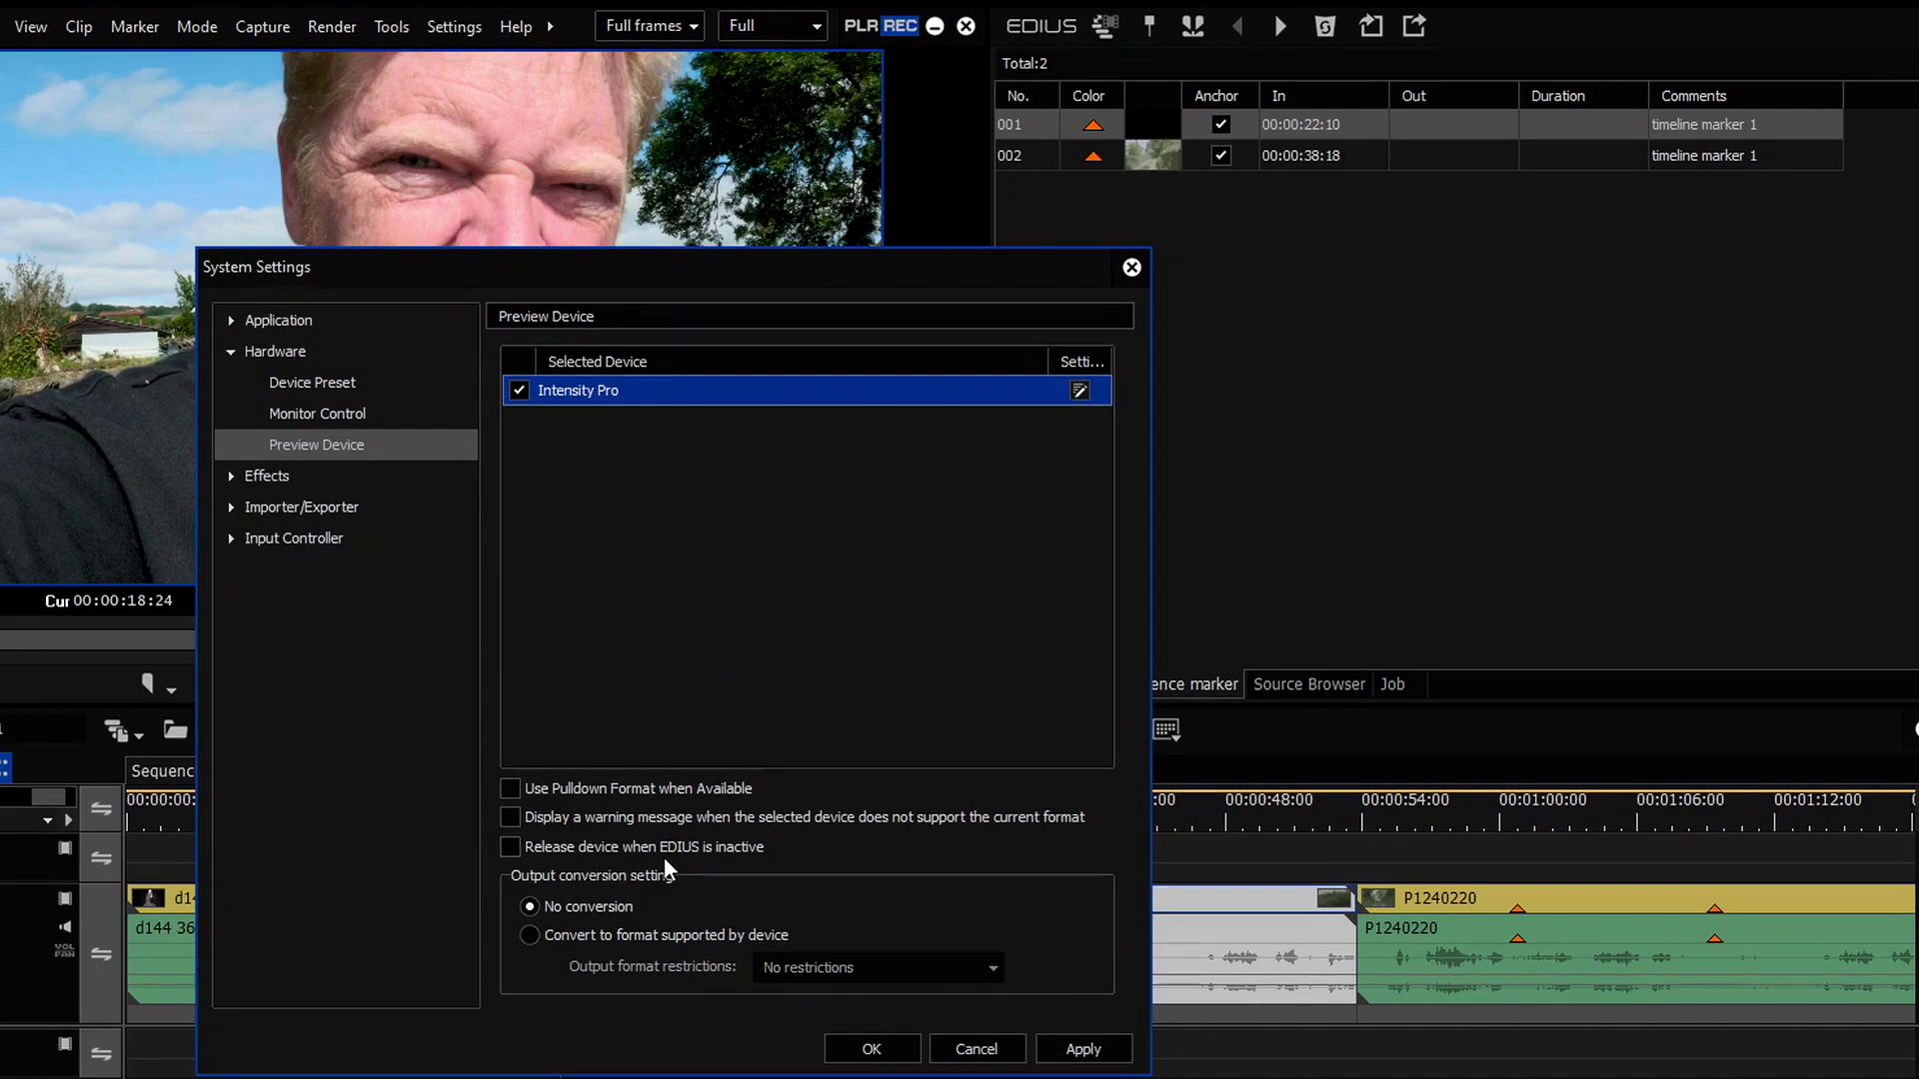
{"action": "left_click", "coordinate": [509, 846]}
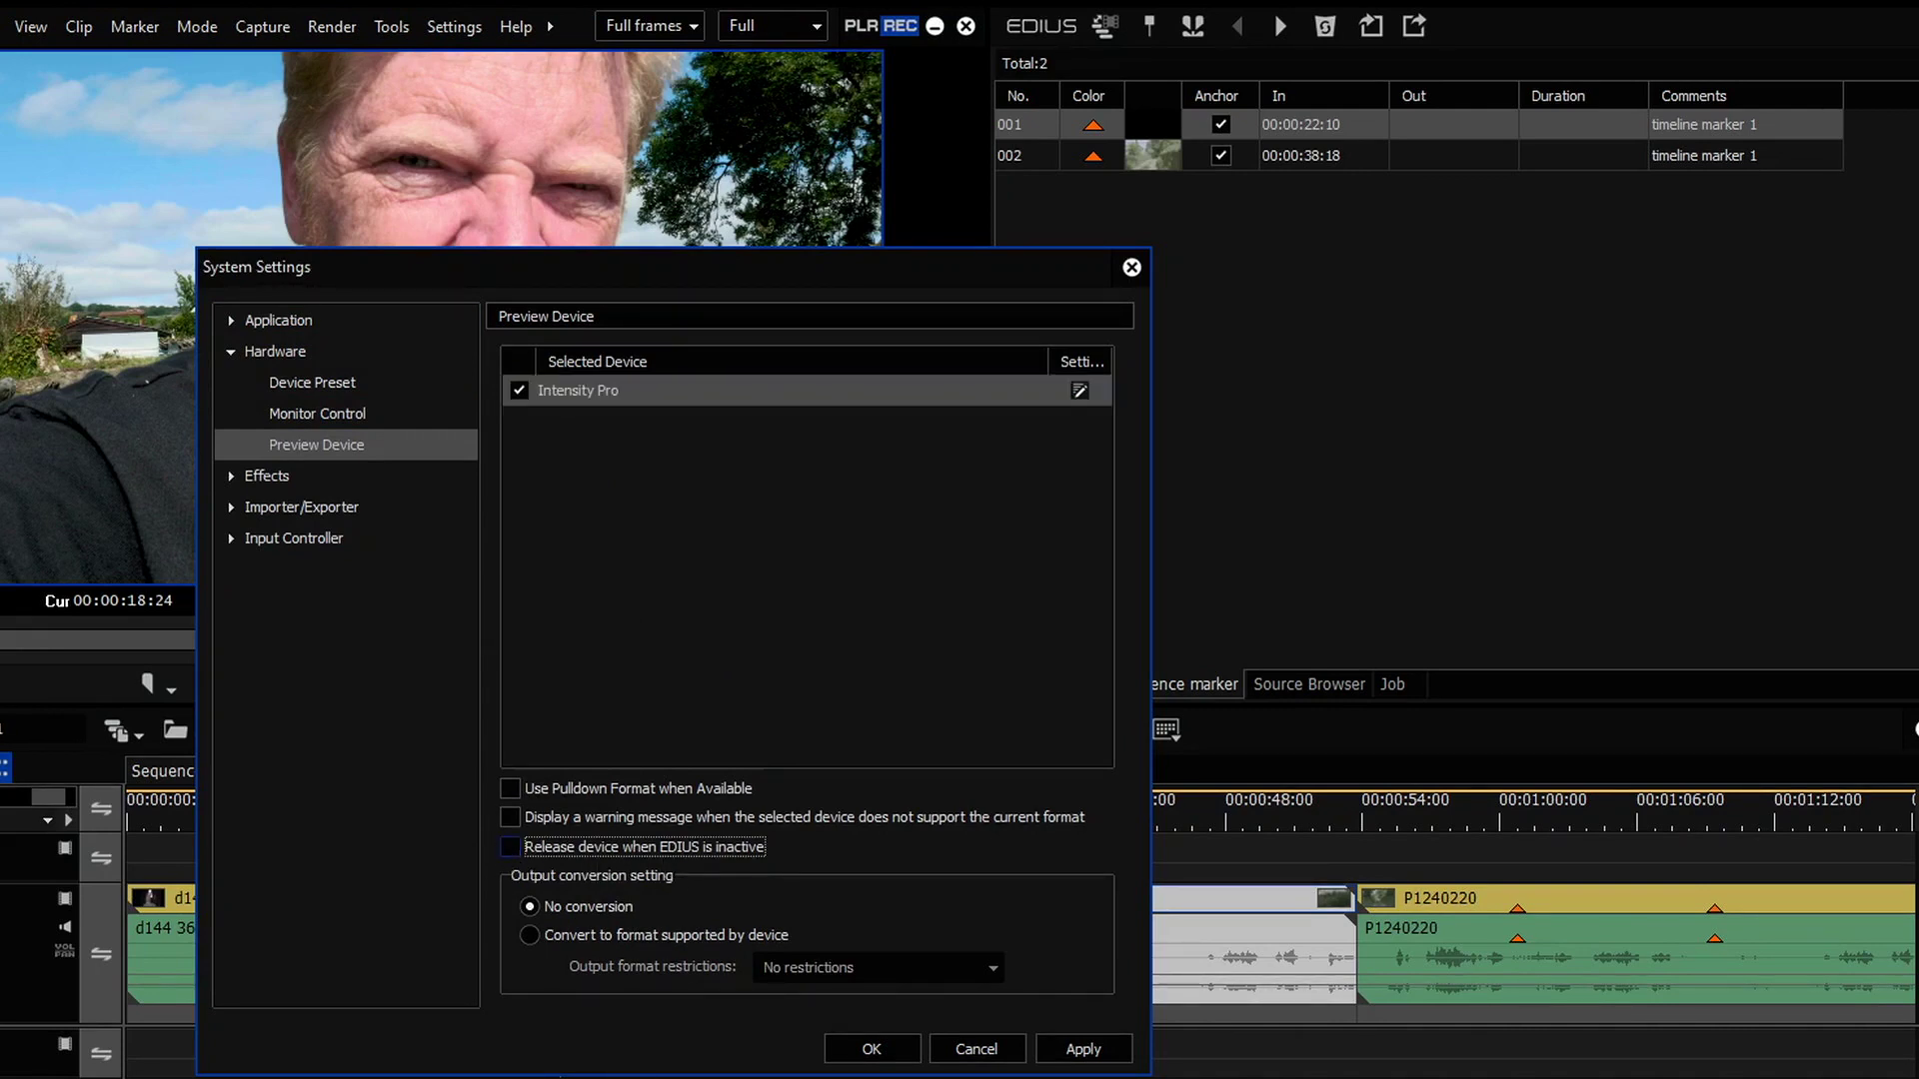
{"action": "left_click", "coordinate": [871, 1048]}
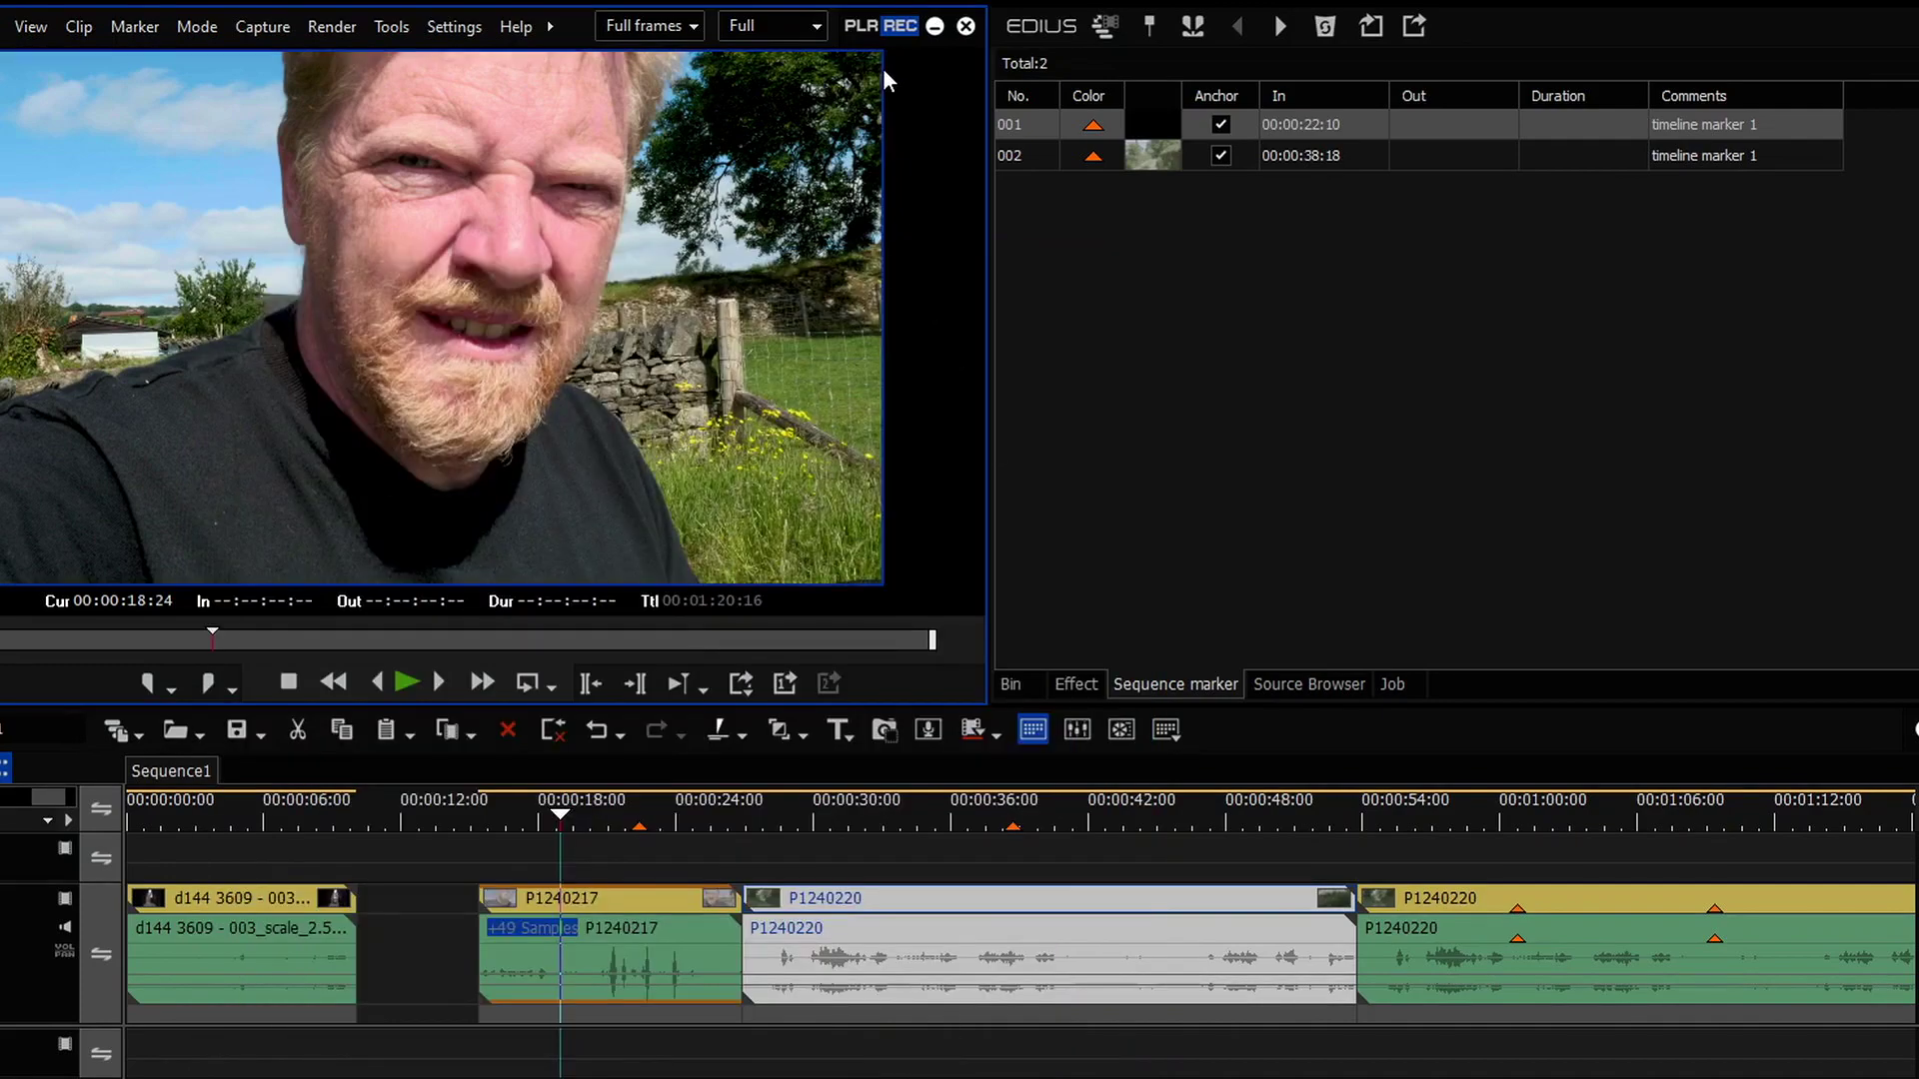
{"action": "left_click", "coordinate": [933, 26]}
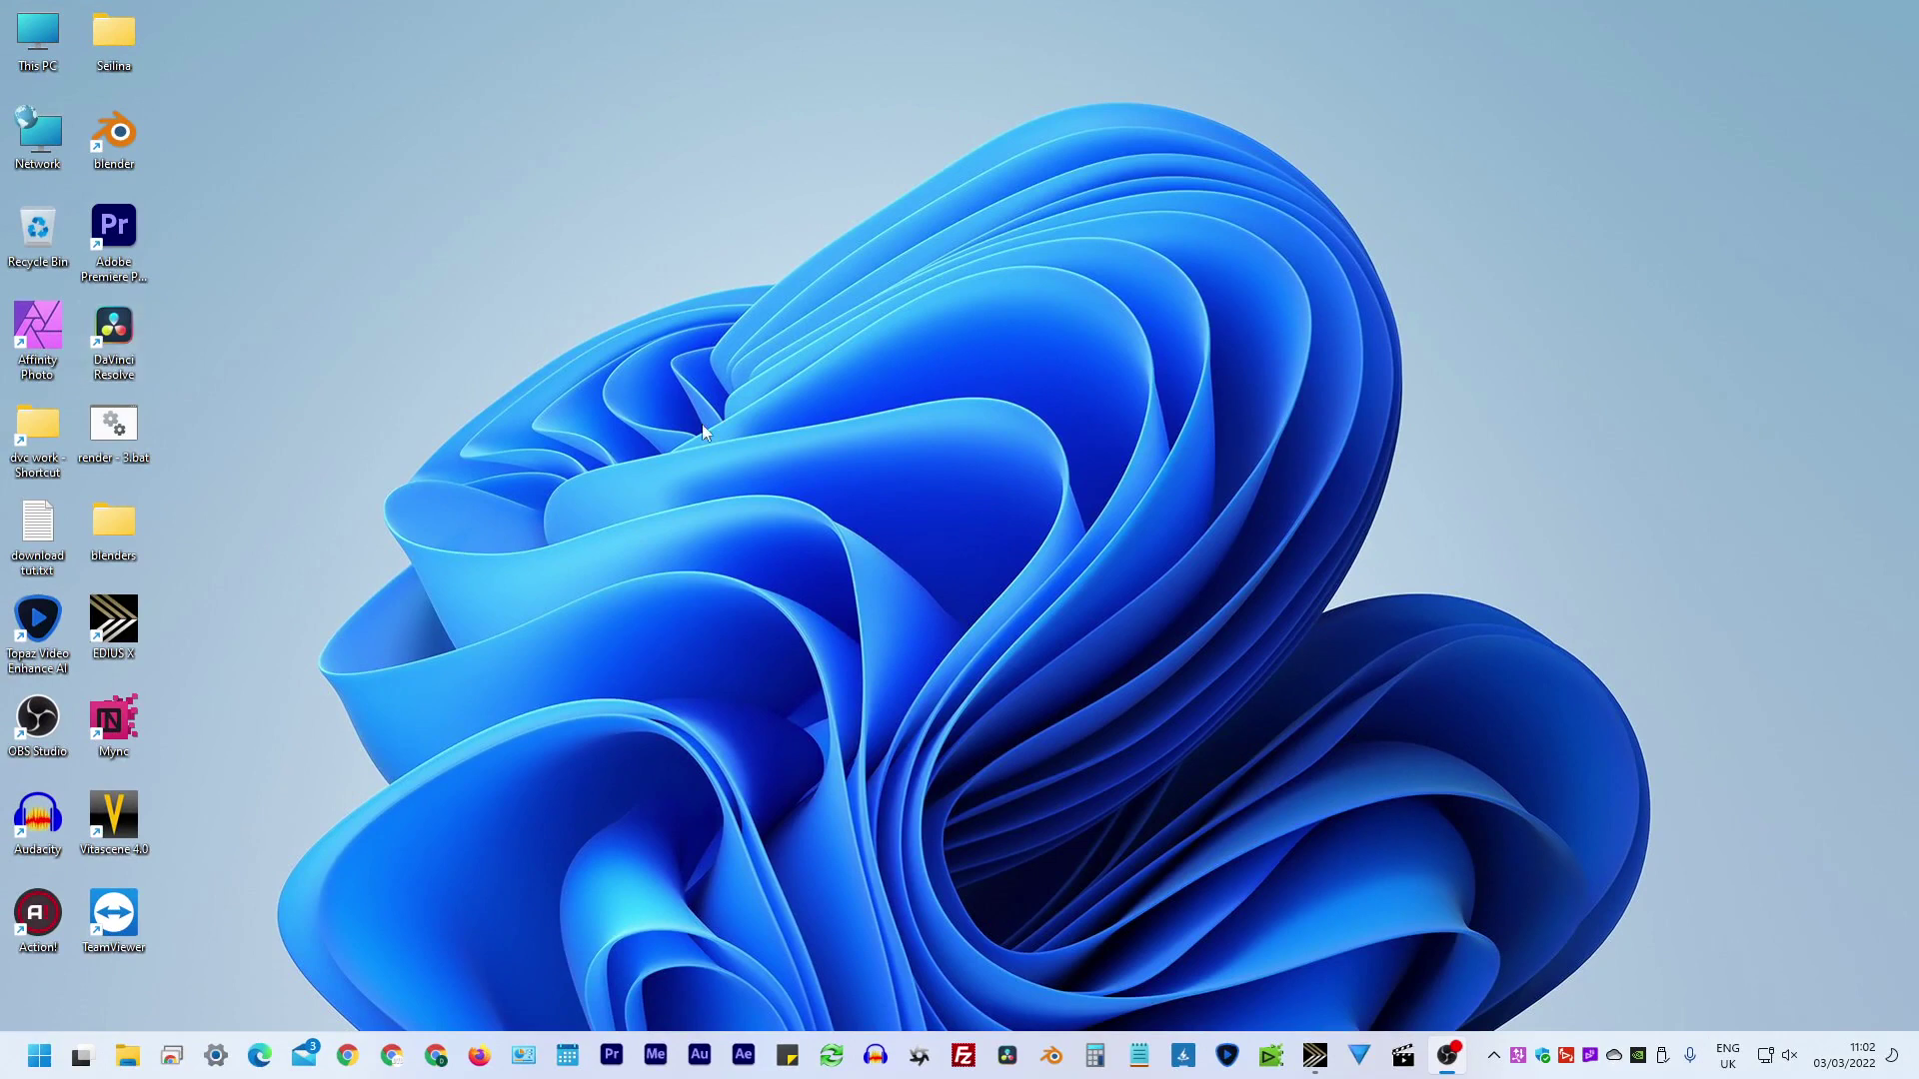
Step: Restore the minimized EDIUS X window from the taskbar
{"action": "left_click", "coordinate": [1316, 1063]}
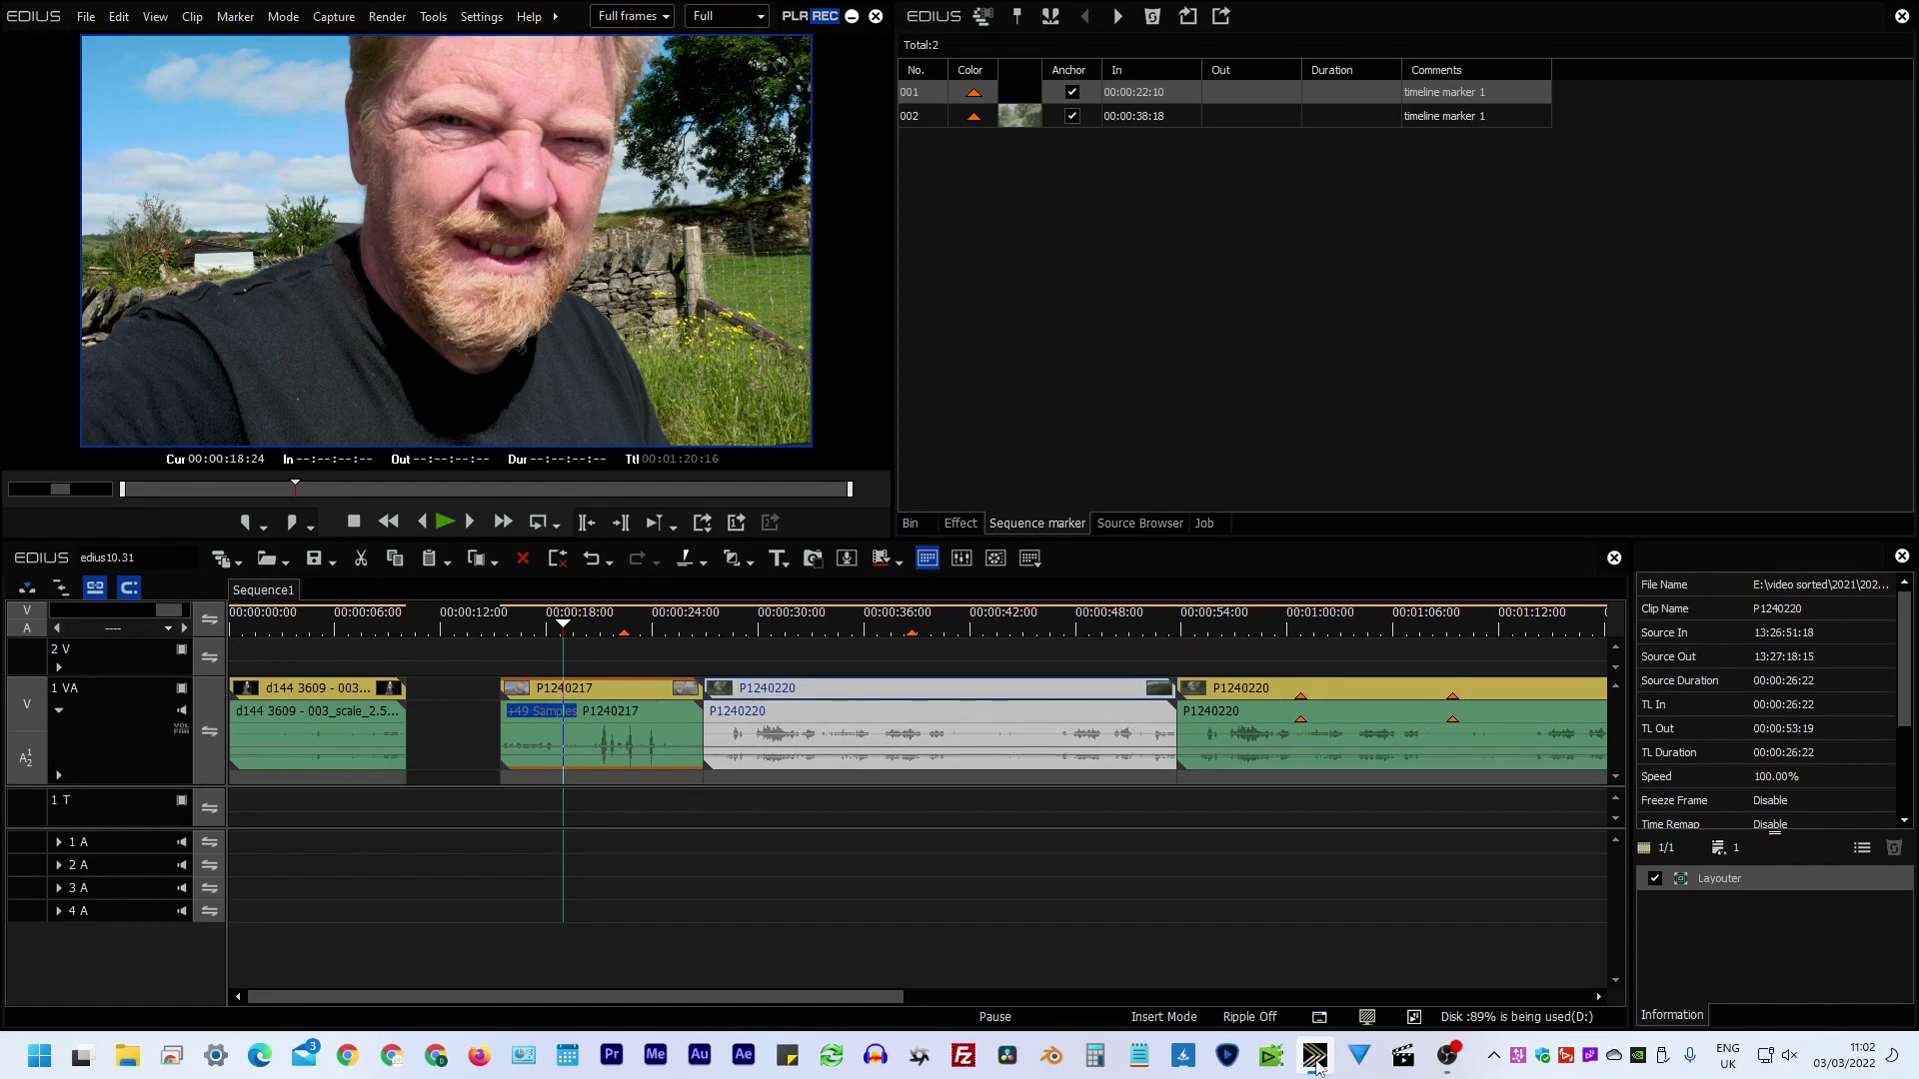
{"action": "left_click", "coordinate": [471, 18]}
{"action": "left_click", "coordinate": [511, 41]}
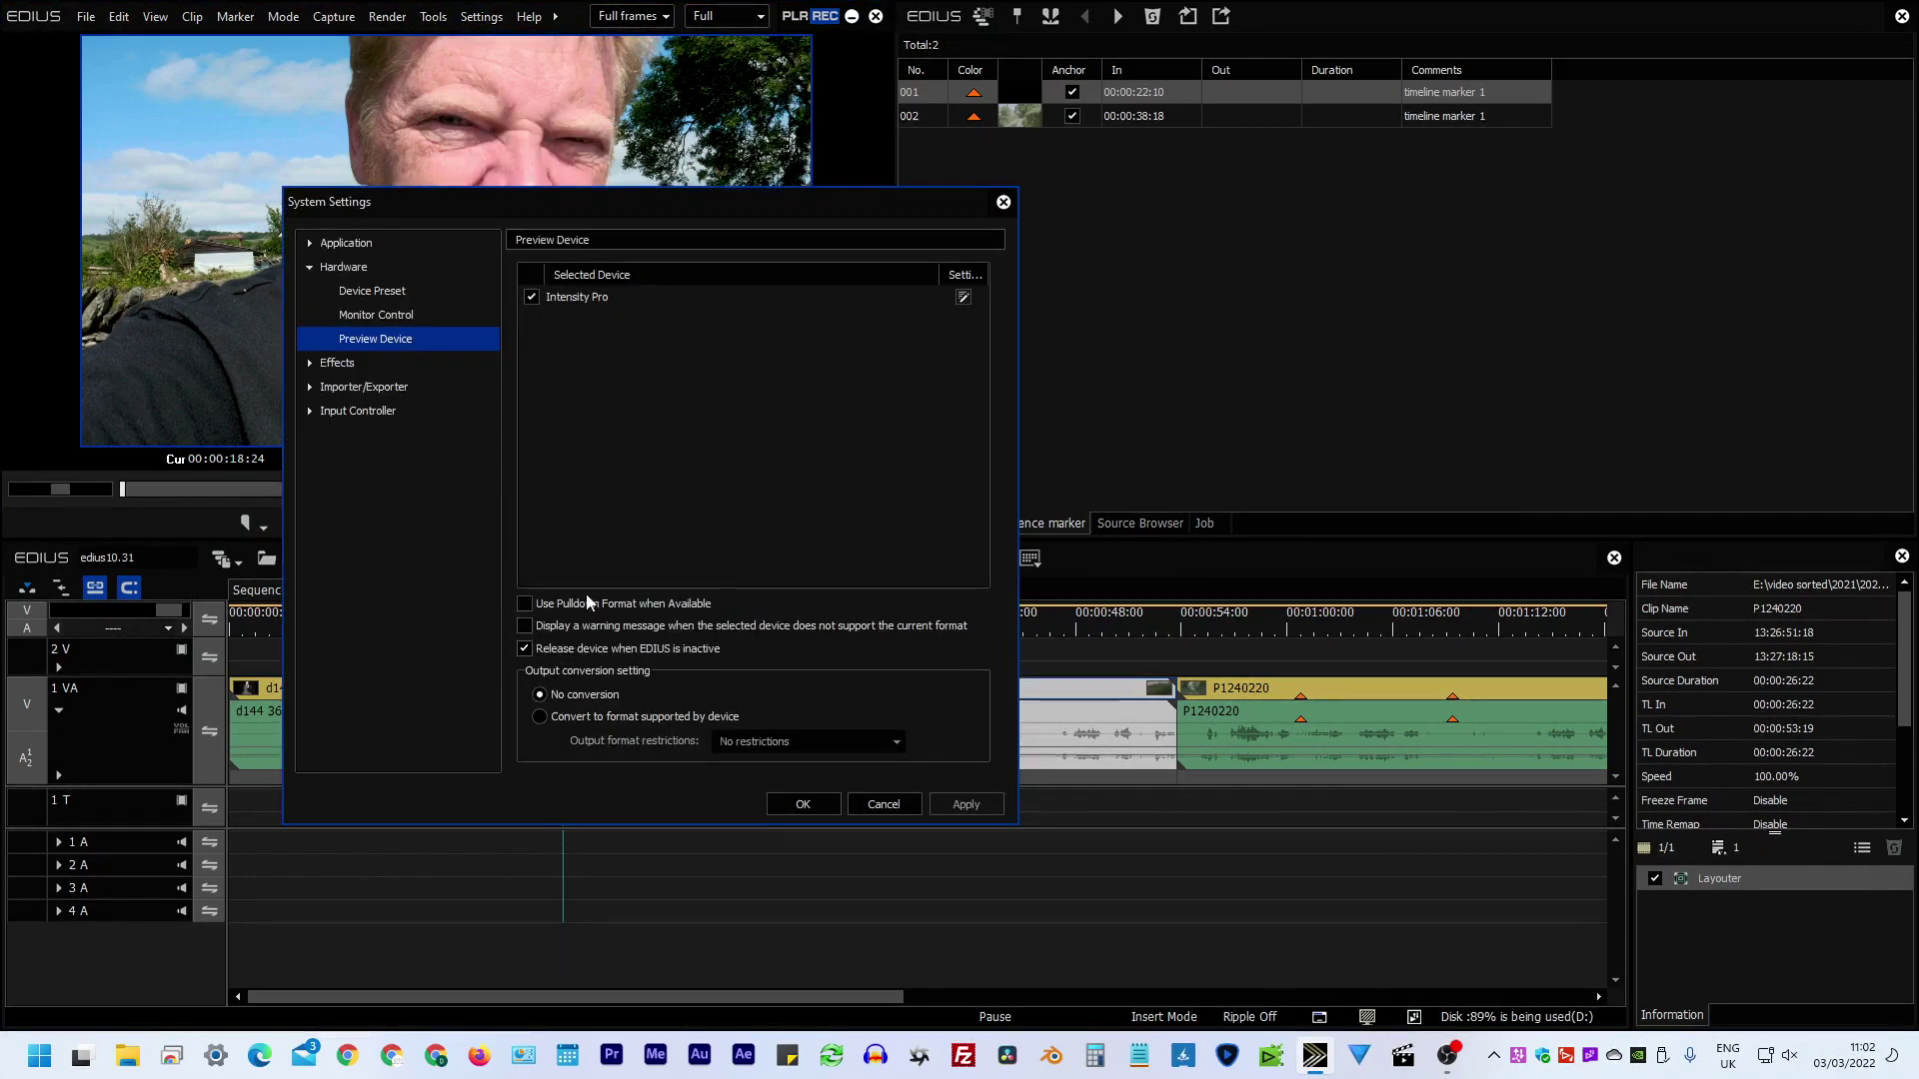
{"action": "left_click", "coordinate": [825, 810]}
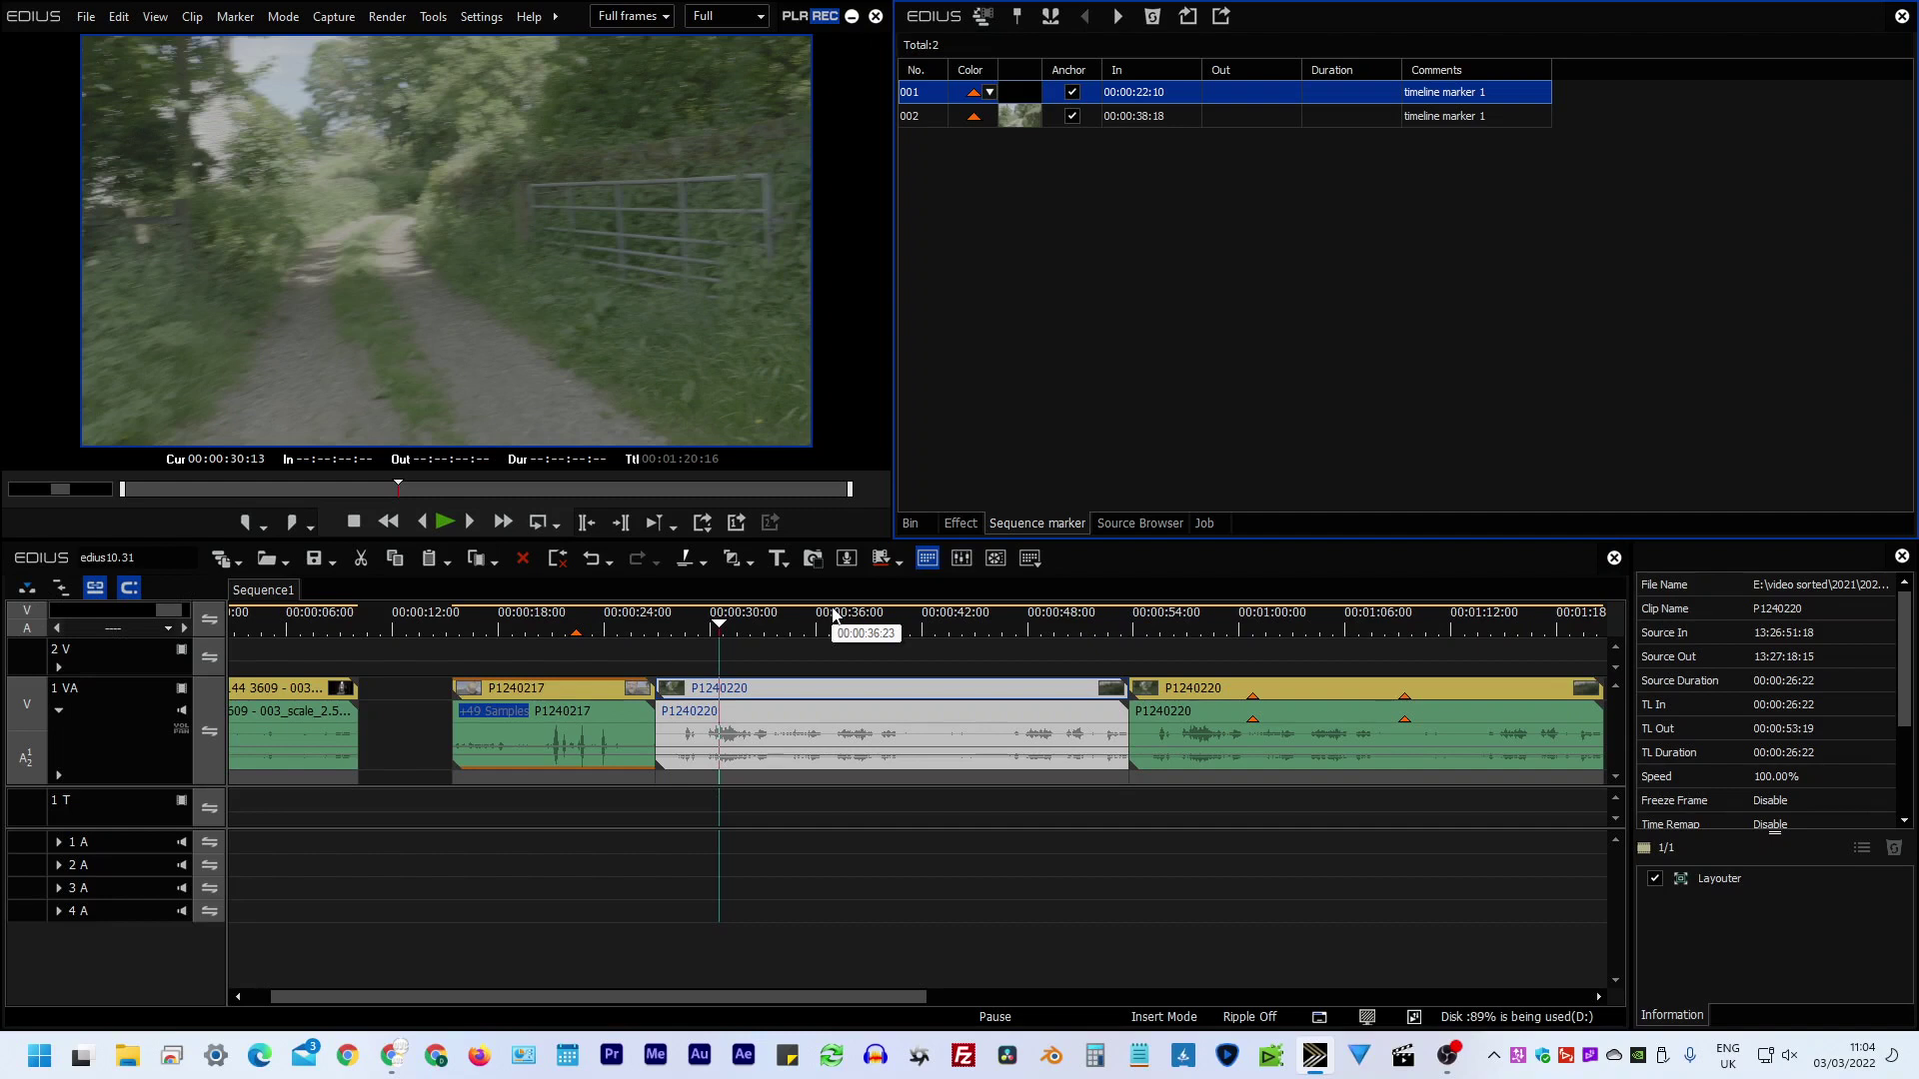
Step: Show the Job panel with Current Project Only unticked, listing jobs from all projects
{"action": "left_click", "coordinate": [1204, 523]}
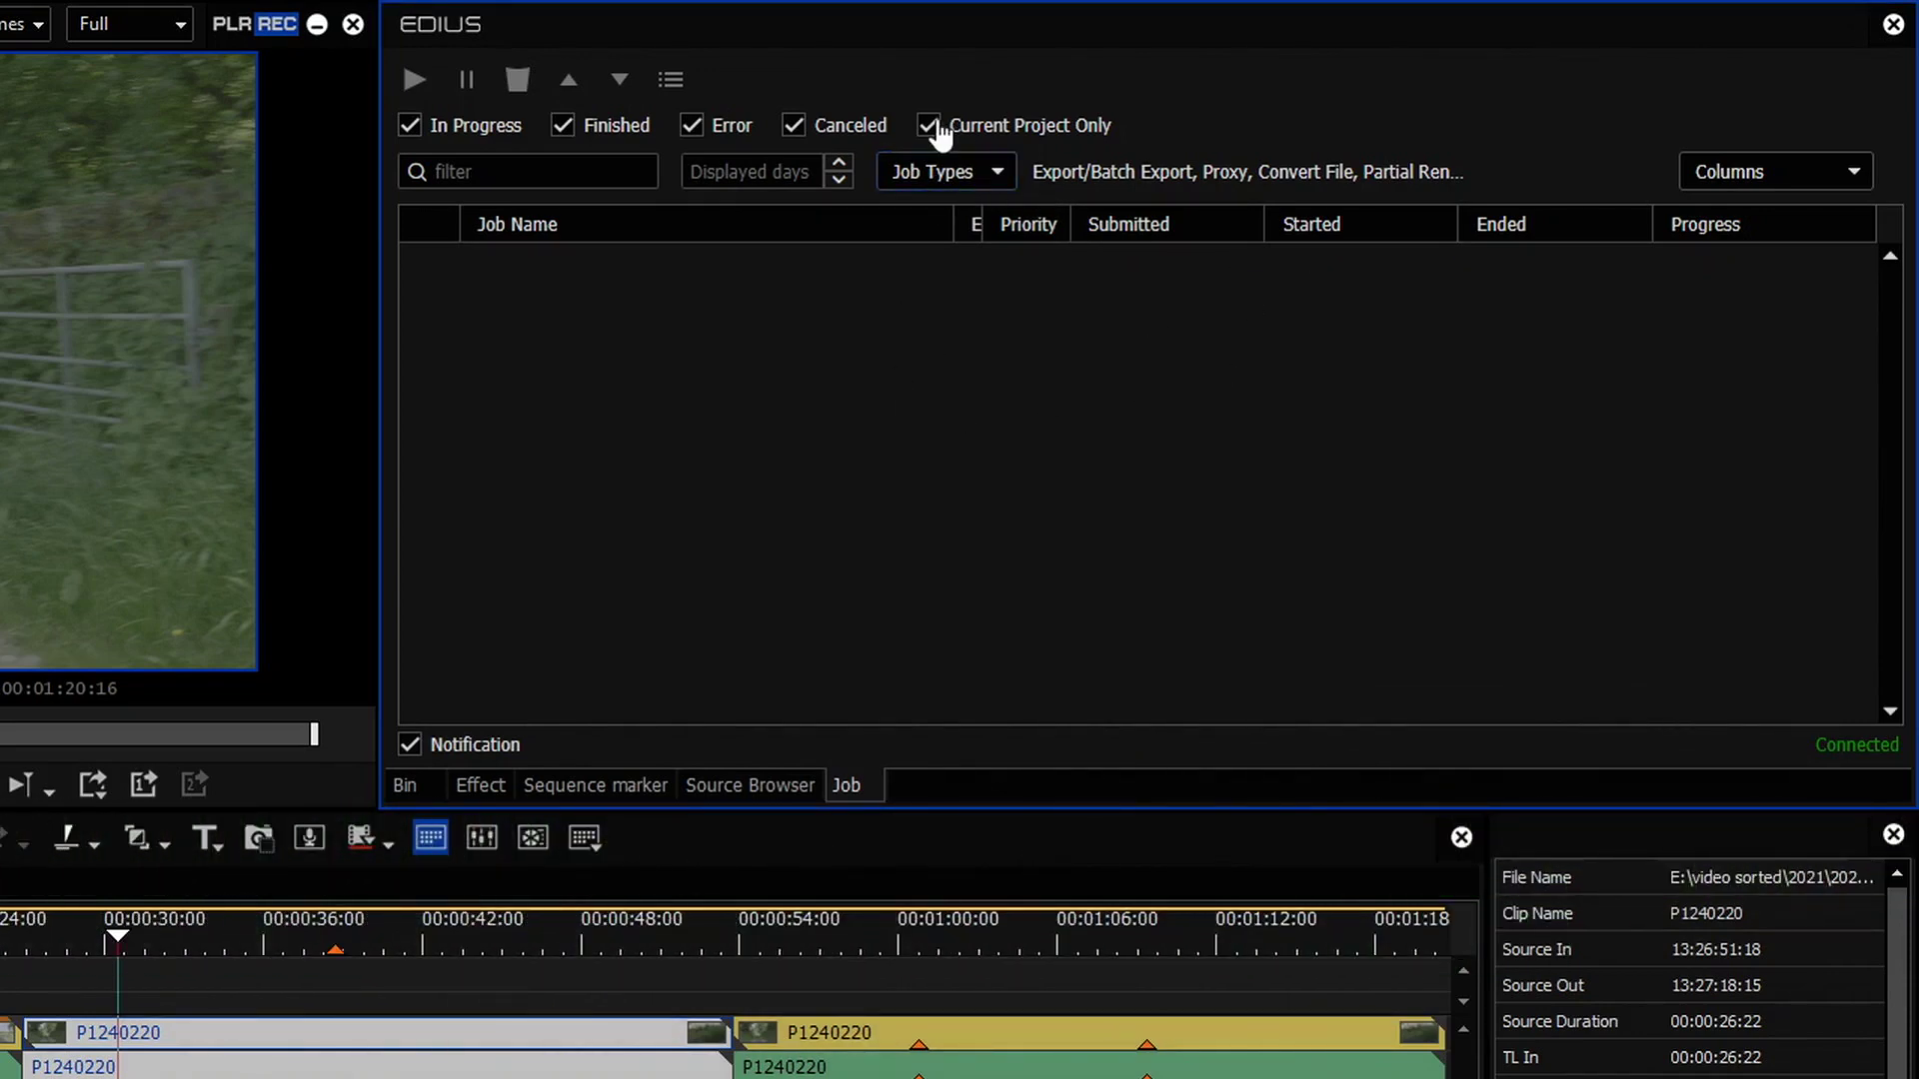
{"action": "left_click", "coordinate": [927, 126]}
{"action": "left_click", "coordinate": [927, 126]}
{"action": "left_click", "coordinate": [927, 126]}
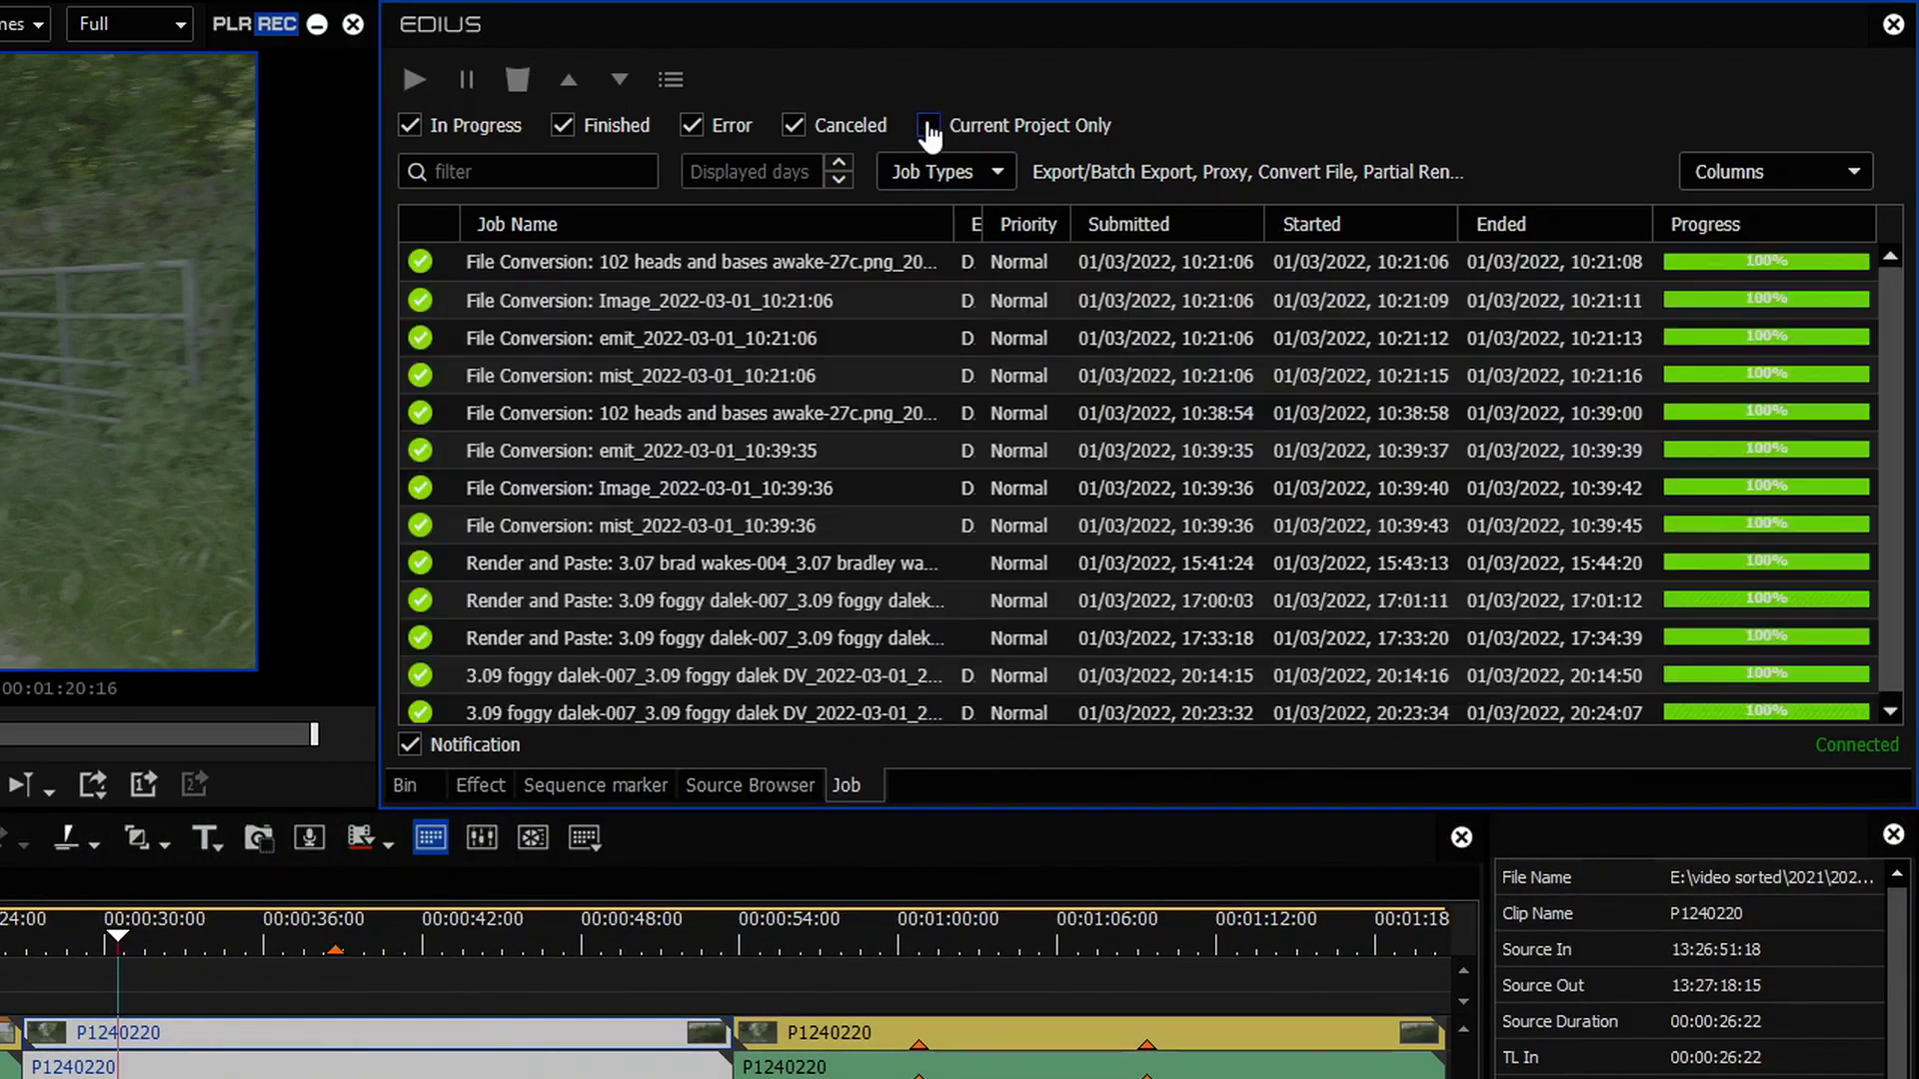
Step: Filter the job list by displayed days and set it to 2 days
{"action": "left_click", "coordinate": [840, 180]}
{"action": "left_click", "coordinate": [839, 165]}
{"action": "left_click", "coordinate": [839, 165]}
{"action": "left_click", "coordinate": [839, 165]}
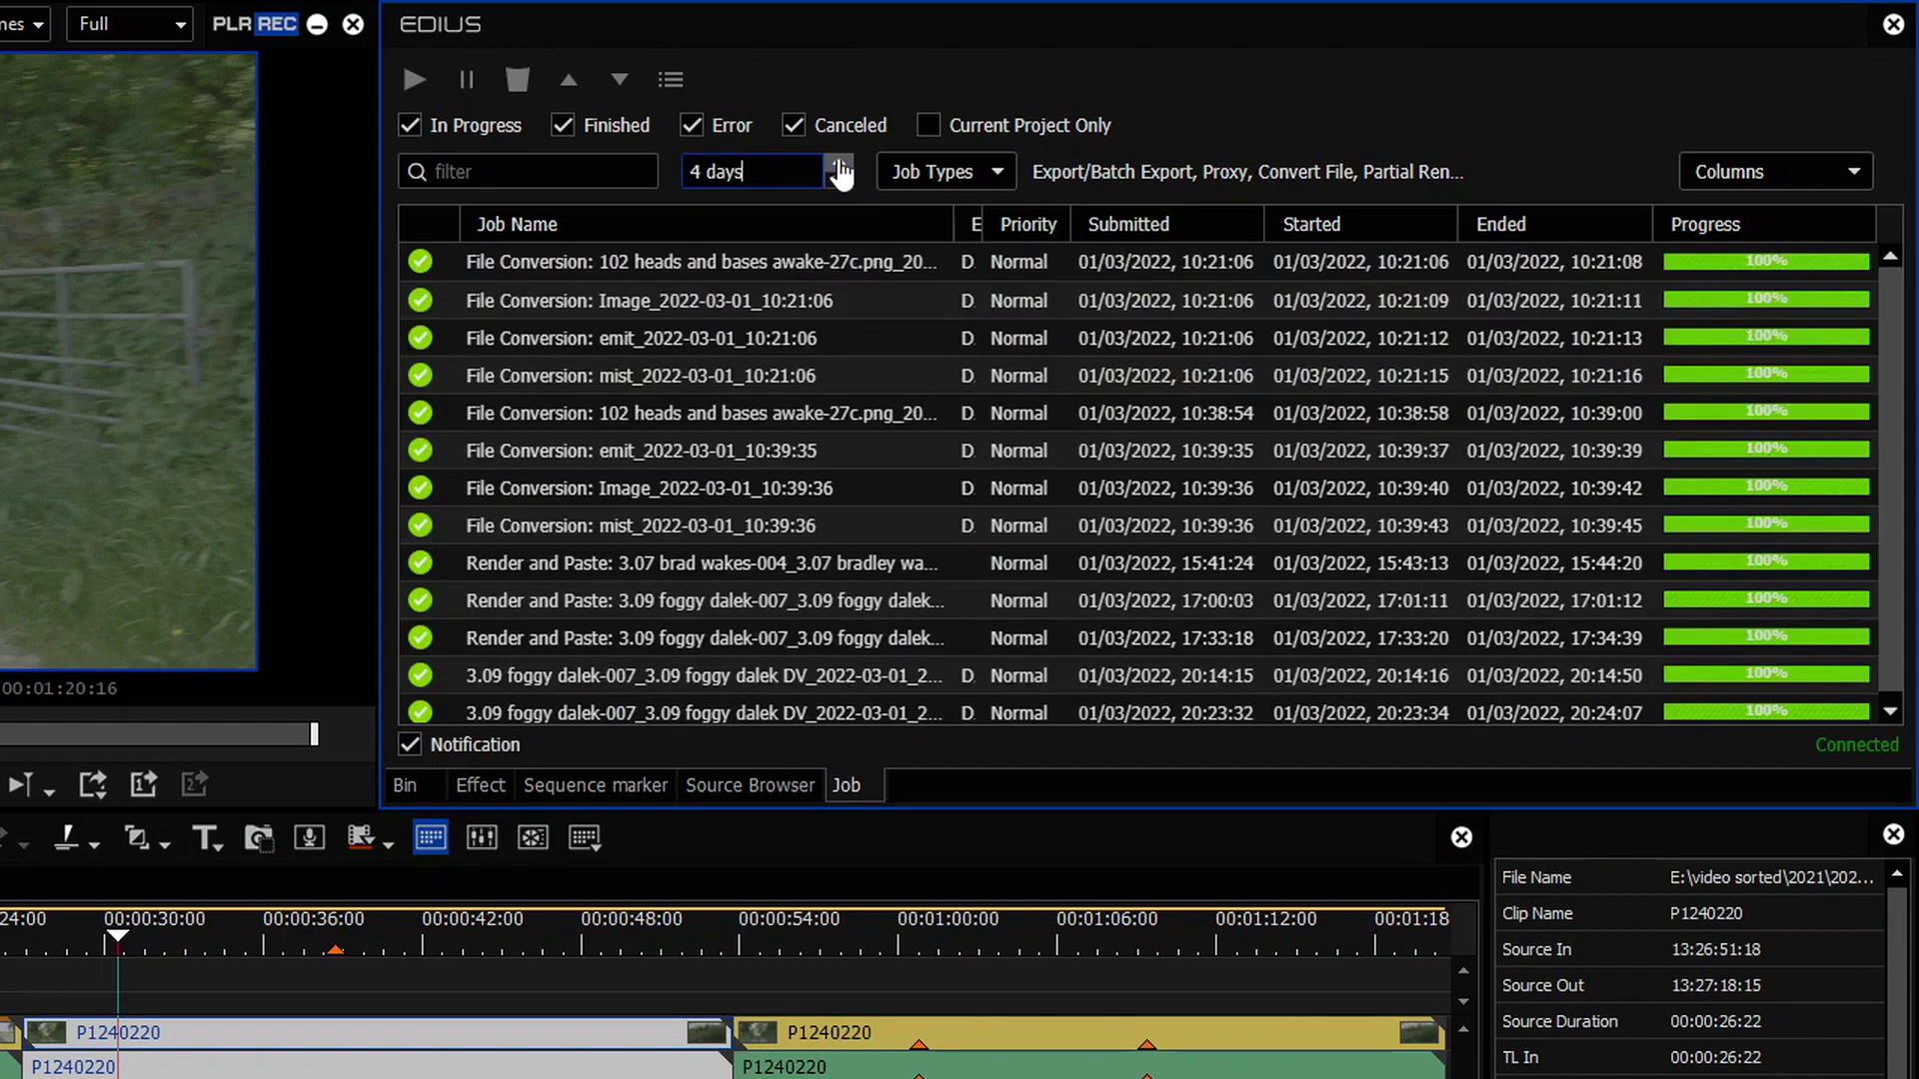
{"action": "left_click", "coordinate": [839, 182]}
{"action": "left_click", "coordinate": [839, 182]}
{"action": "left_click", "coordinate": [840, 164]}
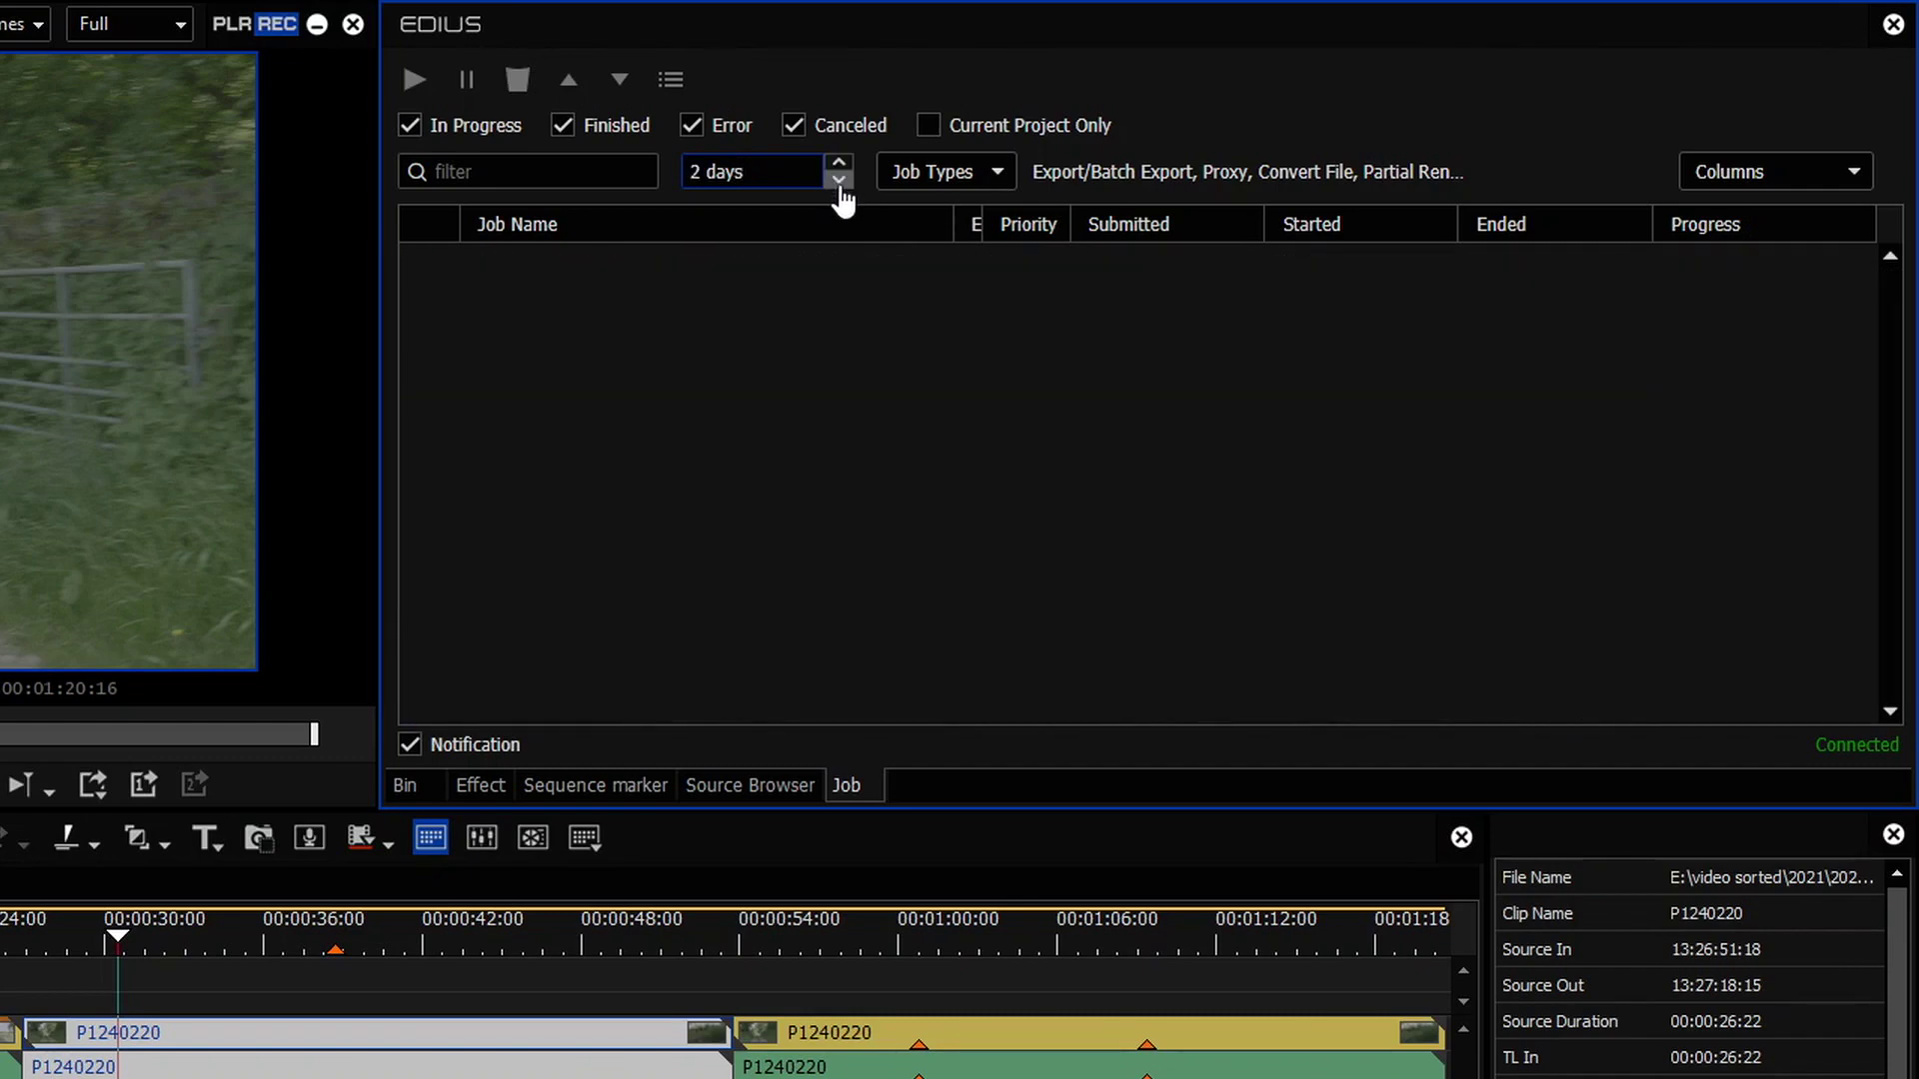
{"action": "left_click", "coordinate": [839, 164]}
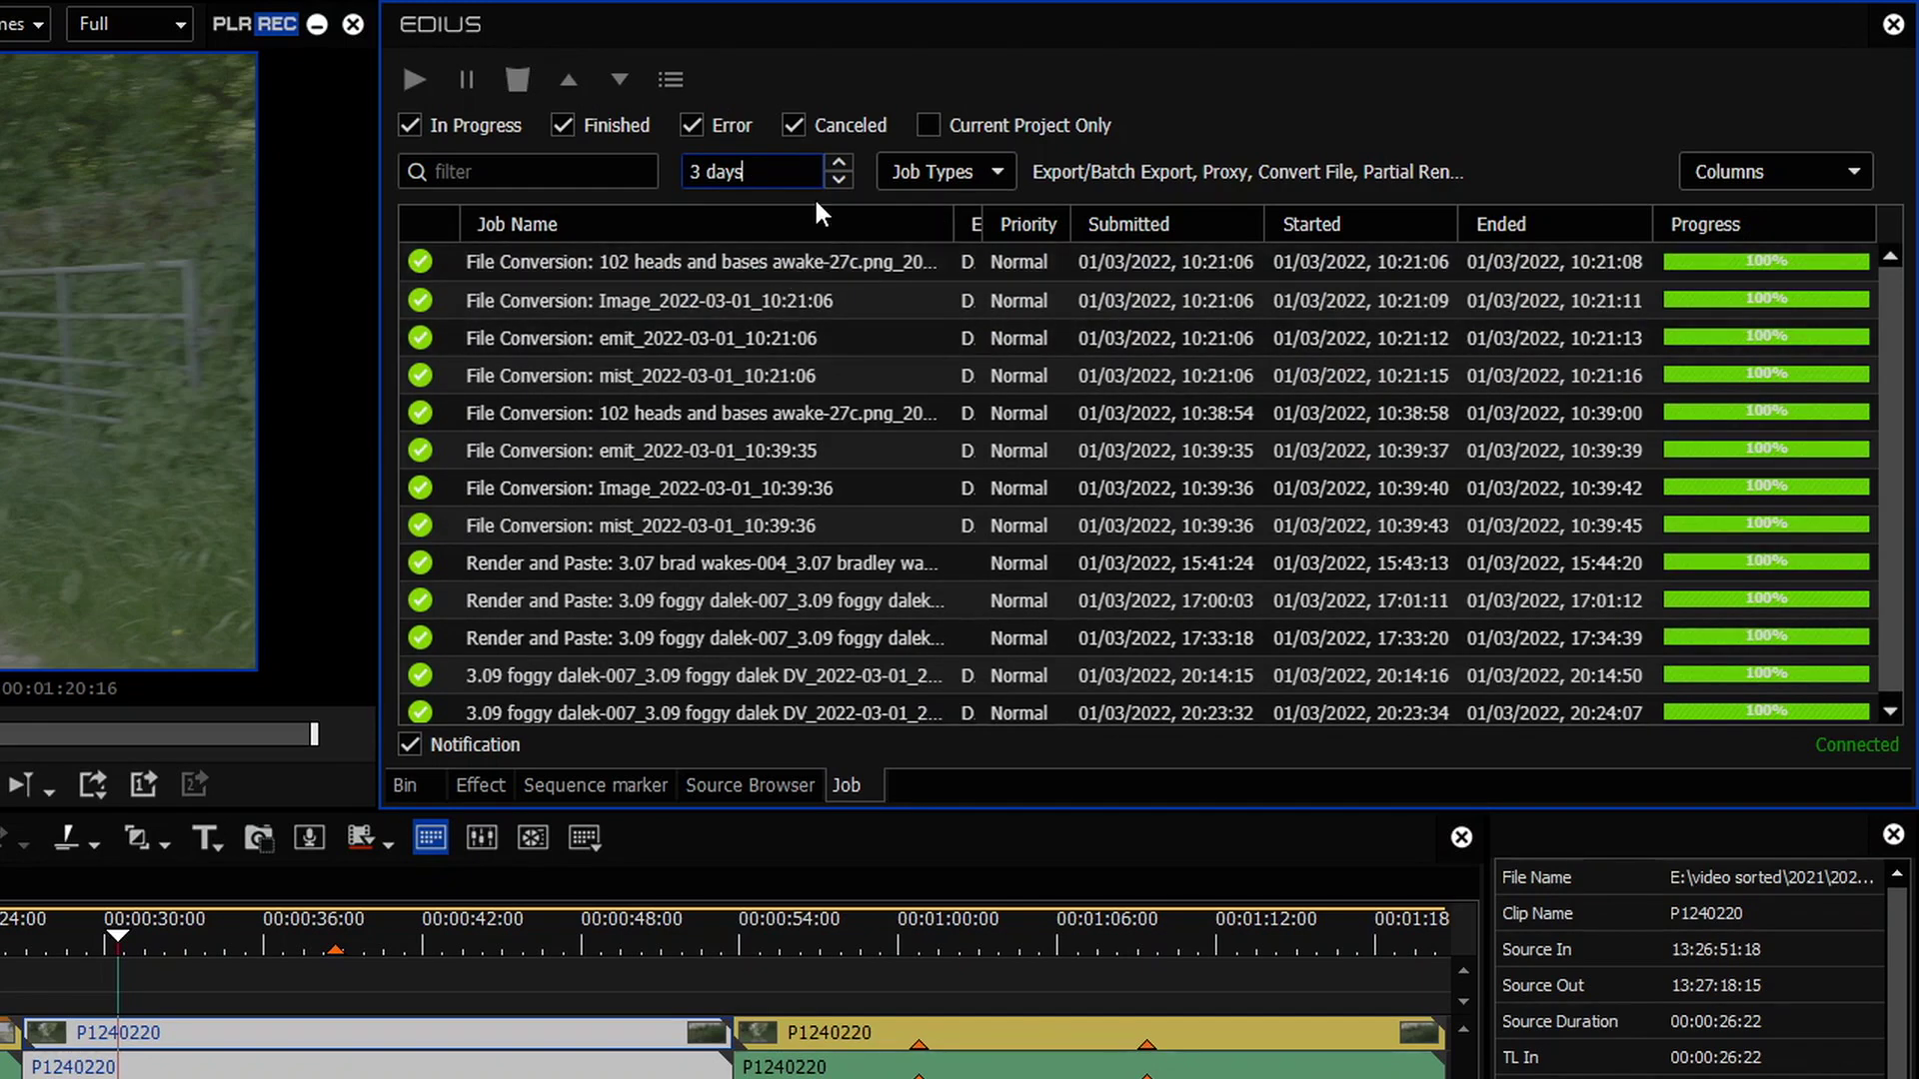
{"action": "left_click", "coordinate": [840, 182]}
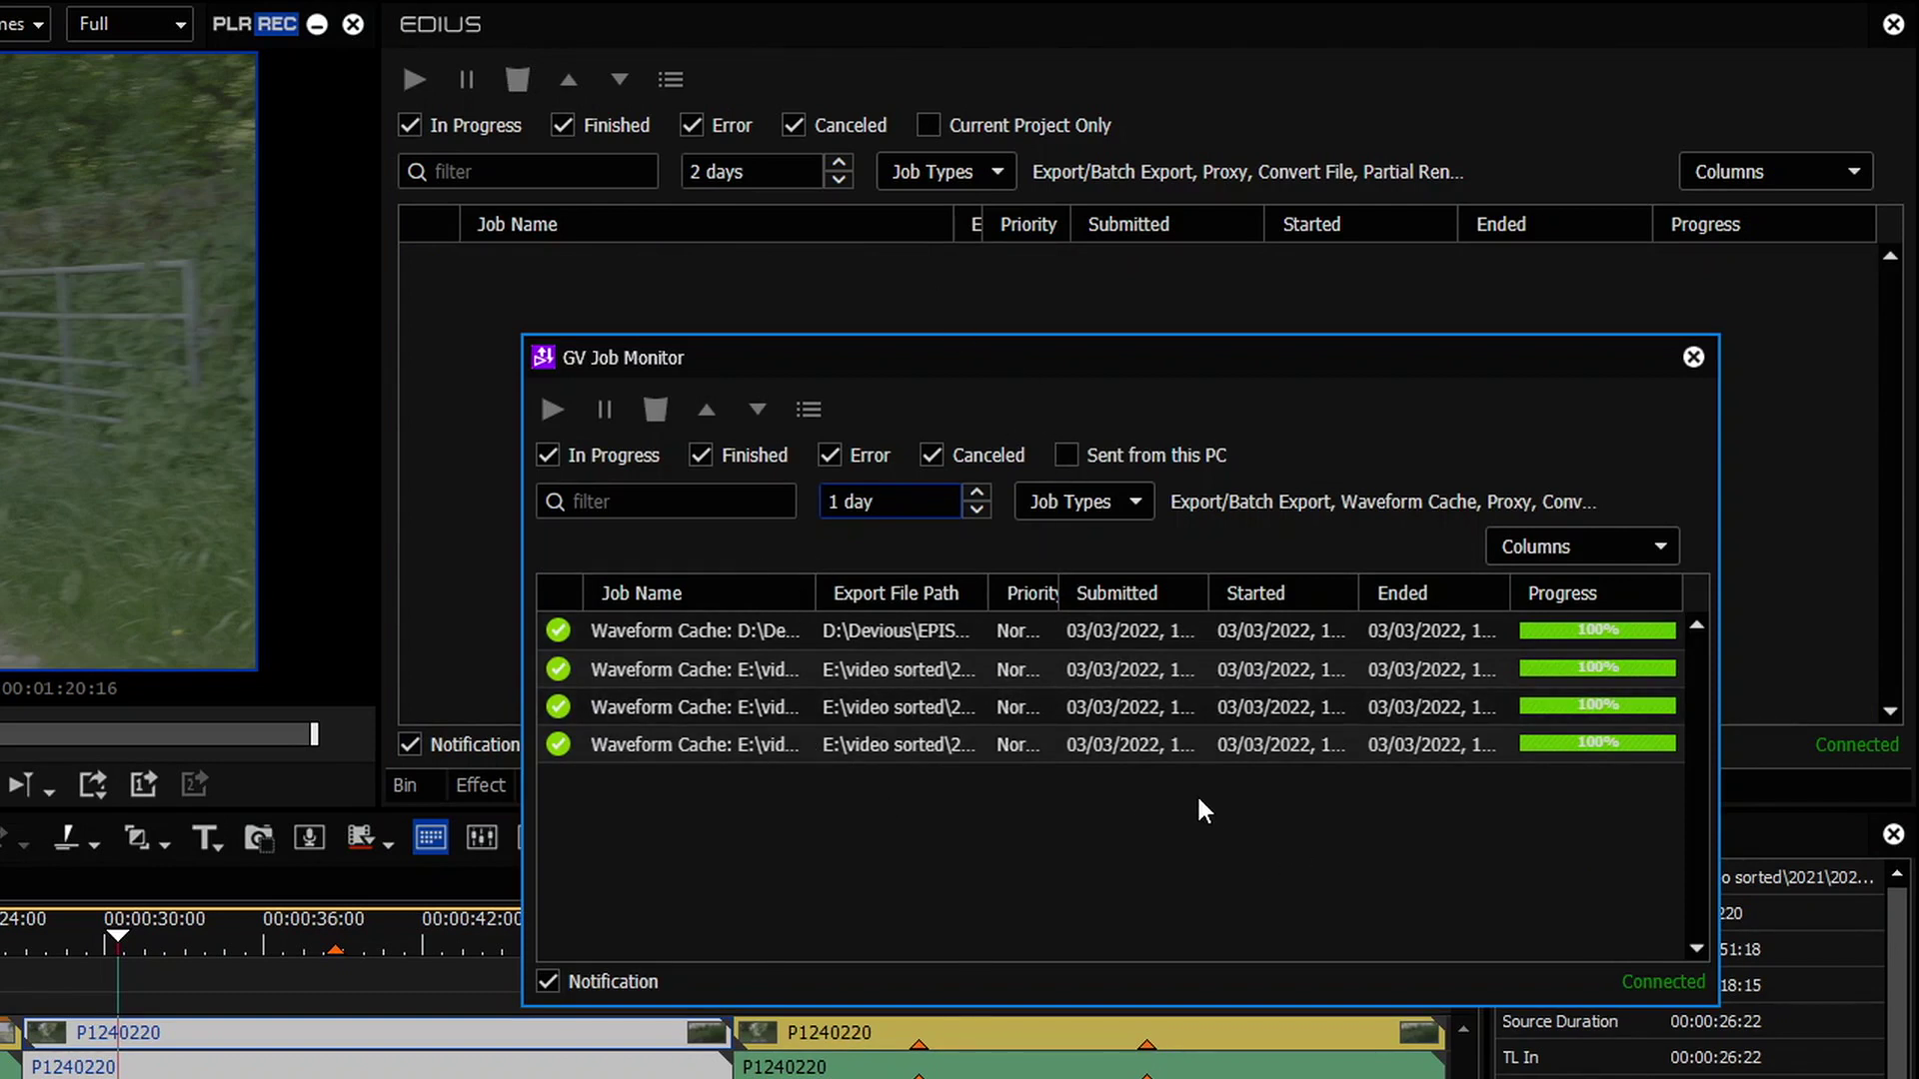
{"action": "left_click", "coordinate": [976, 509]}
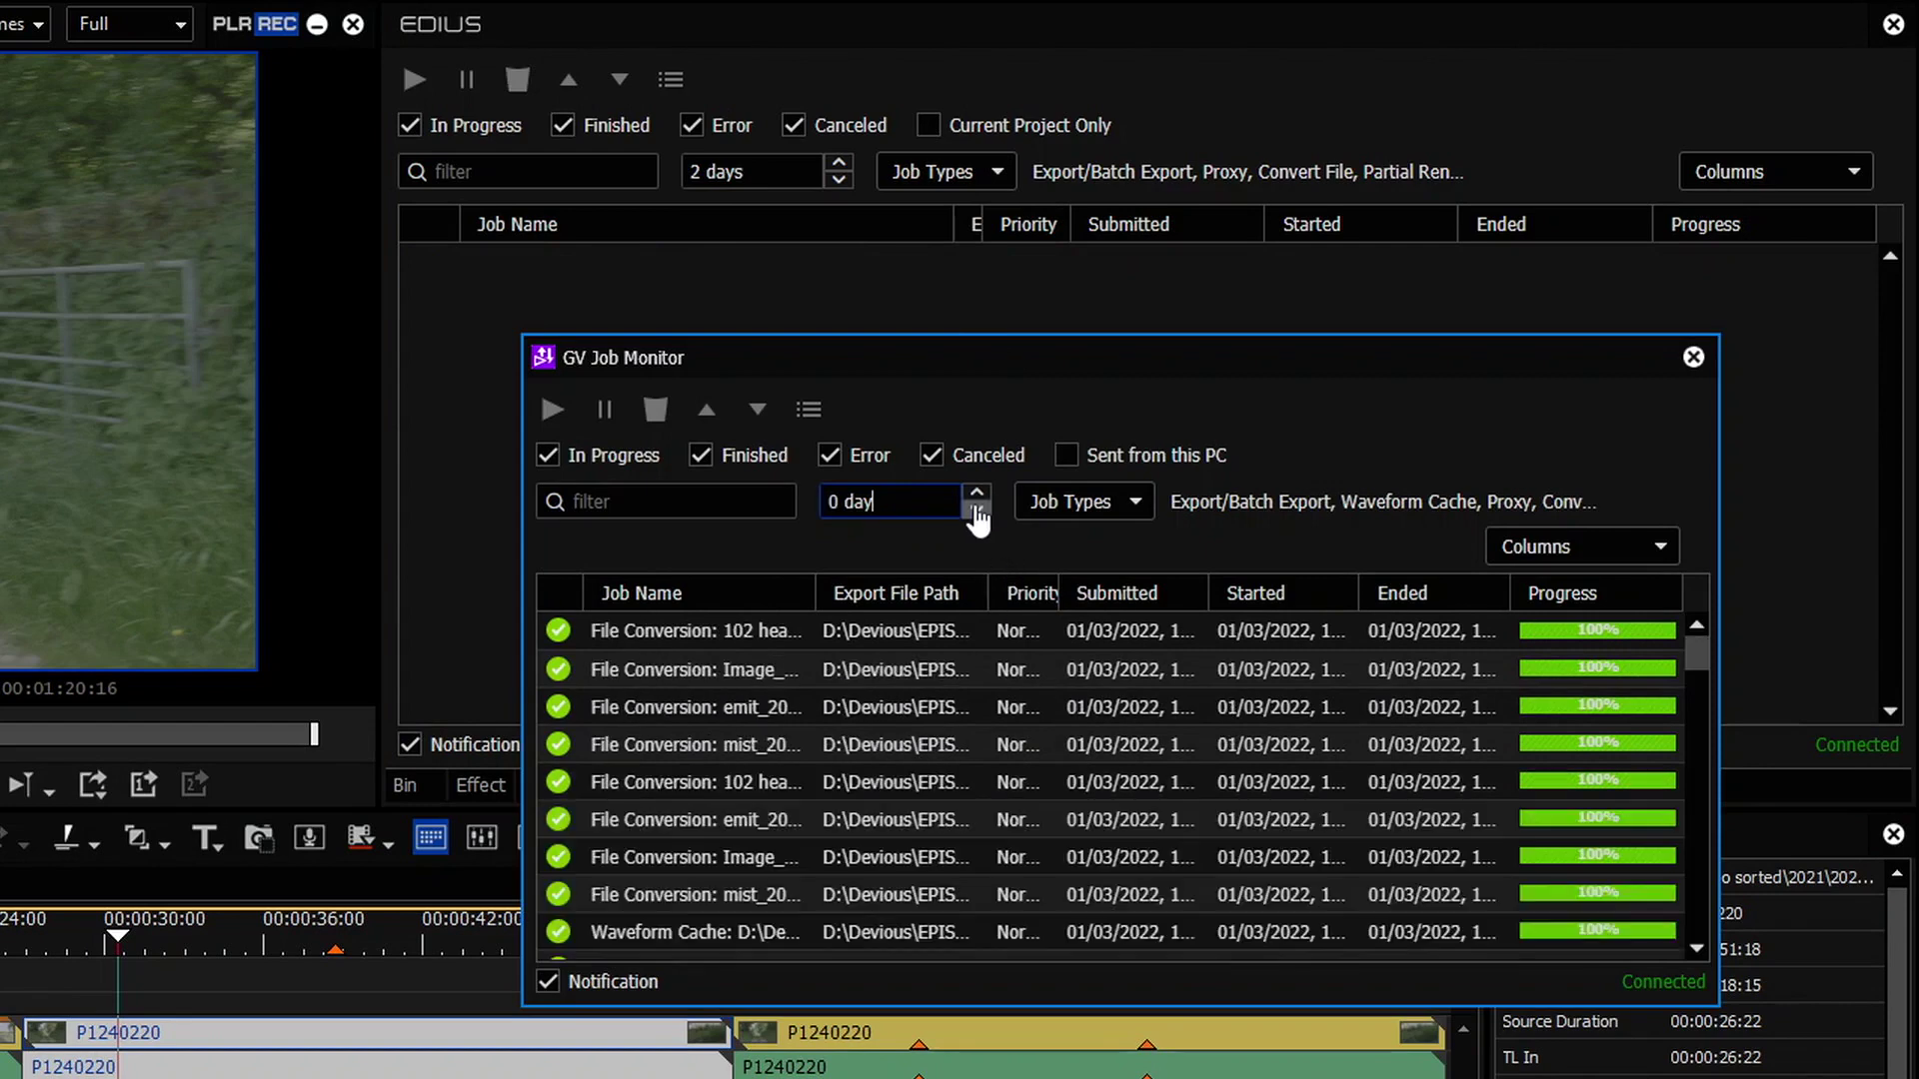
{"action": "left_click", "coordinate": [977, 493]}
{"action": "left_click", "coordinate": [1131, 501]}
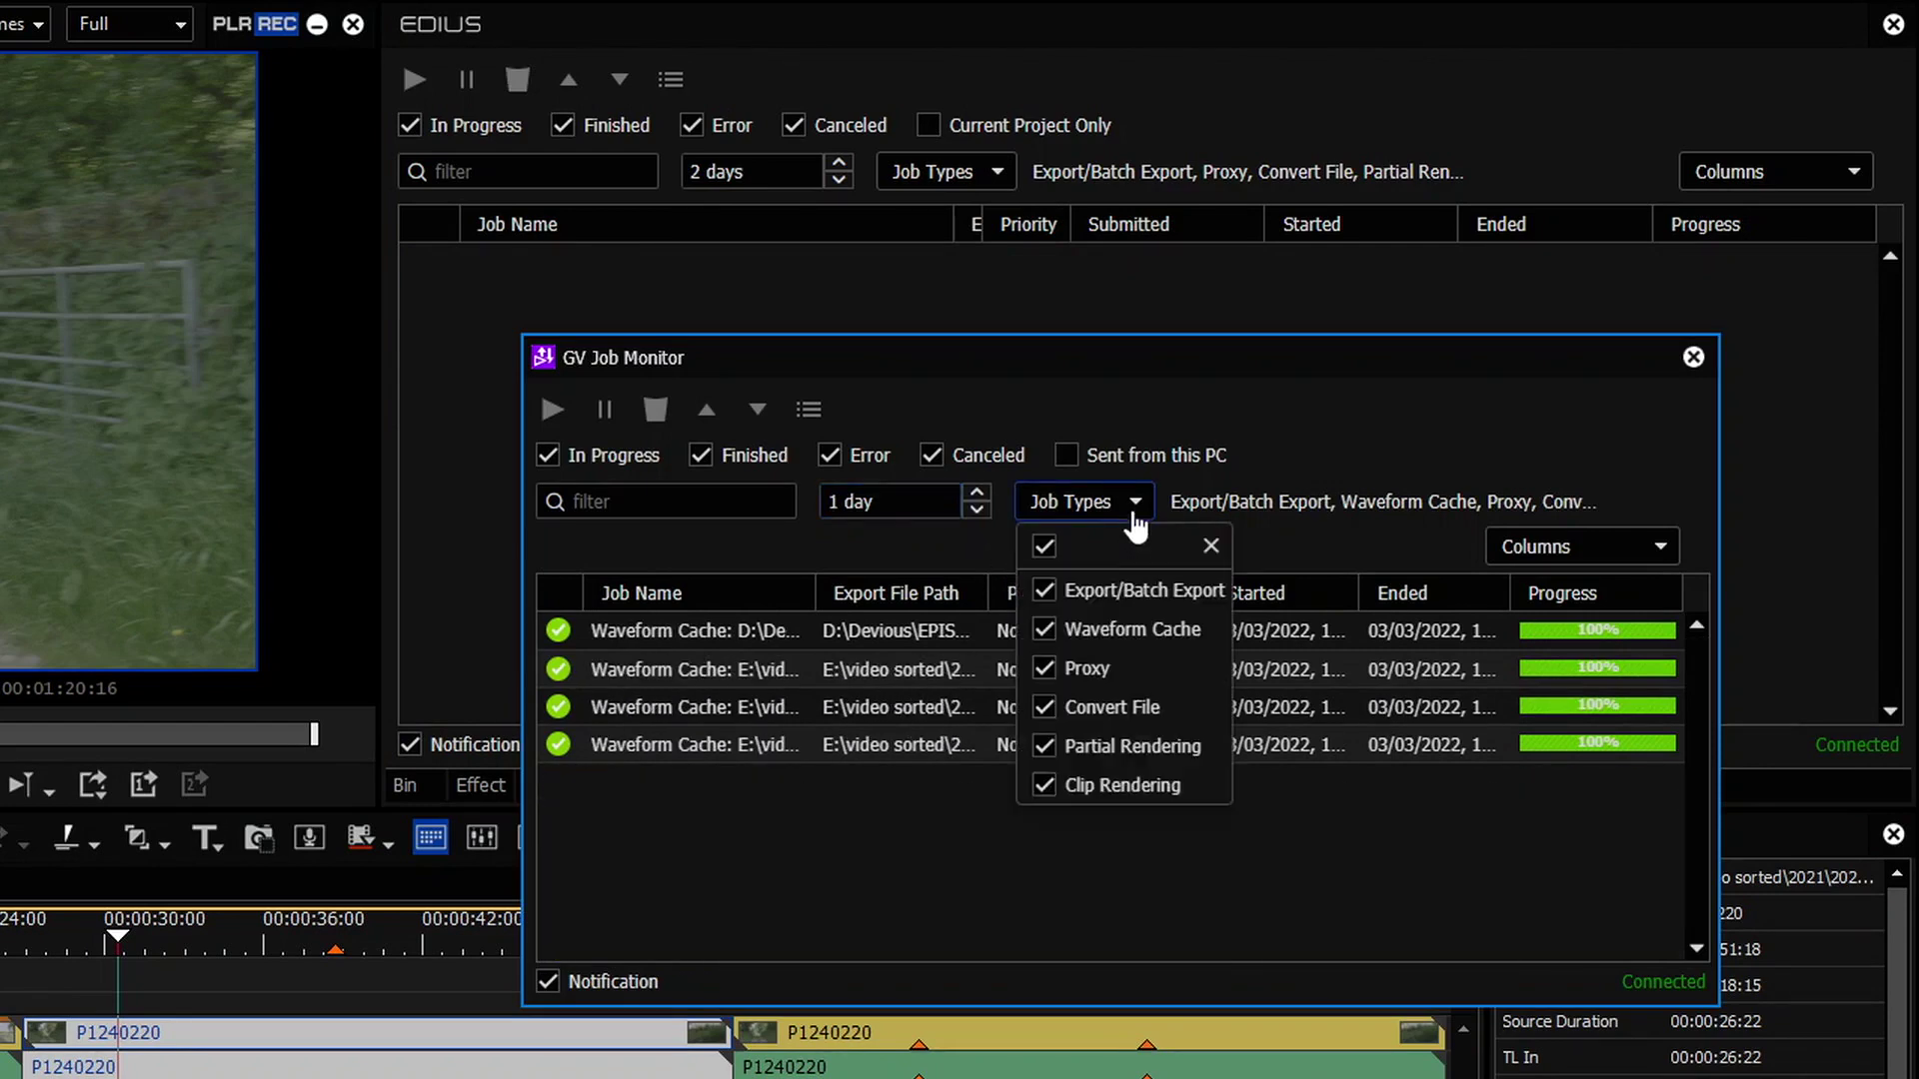
{"action": "left_click", "coordinate": [1291, 457]}
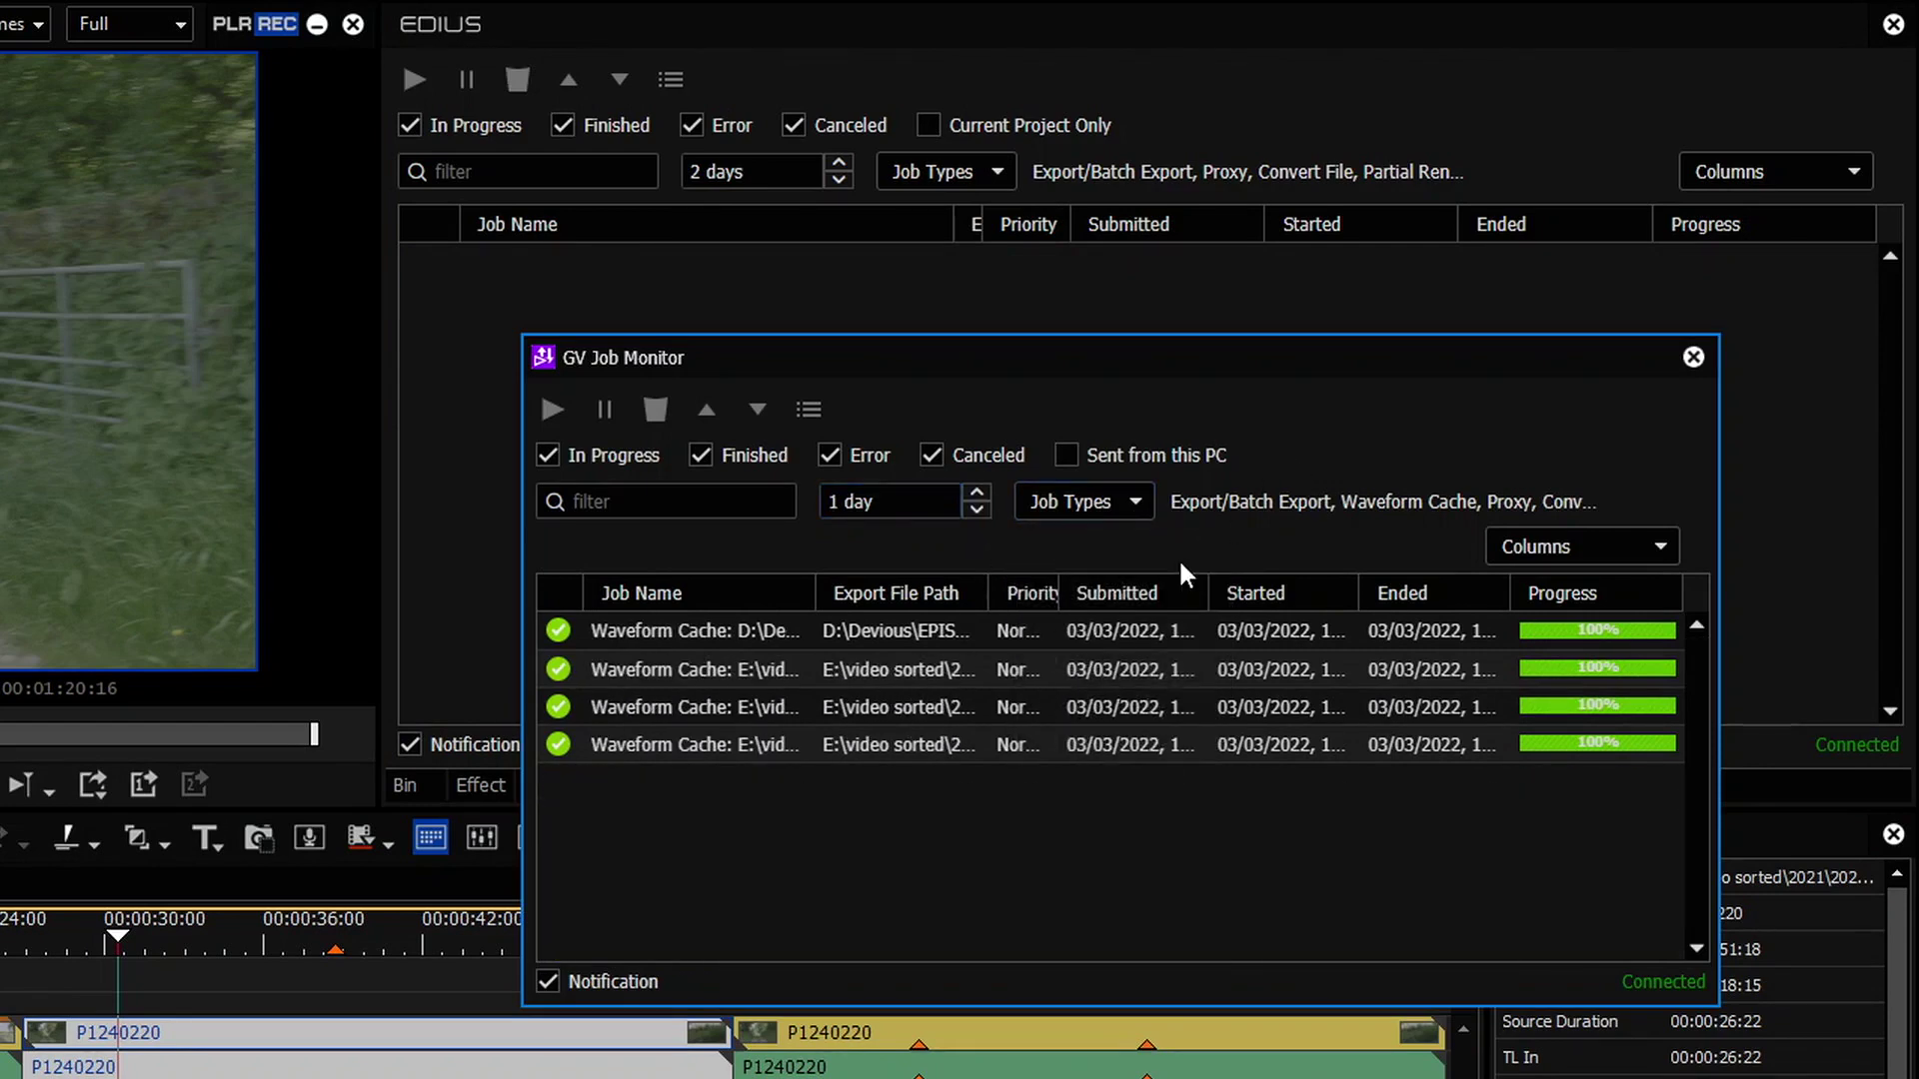